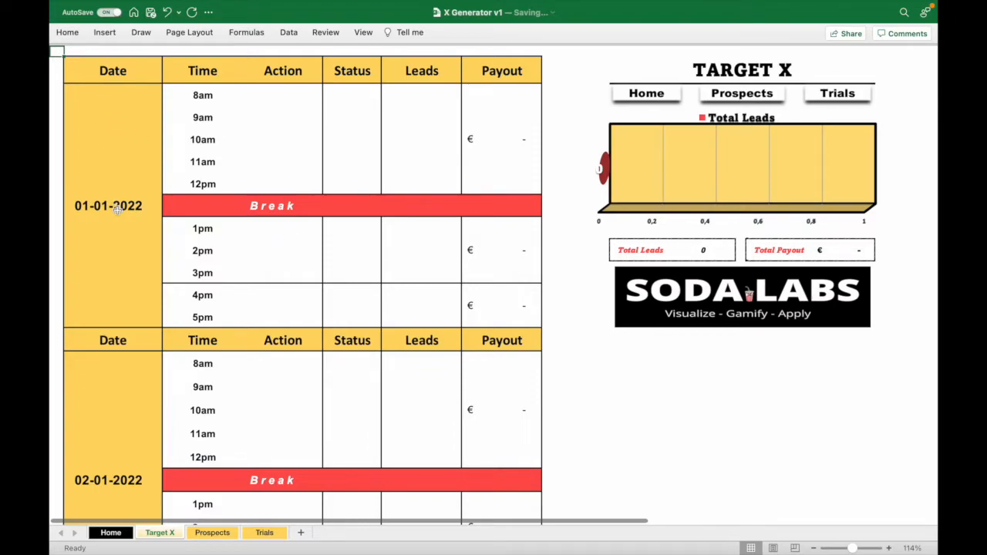
- Enter Calling as the 8am action for 01-01-2022
scroll(115, 367, down, 10)
scroll(115, 367, down, 2)
key(ctrl+Home)
click(285, 94)
text(Calling)
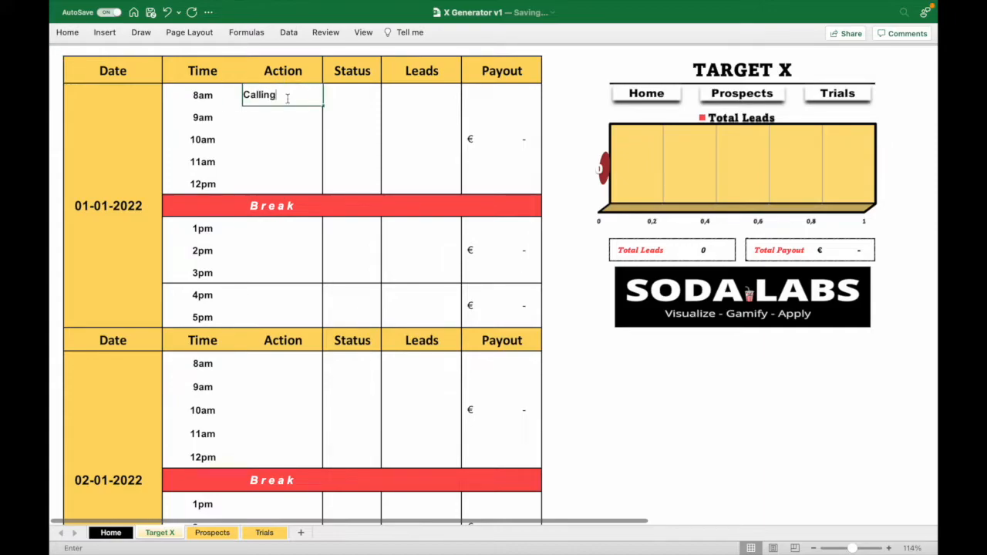
- Enter Emailing as the 9am action for 01-01-2022, correcting its spelling
click(277, 117)
text(Email)
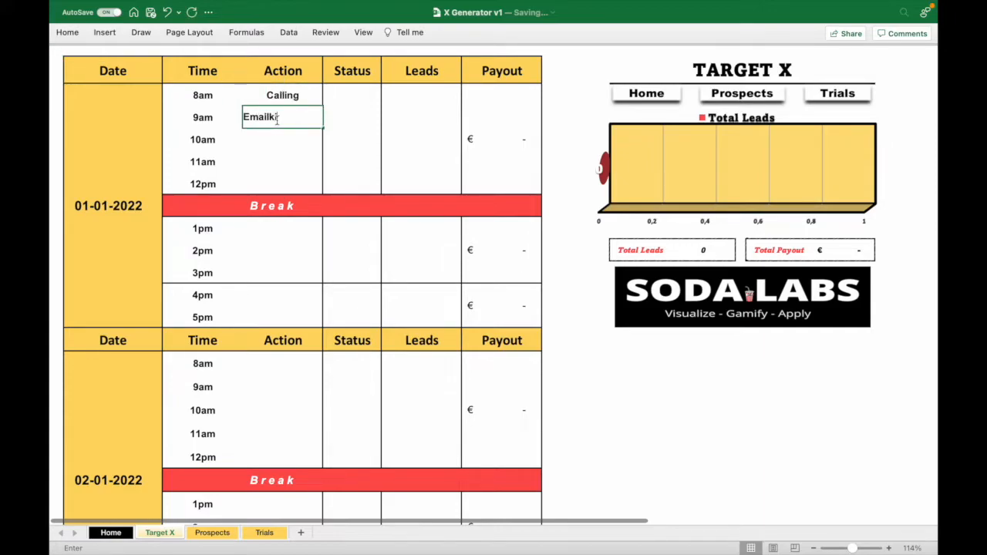
text(ing)
click(352, 150)
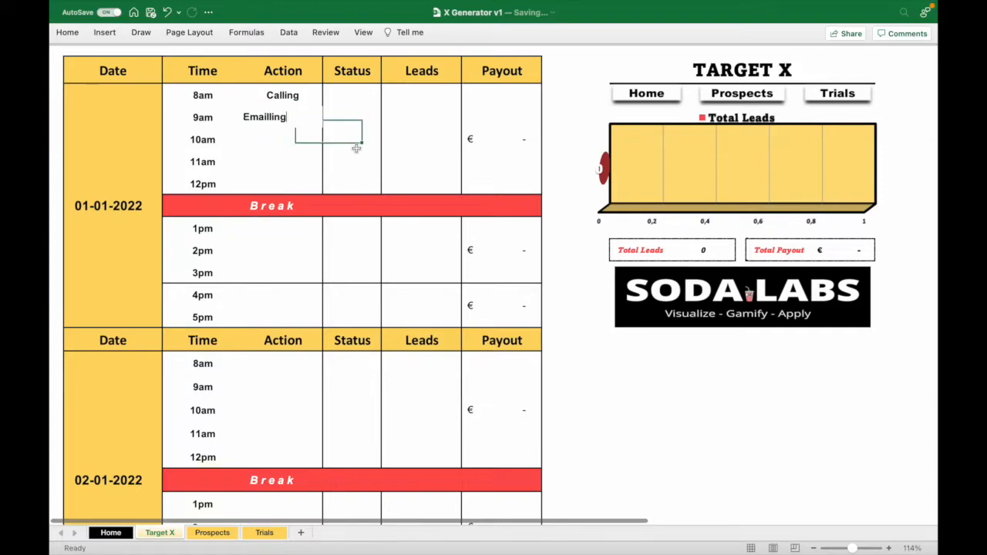
click(290, 117)
double_click(285, 117)
text(l)
key(BackSpace)
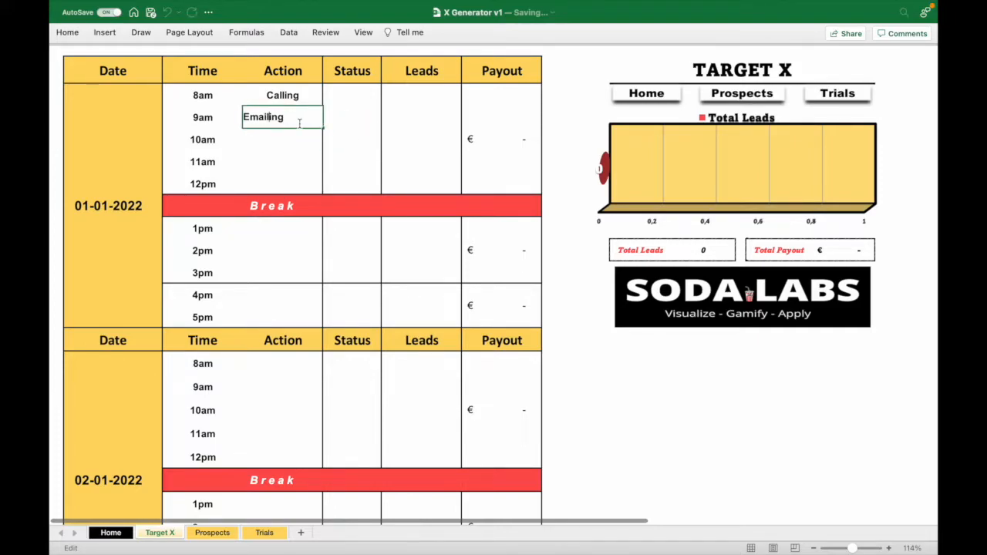
click(309, 145)
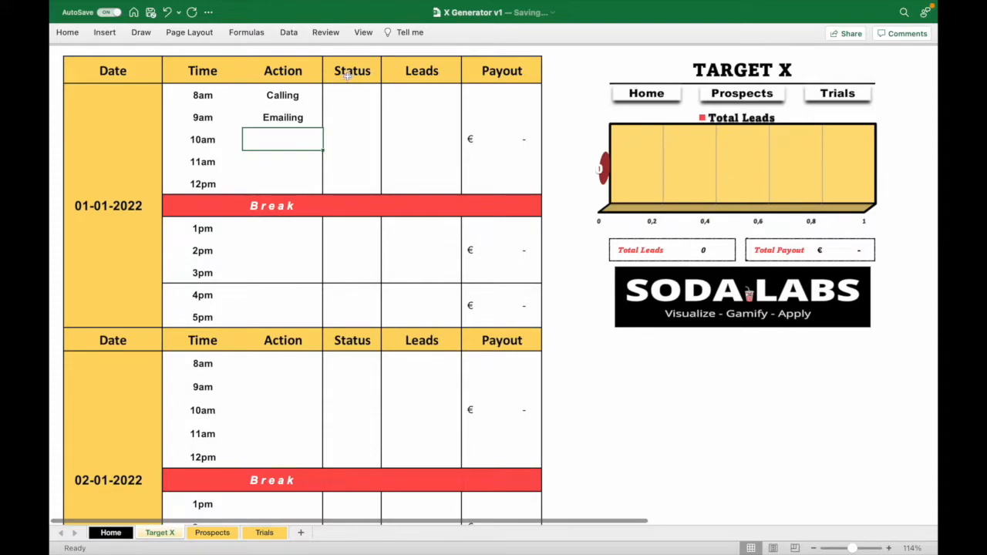
- Display the formula bar and the row and column headings
click(363, 33)
click(416, 55)
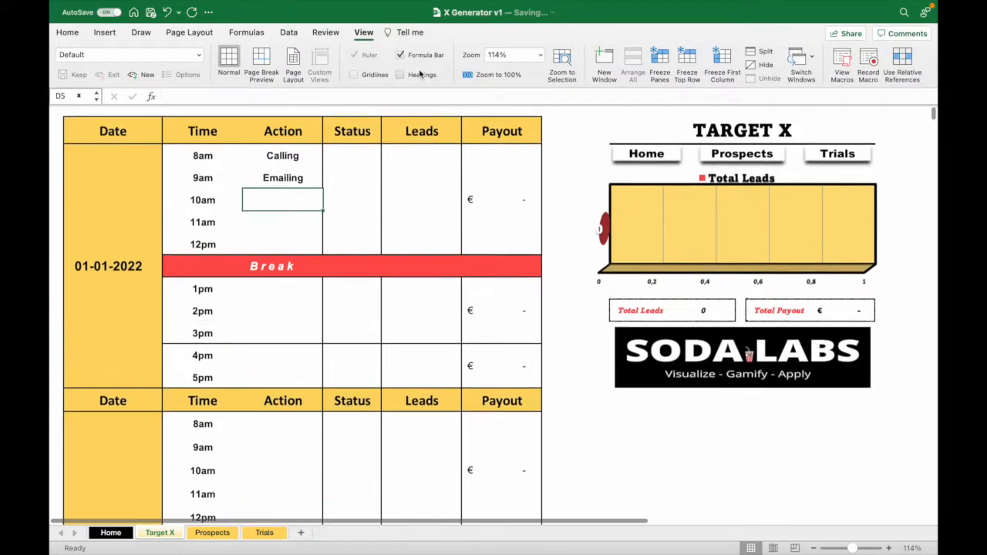
click(420, 75)
- Insert a new column between Action and Status in the schedule and head it Desc
click(353, 116)
right_click(353, 123)
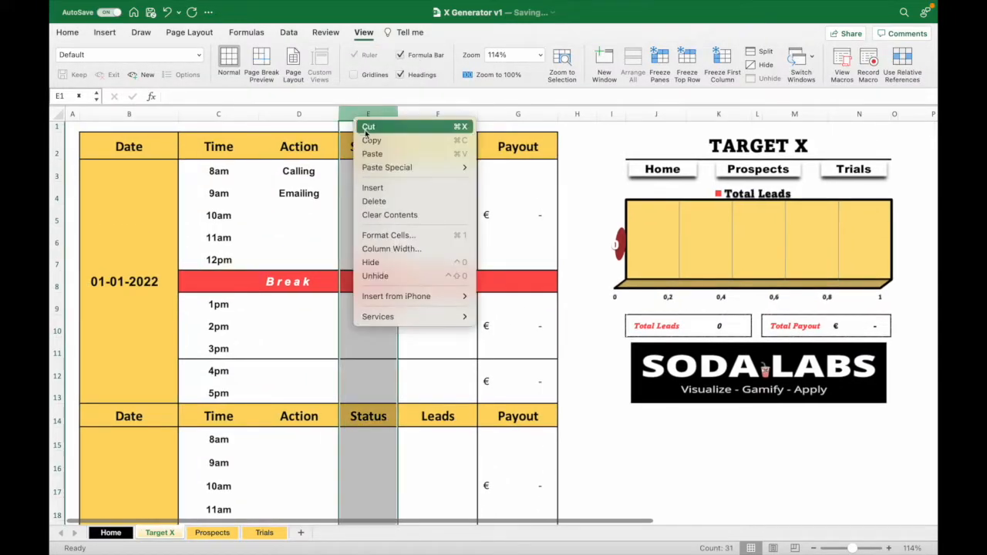
click(391, 188)
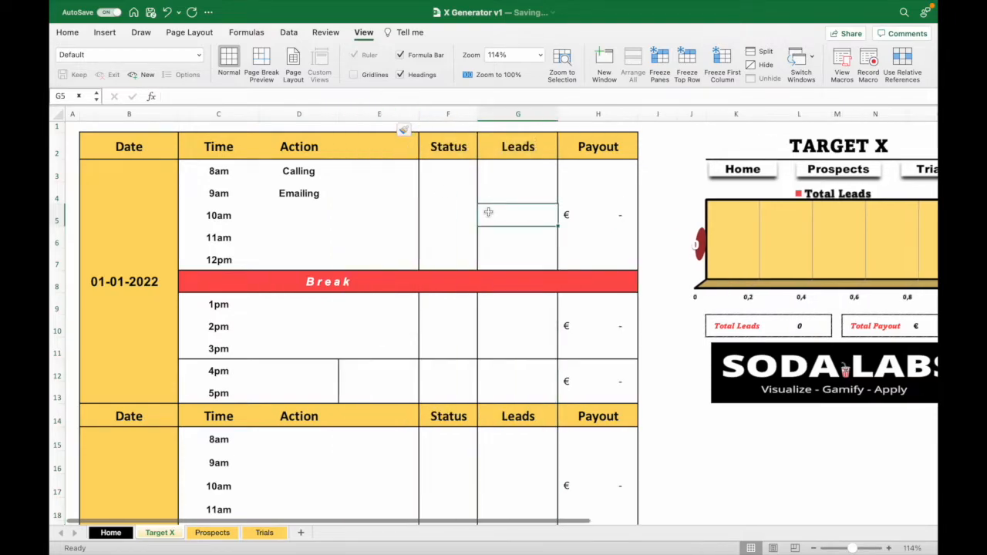
click(373, 141)
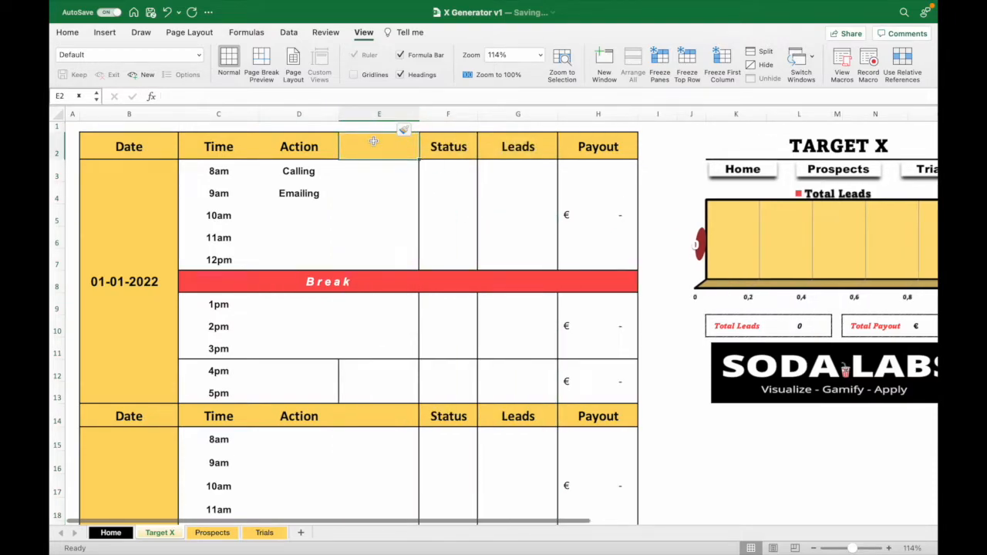
text(Desc)
click(448, 213)
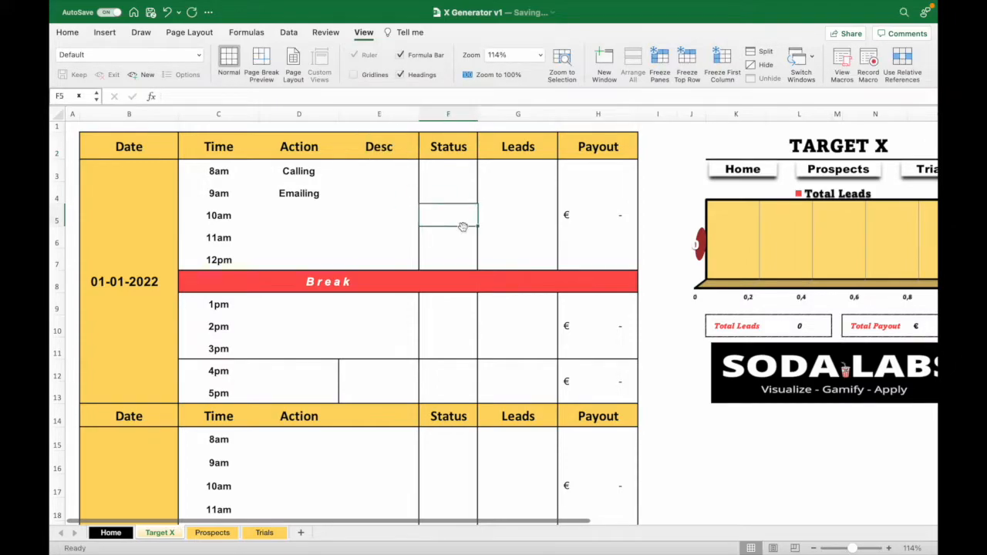
- Undo the Desc heading and the column inserted before Status
click(394, 142)
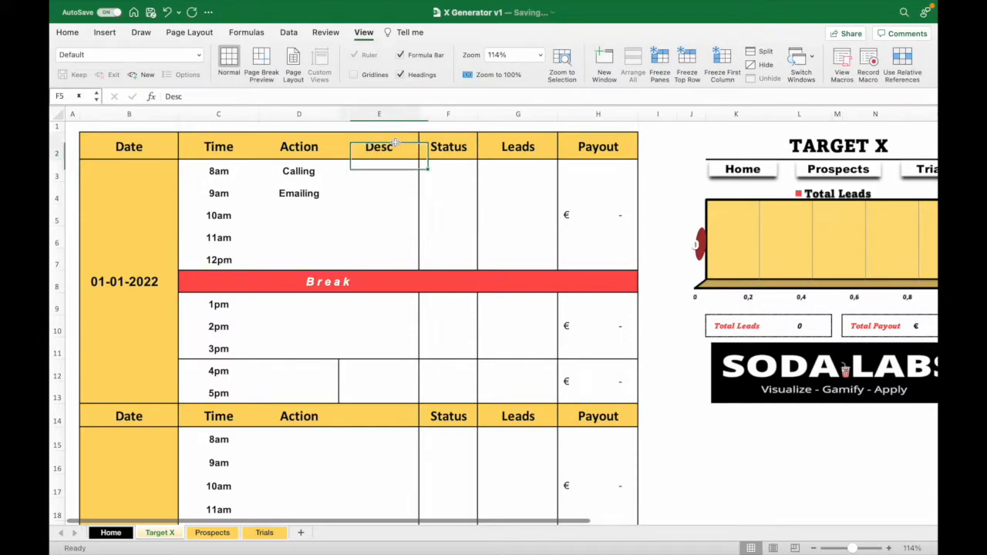
click(167, 11)
click(167, 11)
click(456, 257)
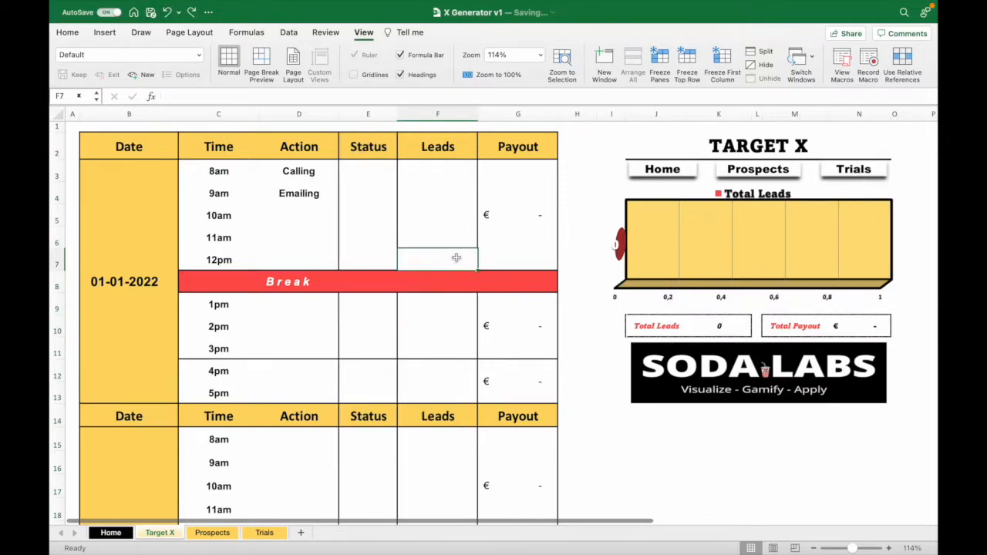
- Hide the row and column headings and the formula bar, and collapse the ribbon
click(419, 74)
click(417, 57)
click(68, 32)
click(68, 32)
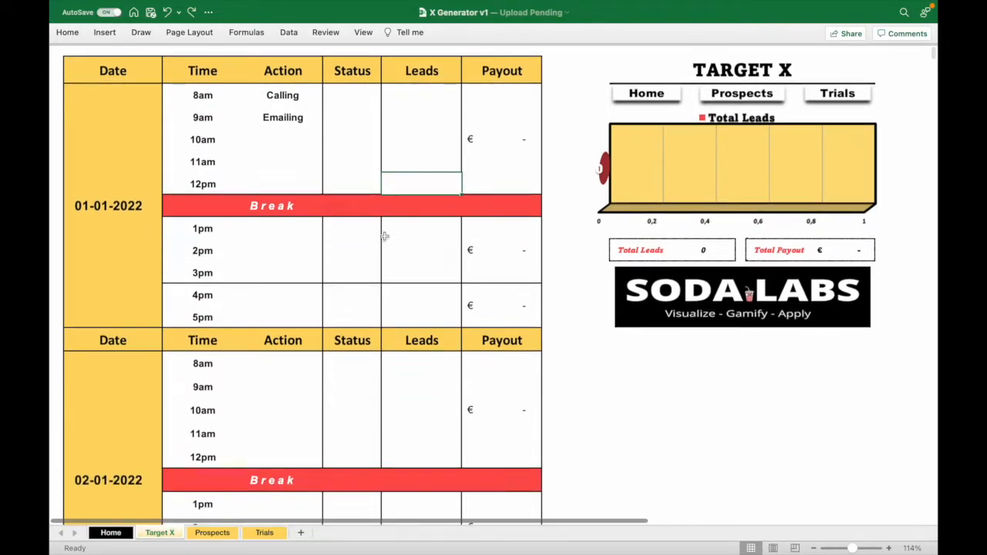
- Try the status values 0 and 1 for the 8am Calling action on 01-01-2022
click(361, 91)
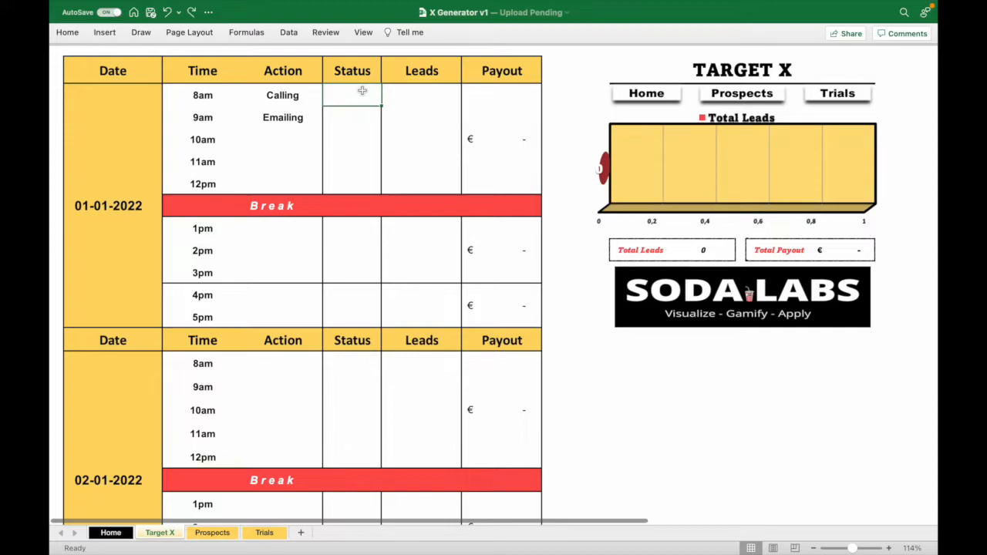
text(0)
key(Return)
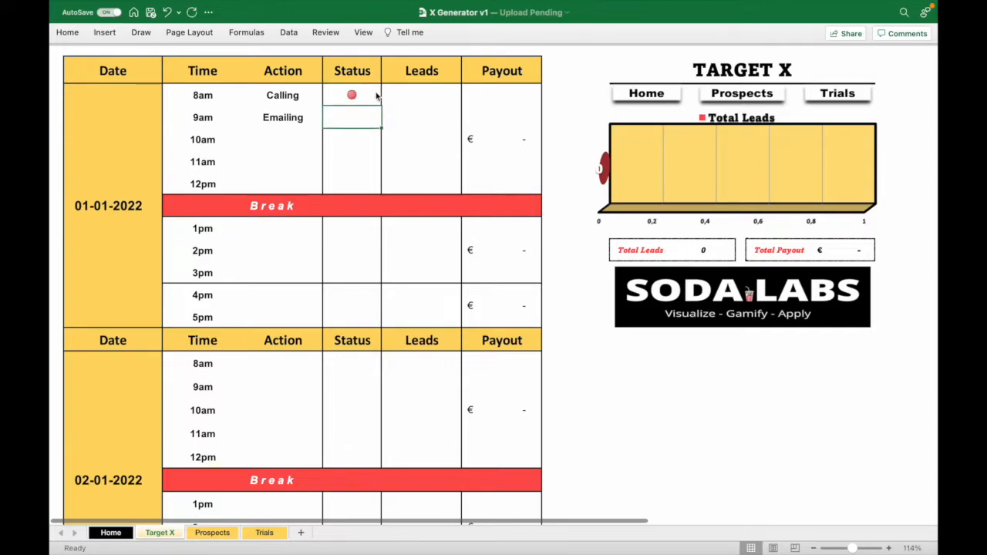
click(367, 94)
text(1)
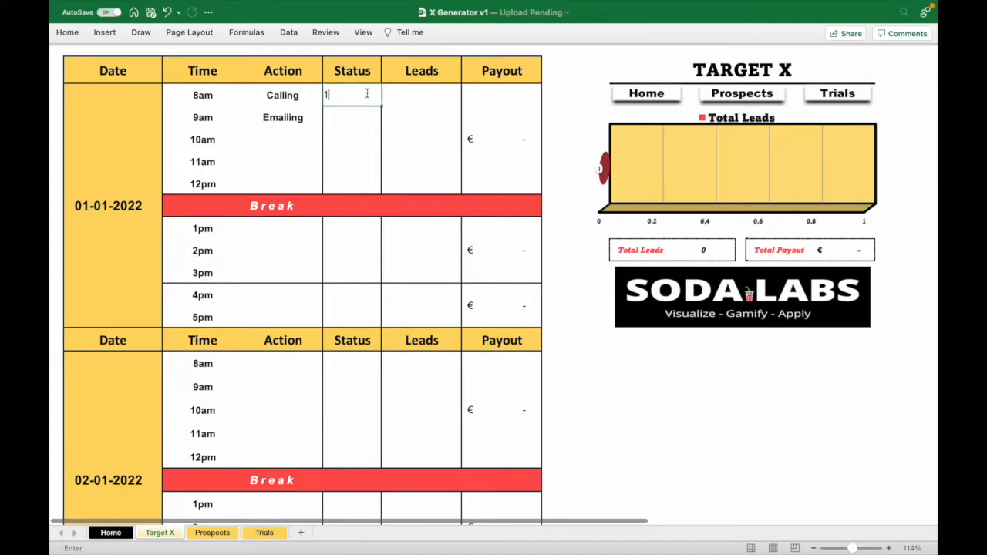
key(Return)
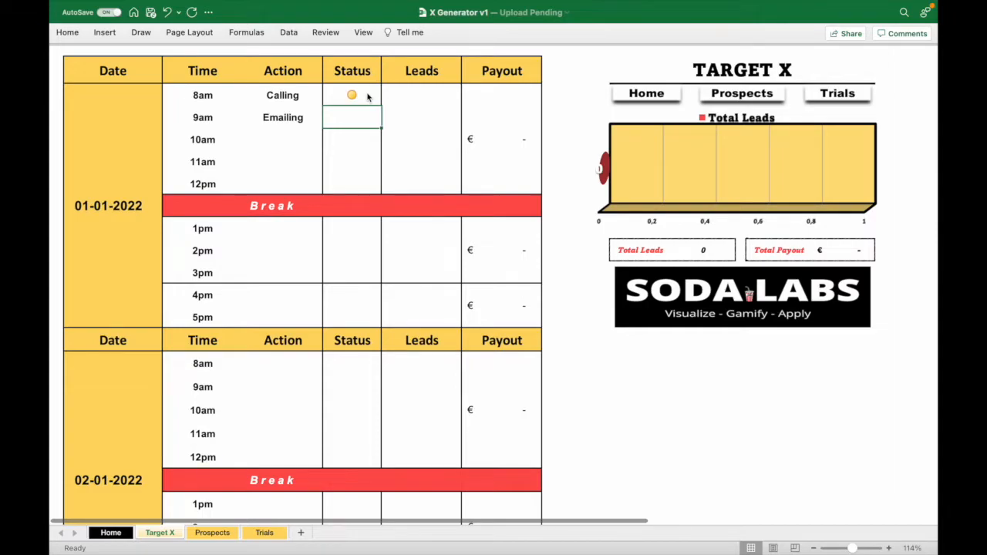
- Set the status of the 8am Calling action on 01-01-2022 to 2
click(367, 94)
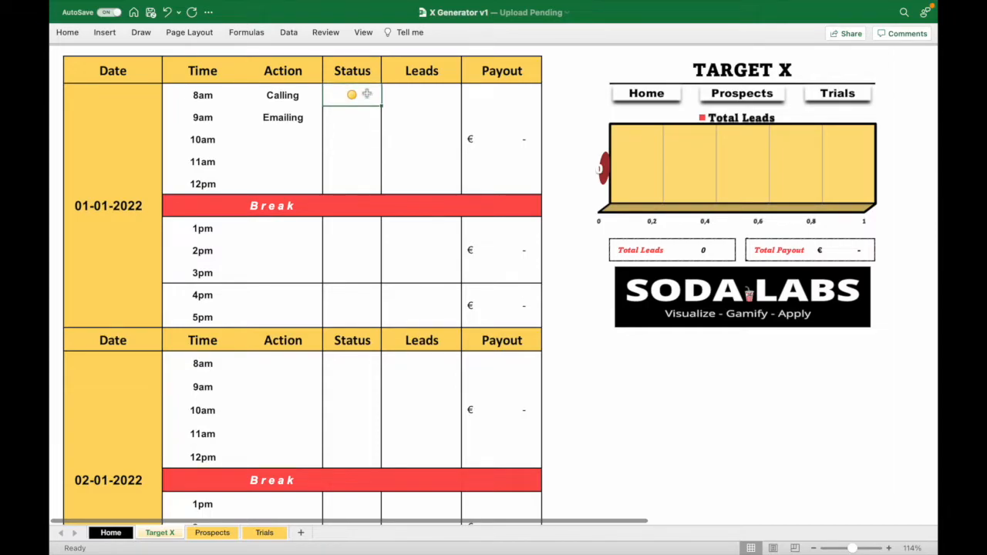
text(2)
key(Return)
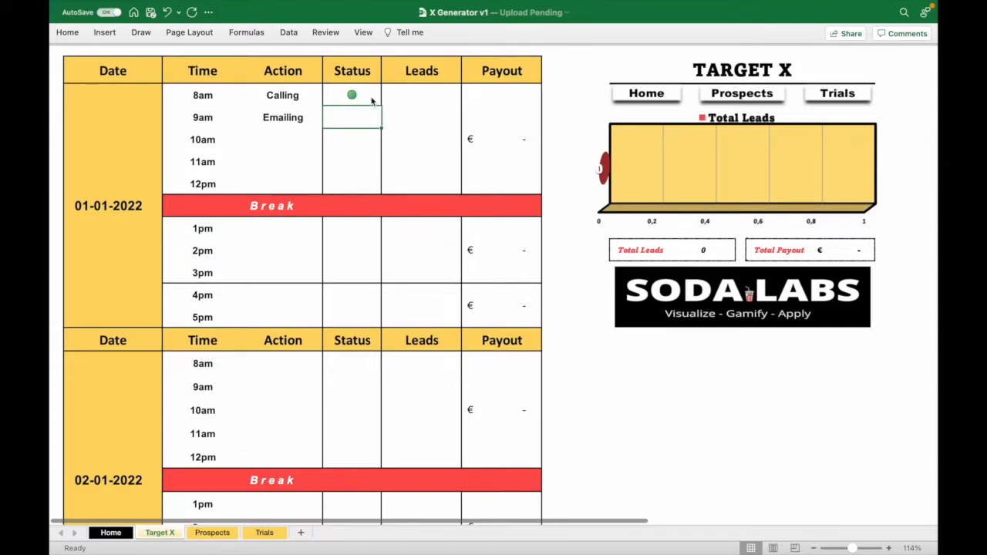
- Enter 1, 2 and 3 in consecutive blank cells below the Soda Labs logo
click(681, 408)
click(674, 386)
text(1)
click(742, 394)
click(719, 411)
text(2)
click(764, 413)
click(728, 430)
text(3)
click(777, 430)
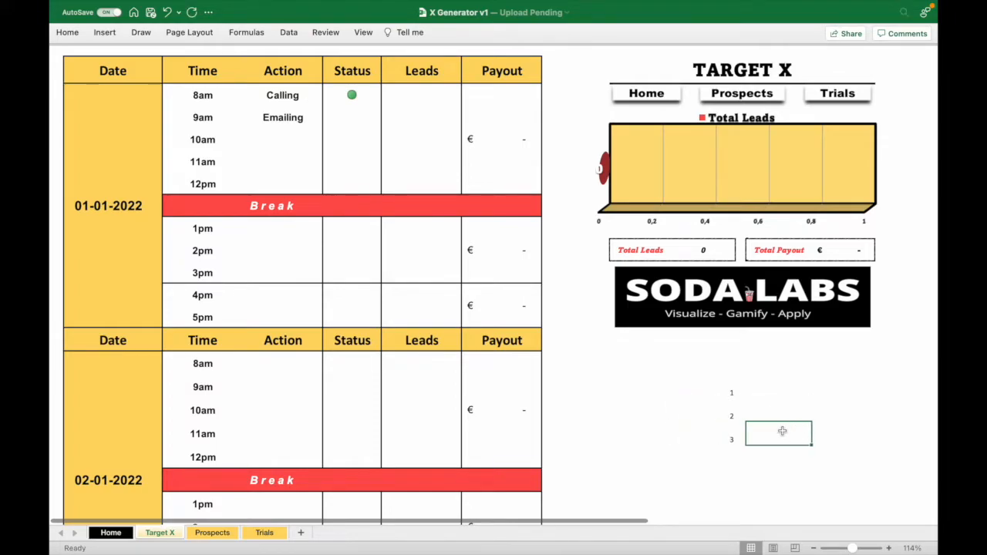
- Clear the numbers 1, 2 and 3 from the cells below the Soda Labs logo
click(725, 391)
key(Delete)
click(729, 417)
key(Delete)
click(730, 436)
click(738, 408)
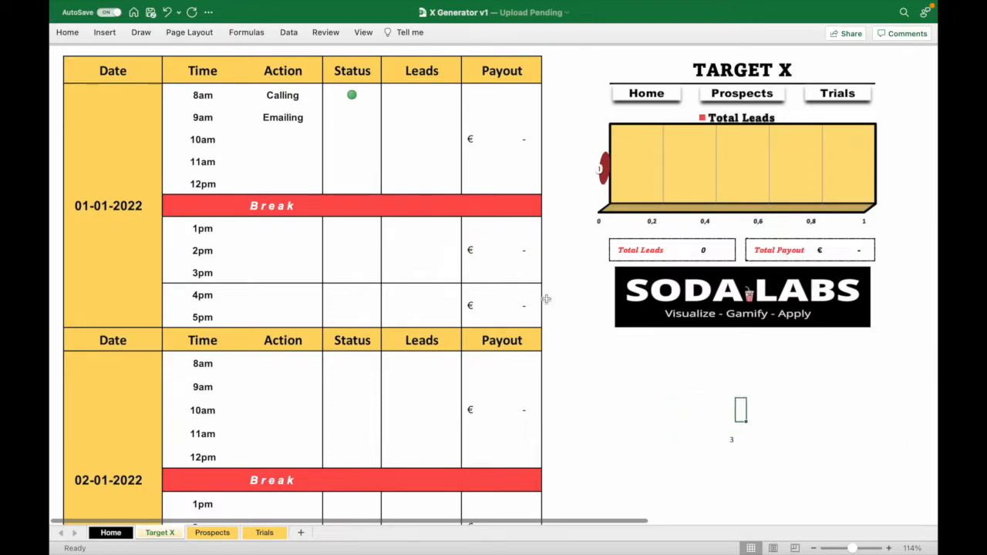
click(729, 451)
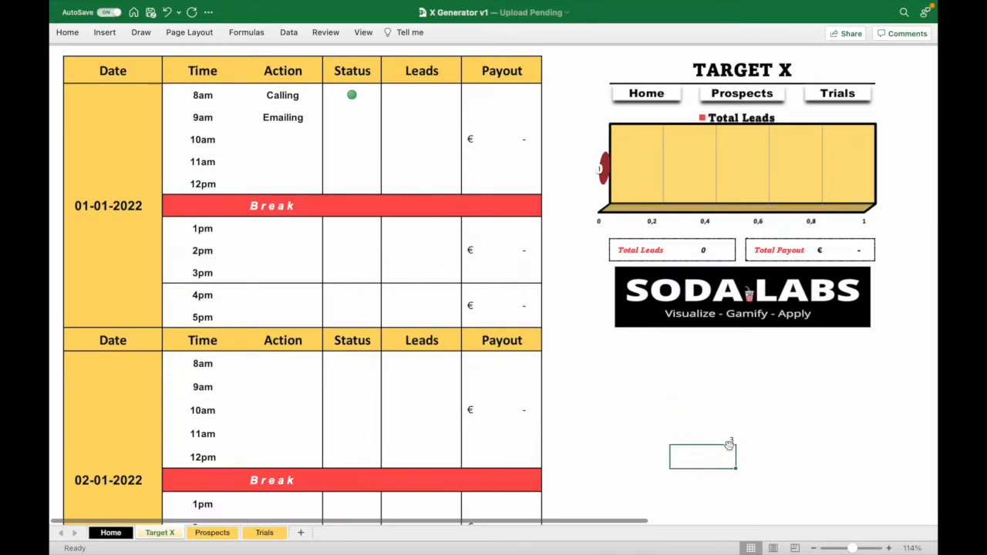
click(775, 433)
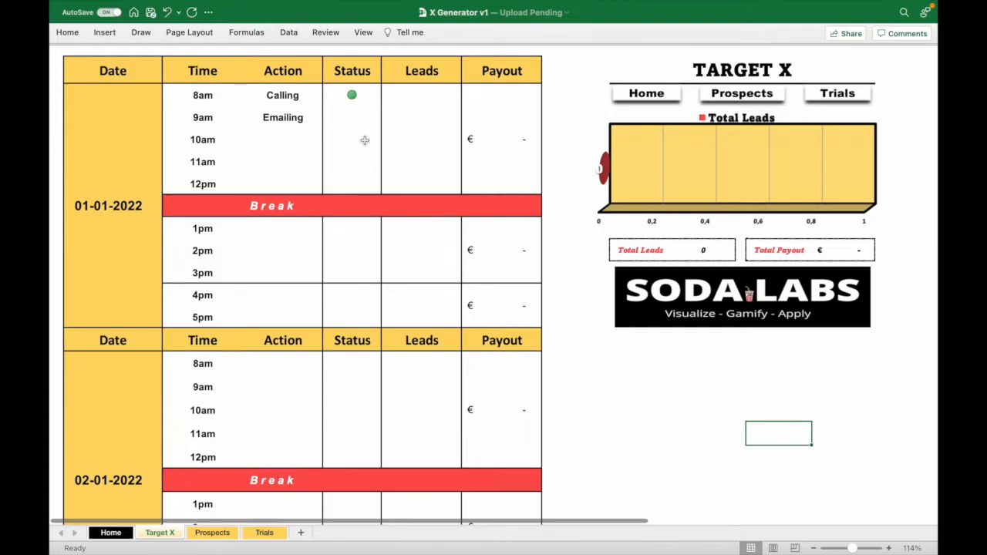
- Record 1 lead for the 8am slot on 01-01-2022
click(409, 97)
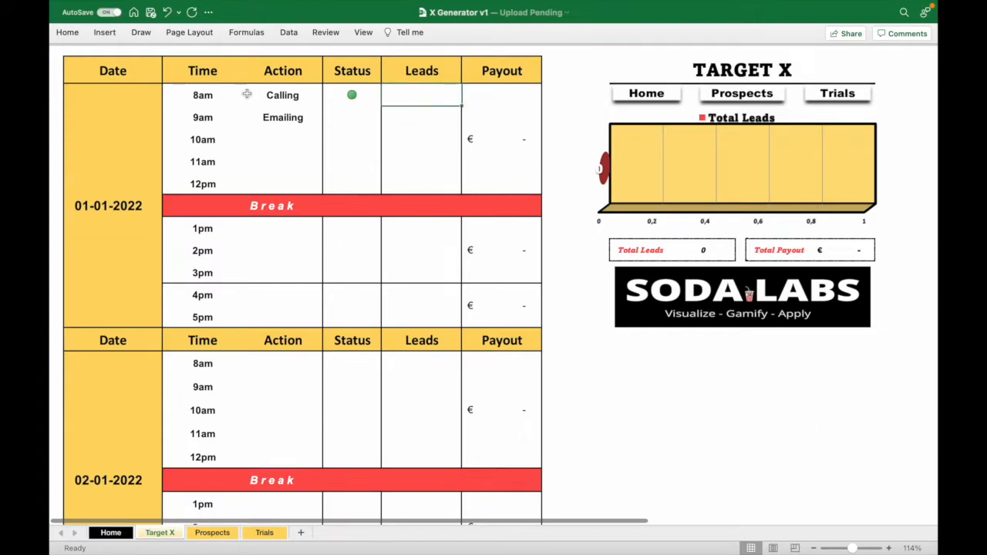
text(1)
click(559, 272)
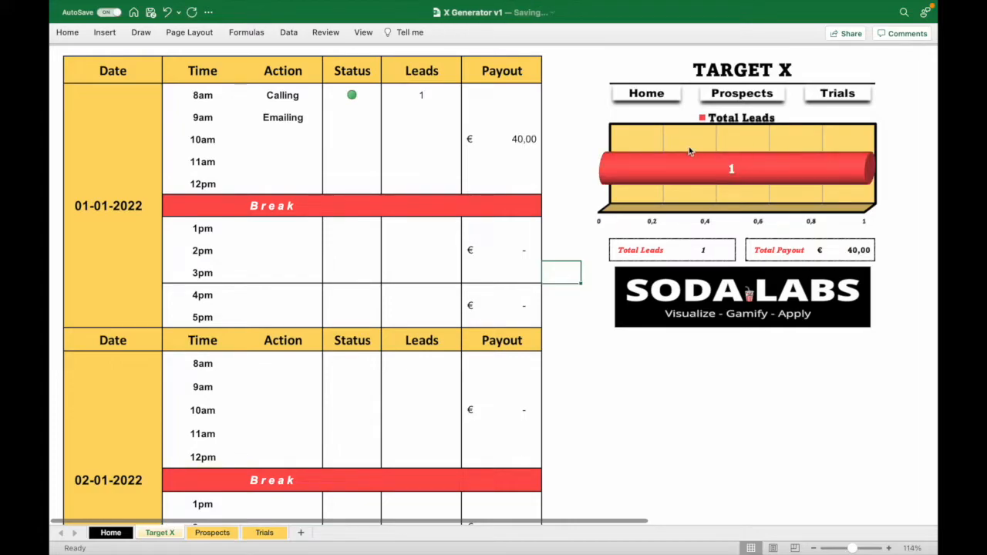
mouse_move(744, 165)
- Record 2 leads for the 8am slot on 02-01-2022
click(419, 359)
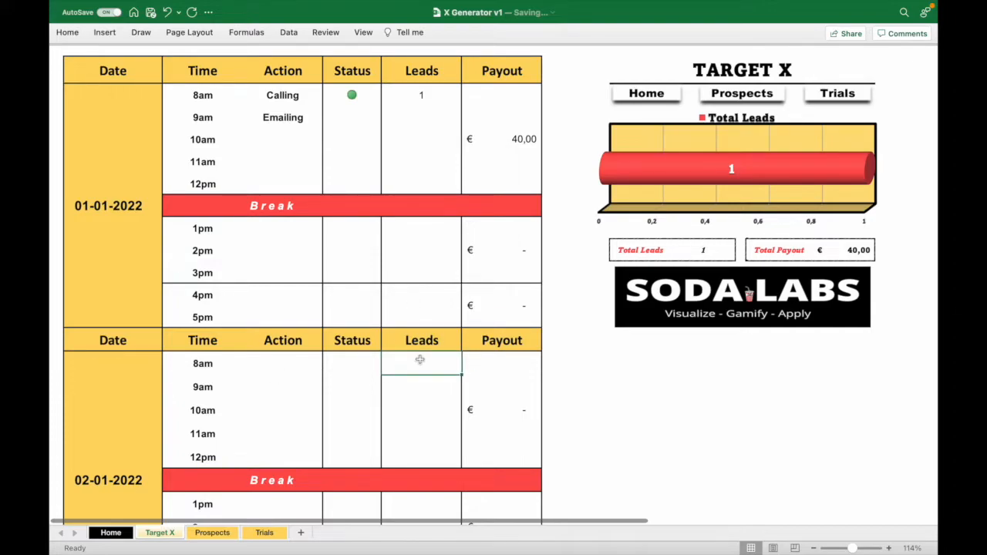
text(2)
click(555, 414)
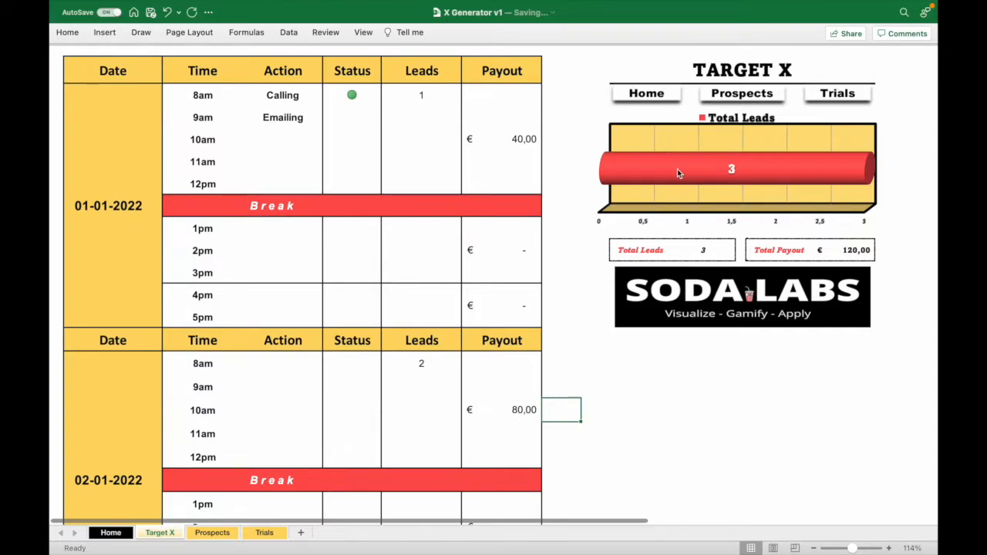
- Review the daily schedule blocks through 31-01-2022, then examine the Total Leads chart beside the first day
ctrl+scroll(365, 367, down, 3)
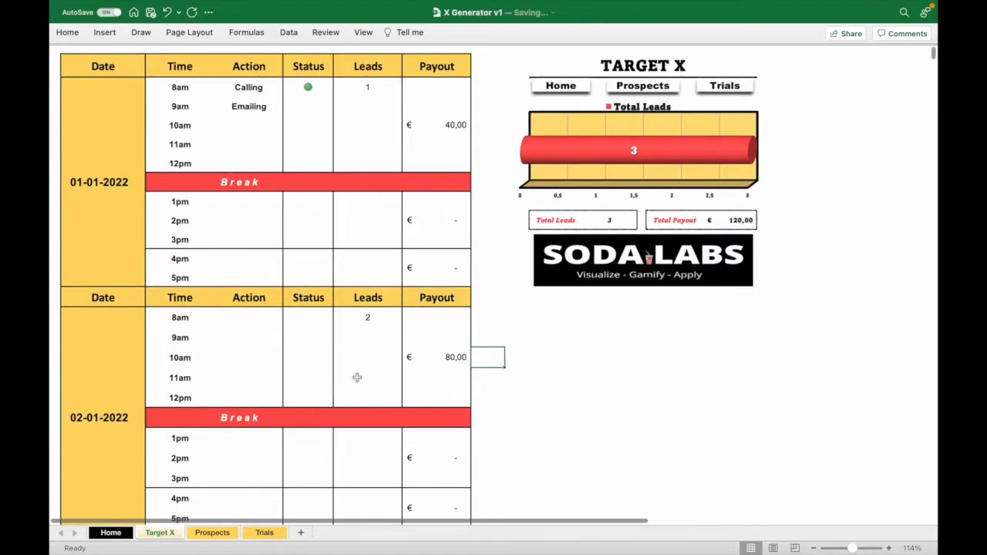
scroll(331, 416, down, 10)
scroll(330, 415, down, 15)
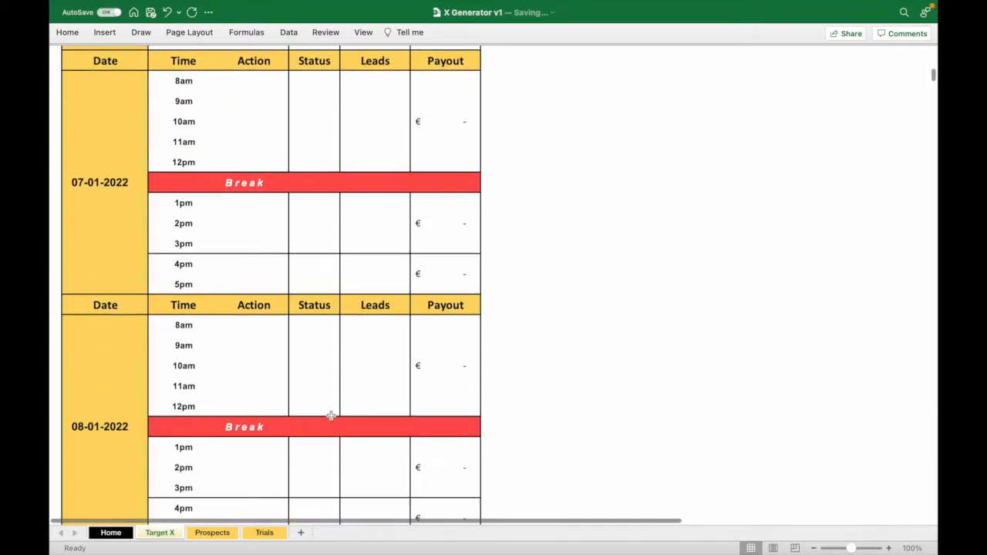
scroll(331, 415, up, 20)
scroll(331, 416, down, 18)
scroll(331, 416, down, 20)
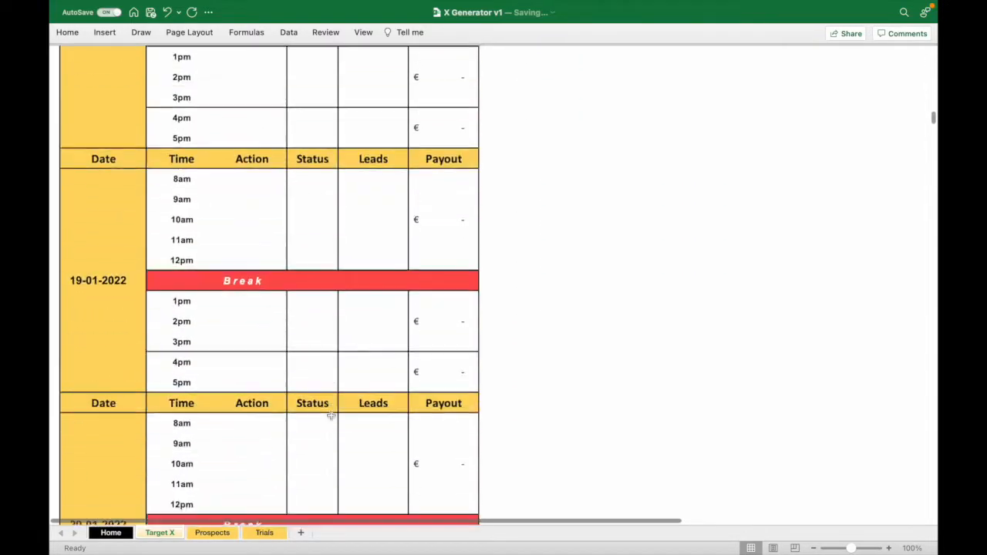
scroll(331, 415, down, 14)
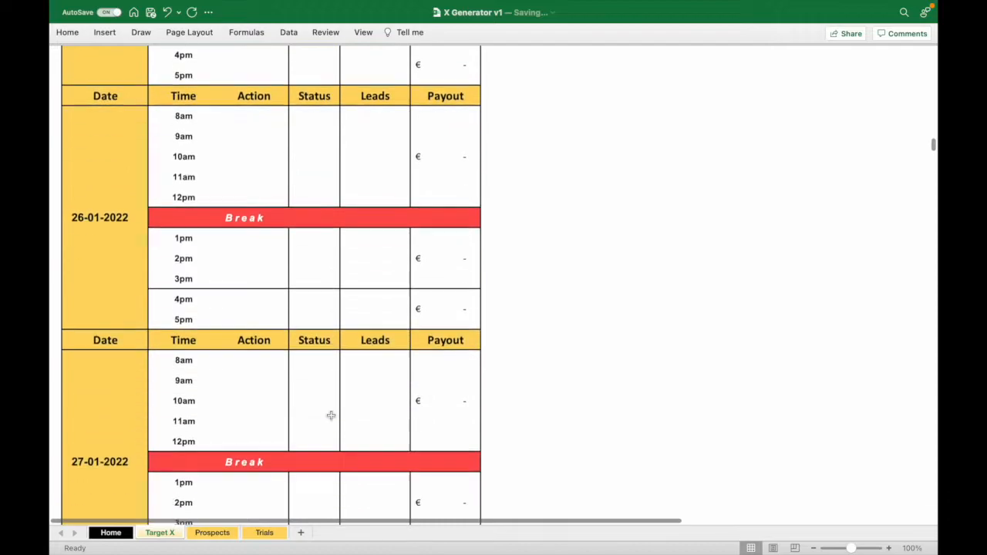
scroll(331, 415, down, 6)
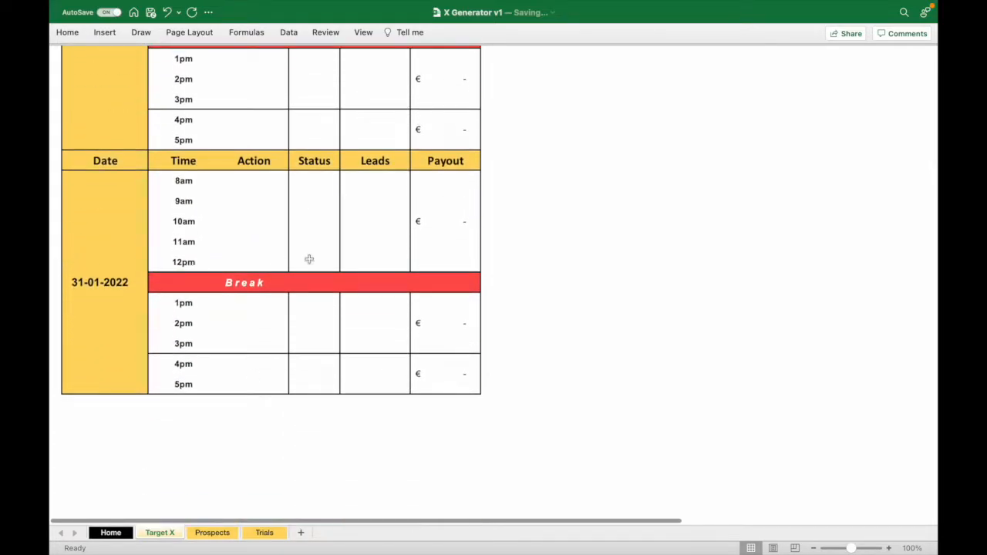
scroll(374, 261, up, 3)
scroll(374, 261, up, 20)
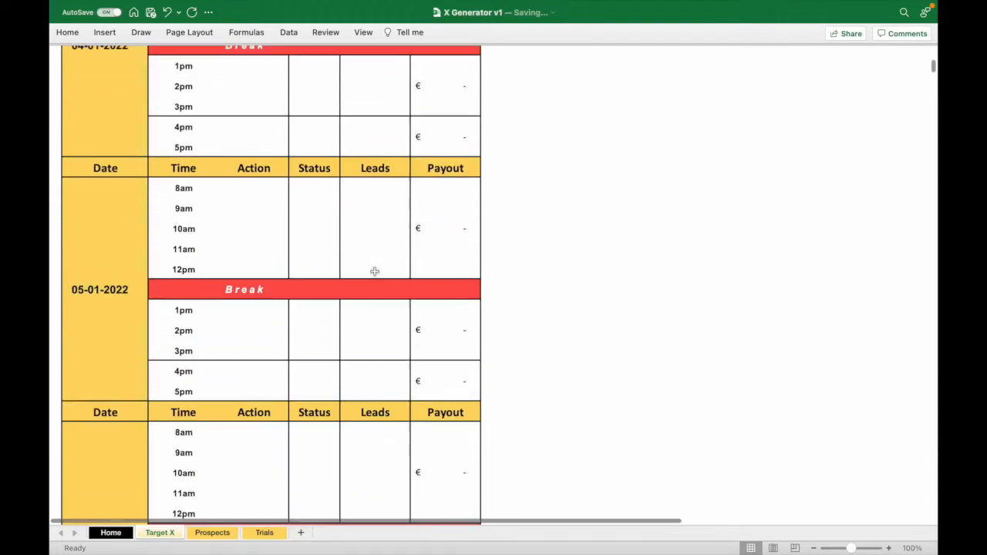
scroll(617, 202, up, 2)
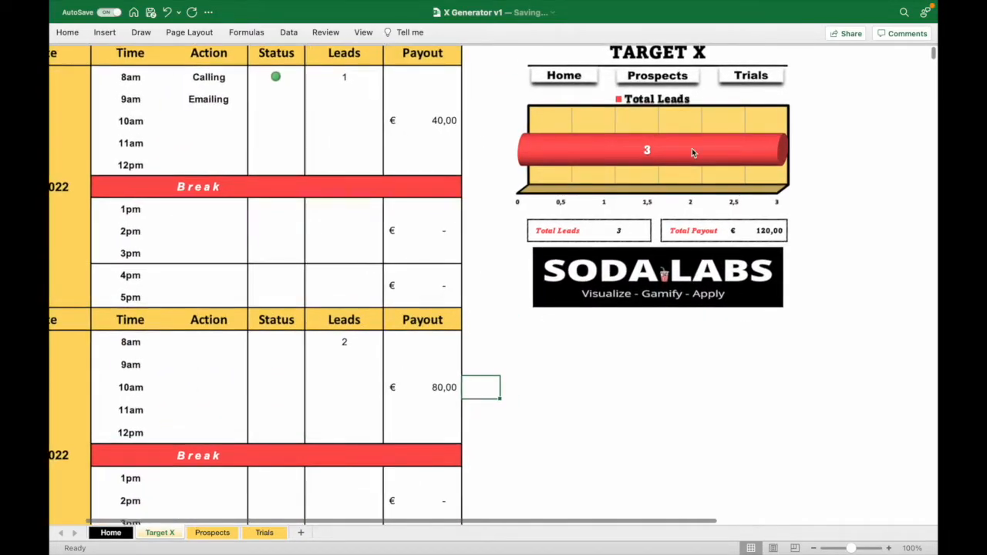
scroll(701, 150, left, 2)
scroll(701, 150, up, 1)
scroll(701, 150, left, 1)
scroll(701, 150, down, 1)
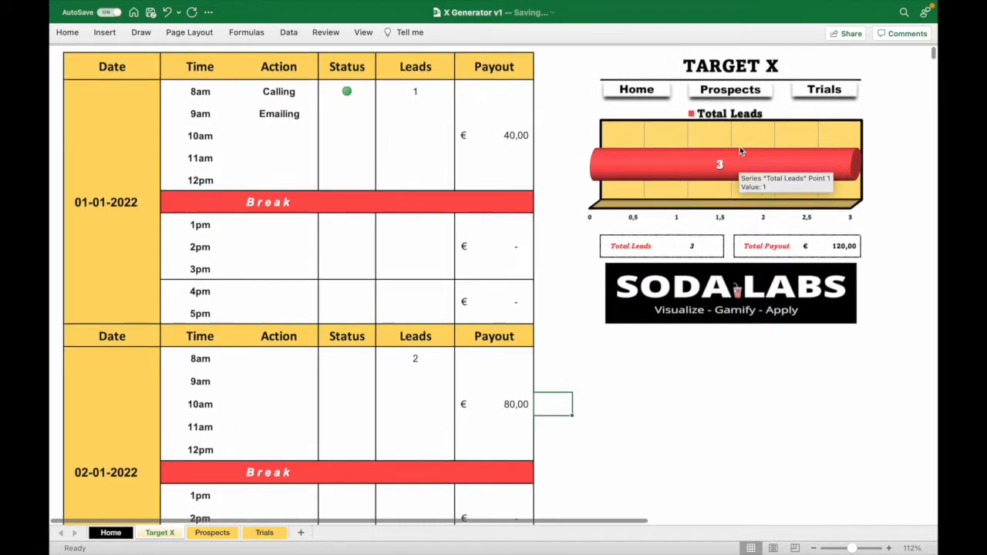
- Clear the leads entered for the 8am slot on 02-01-2022
click(410, 91)
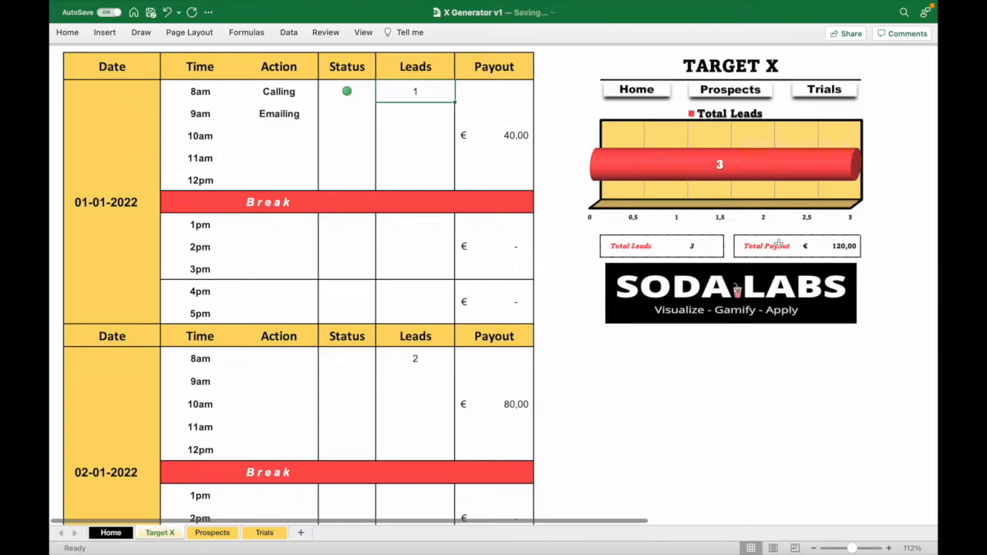
click(417, 359)
key(Delete)
click(398, 216)
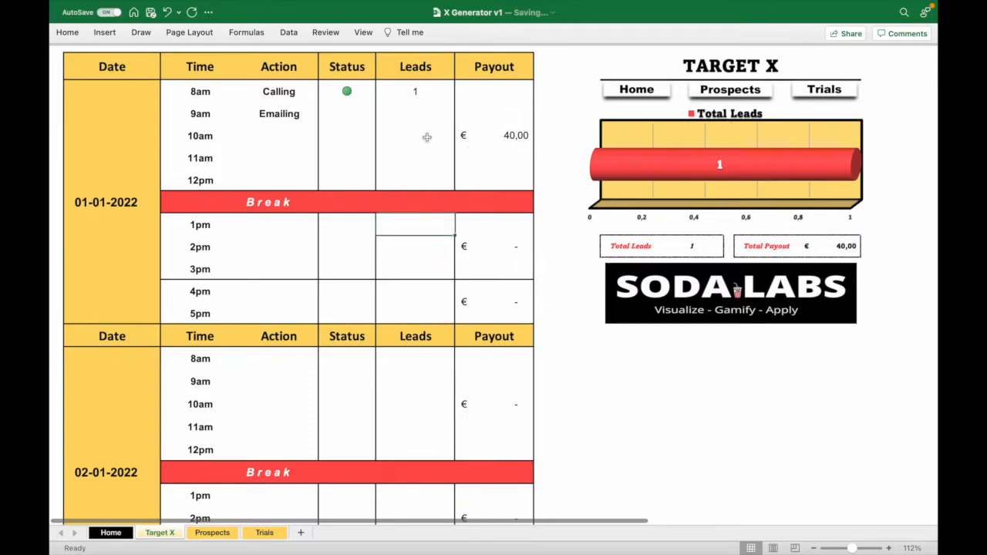
- Show the row and column headings and the formula bar, with the 8am–12pm payout cell of 01-01-2022 selected
click(505, 131)
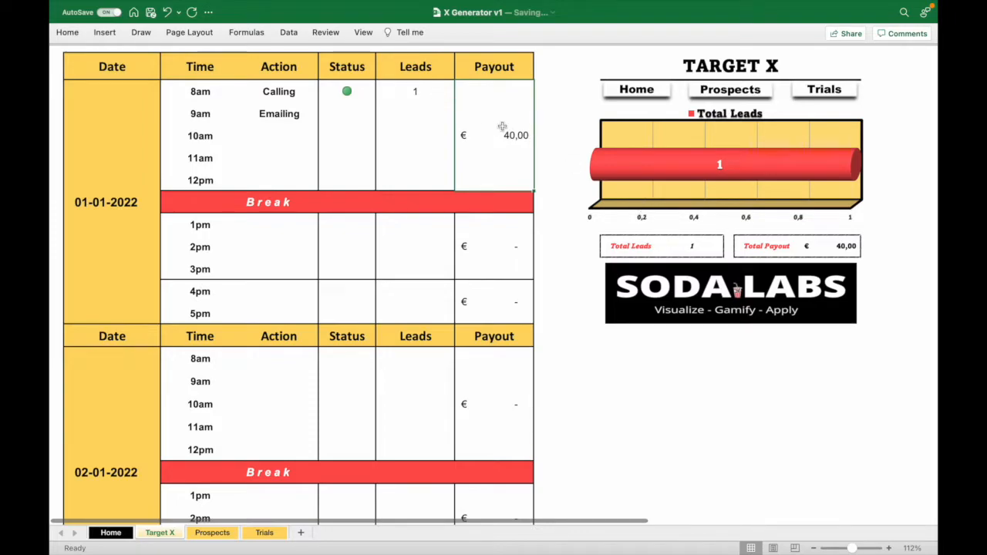
click(362, 32)
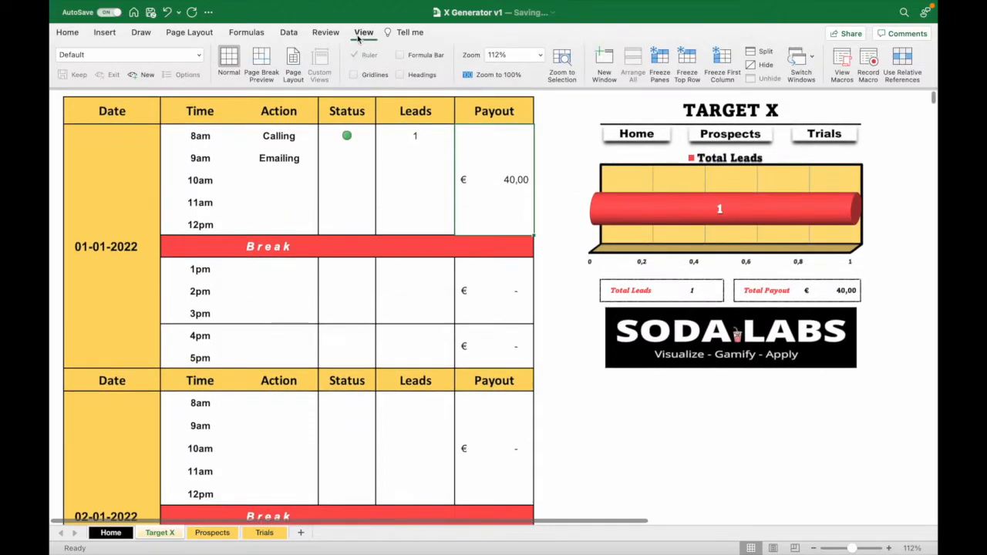
click(430, 77)
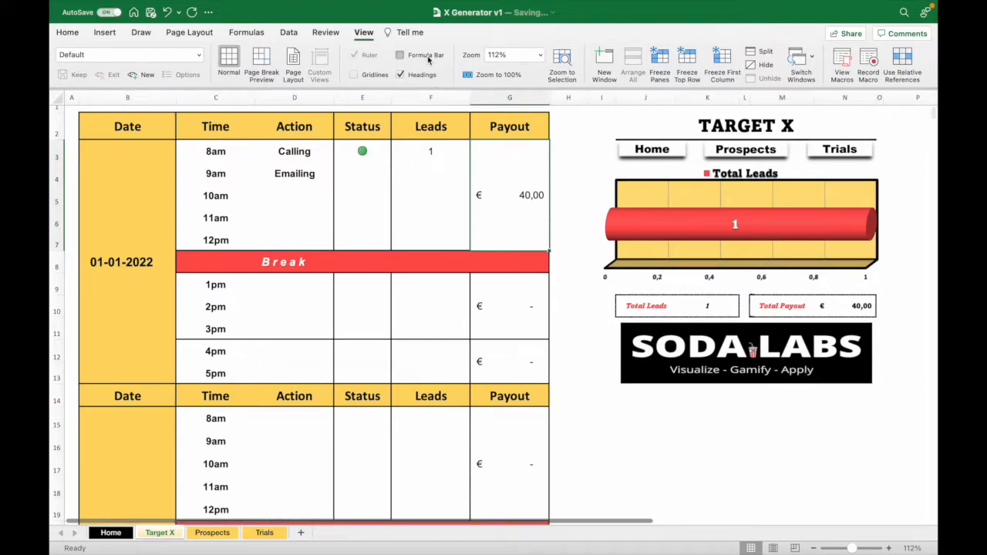
click(426, 55)
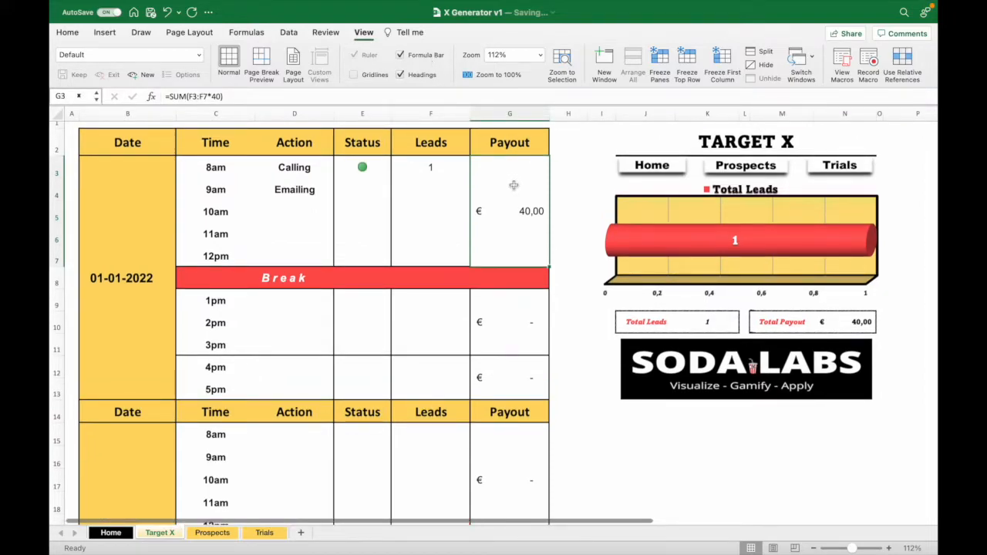
- Change the payout formula for 8am–12pm on 01-01-2022 to =SUM(F3:F7*70)
click(515, 341)
click(504, 209)
click(222, 96)
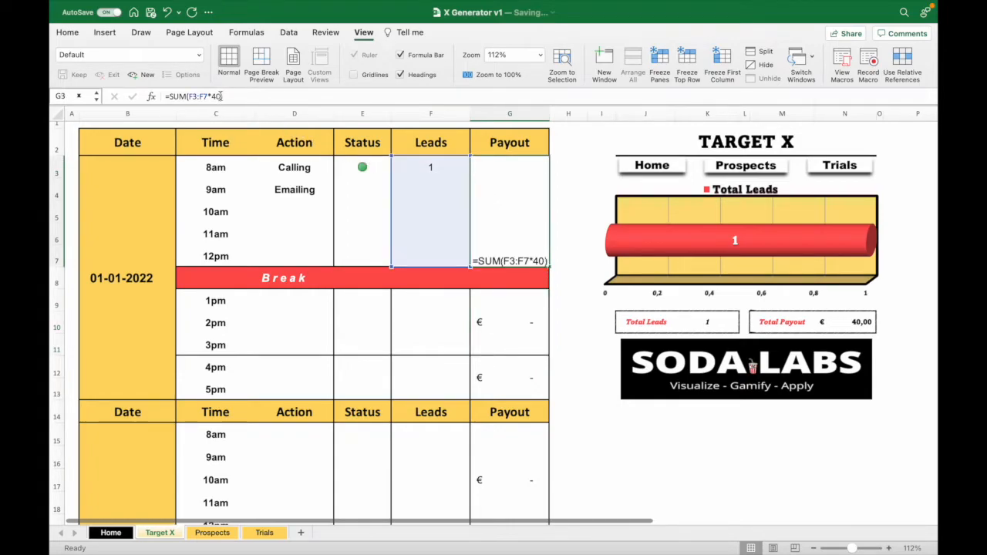
double_click(216, 96)
text(70)
click(501, 202)
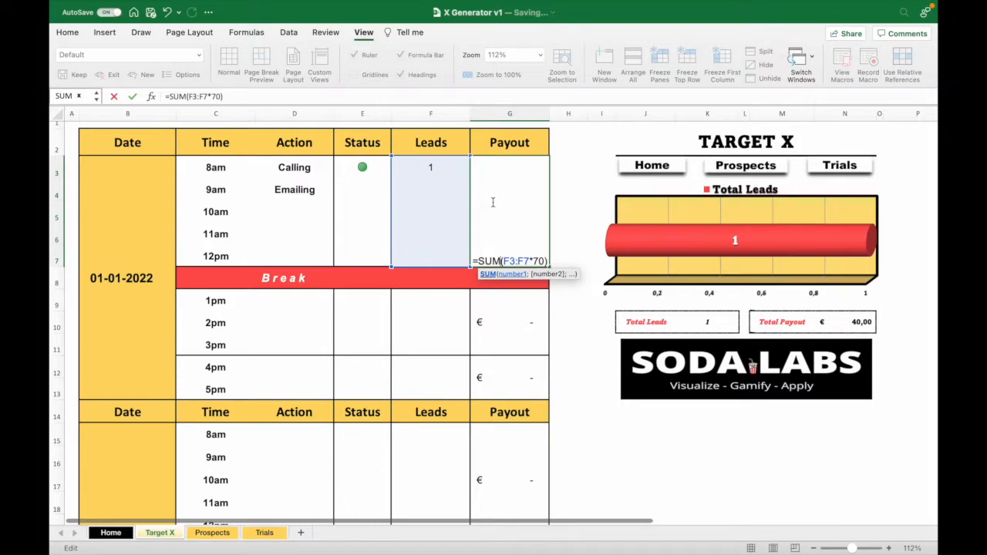
key(super+Return)
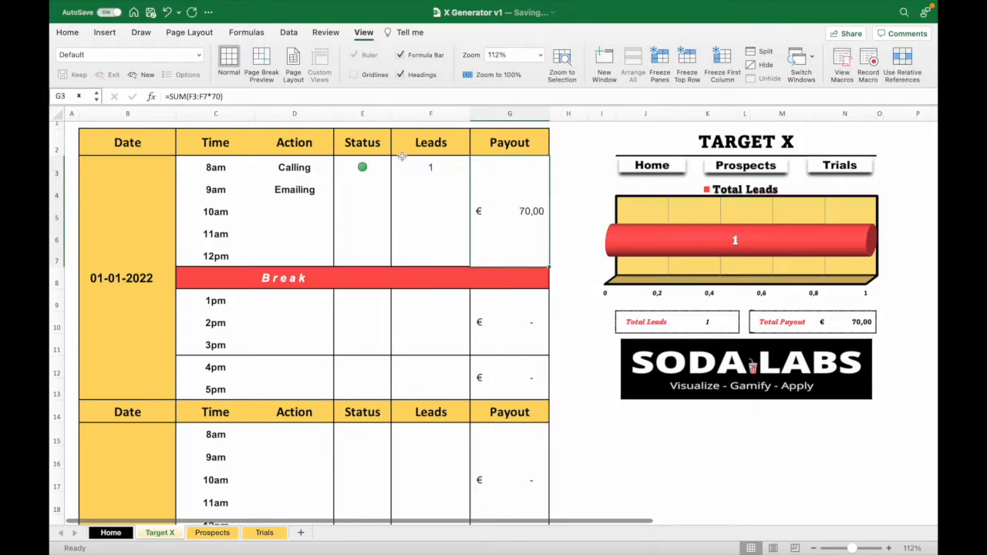
- Record 2 leads for the 9am slot on 01-01-2022
click(427, 183)
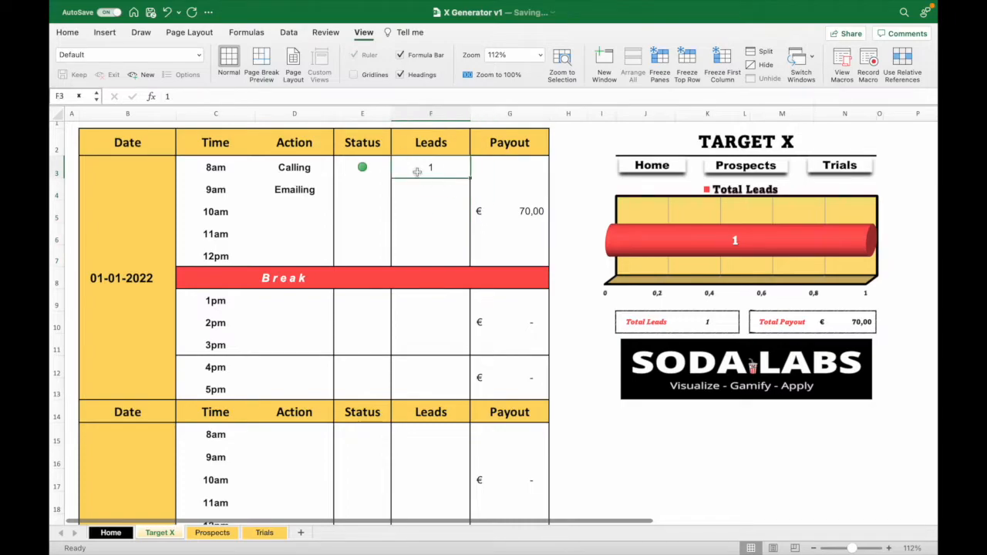
text(2)
click(490, 214)
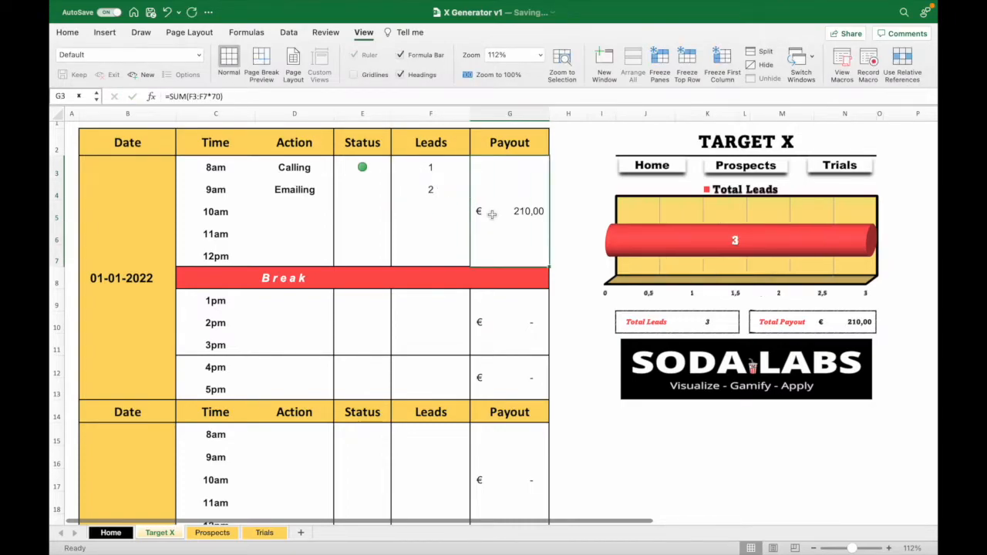
- Set the leads for the 9am slot on 01-01-2022 to 1
click(436, 189)
text(1)
key(Return)
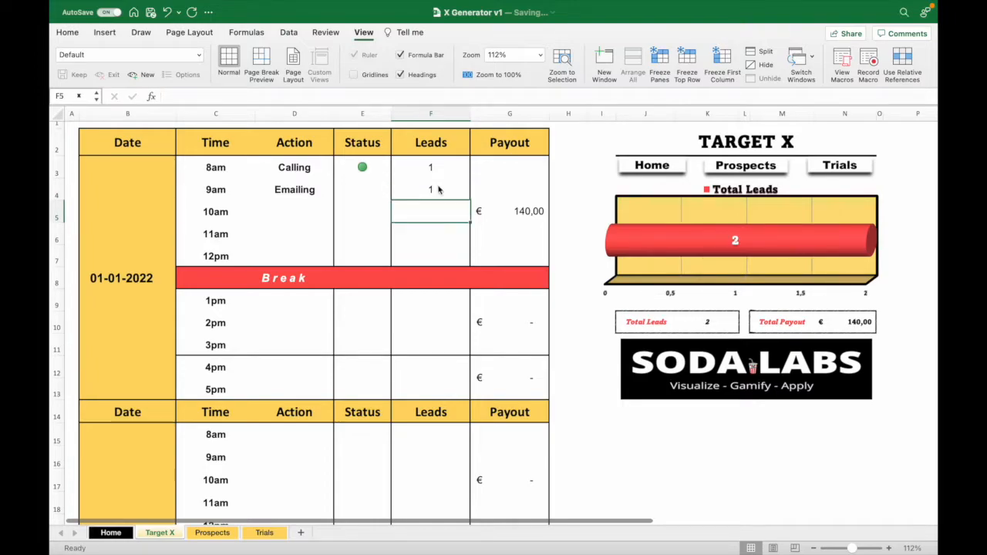
- Change the payout formula for 1pm–3pm on 01-01-2022 to =SUM(F9:F11*70)
click(501, 214)
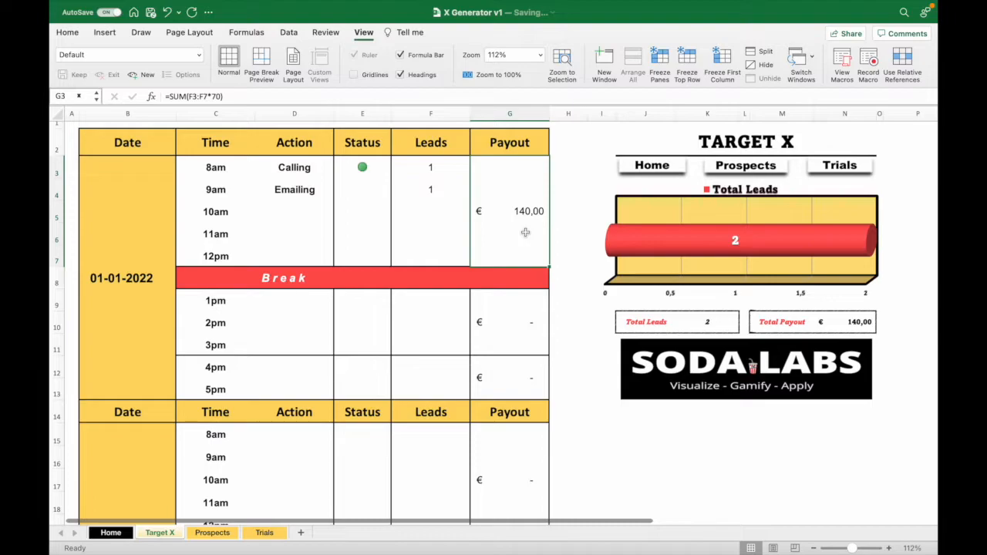
click(523, 318)
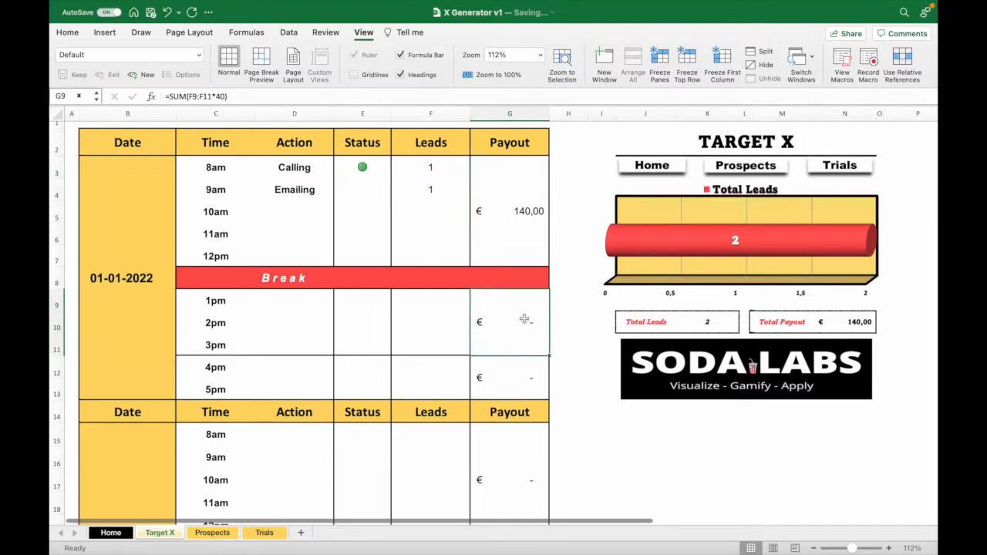
click(223, 96)
key(BackSpace)
key(BackSpace)
text(70)
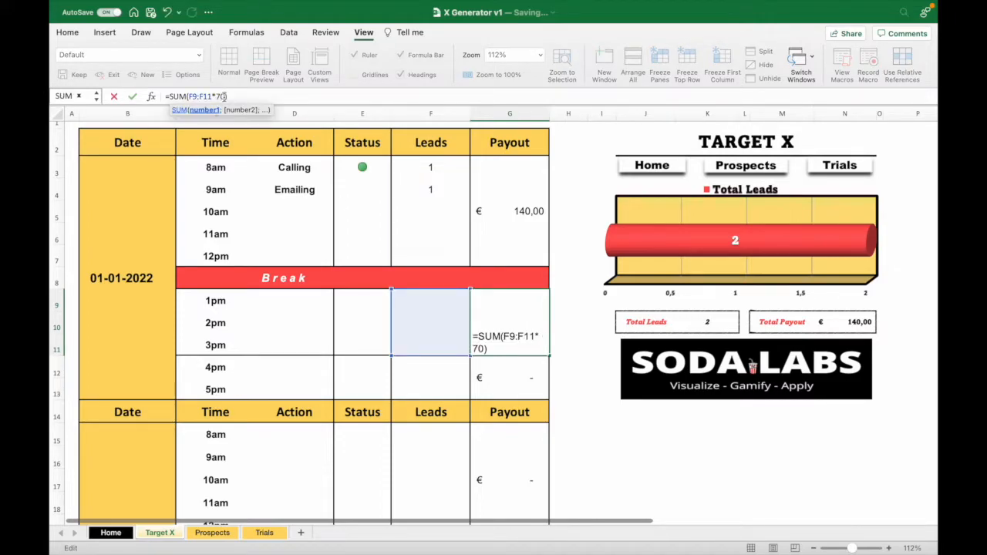
key(Return)
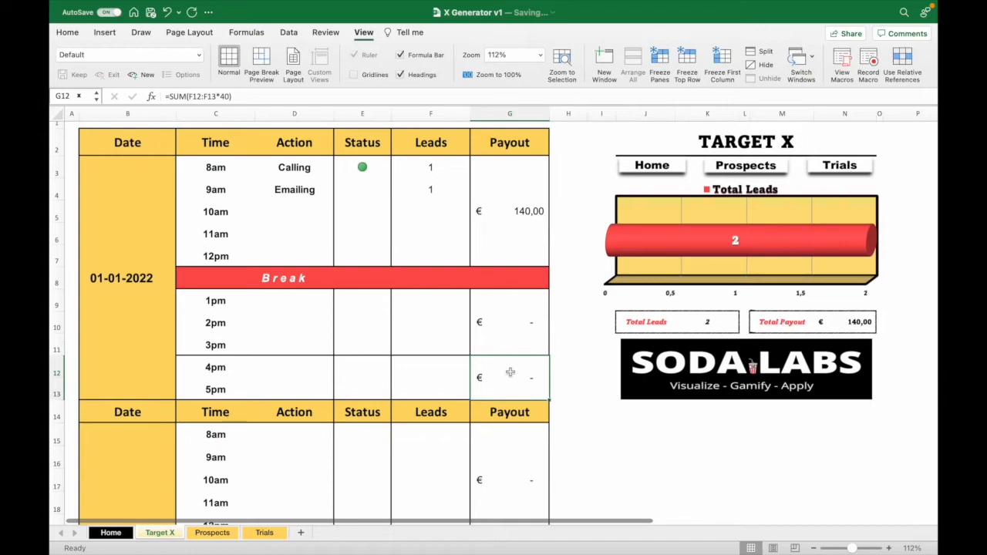
- Change the payout formula for 4pm–5pm on 01-01-2022 to =SUM(F12:F13*70)
double_click(225, 96)
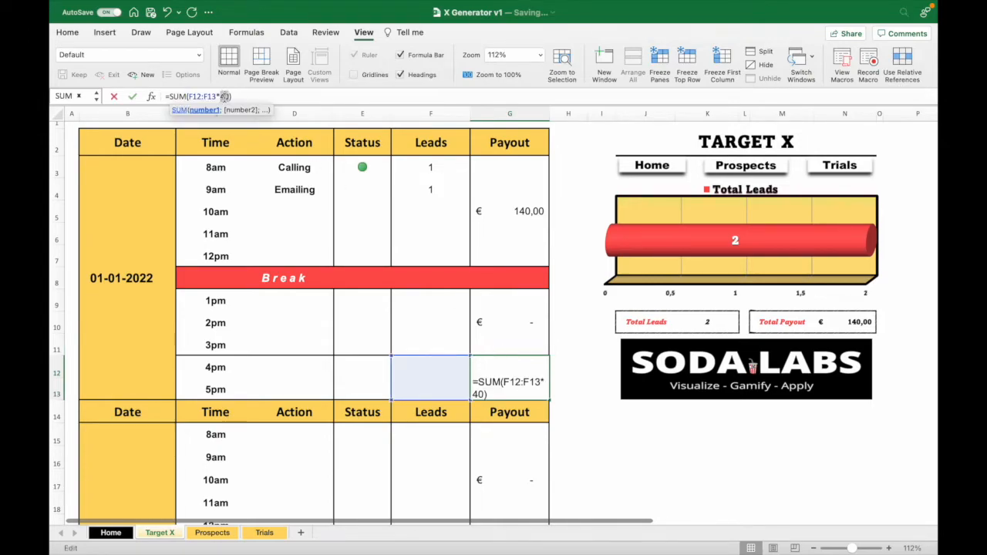
text(70)
key(Return)
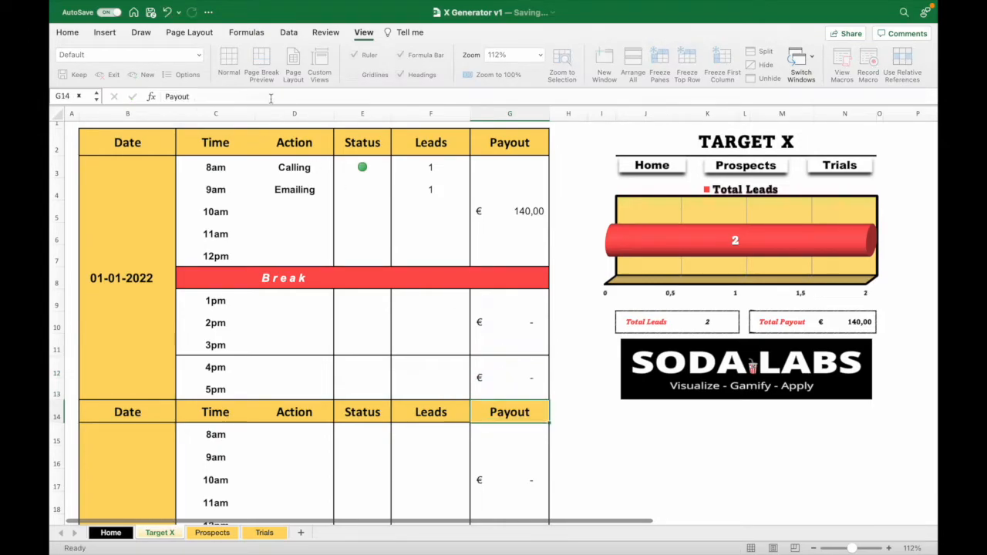
- Check the three payout formulas of 01-01-2022 and compare them with the 8am–12pm payout formula of 02-01-2022
click(520, 327)
click(521, 375)
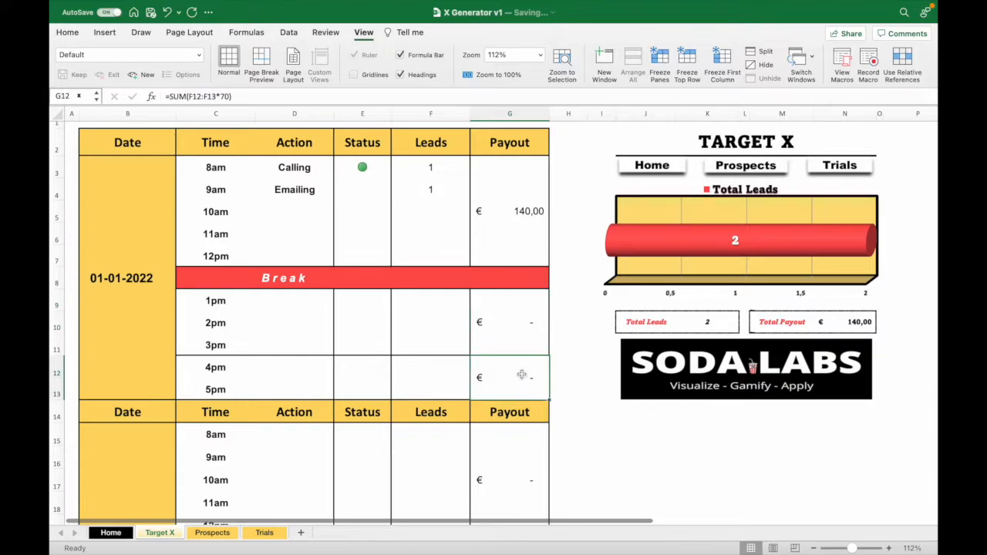
click(525, 336)
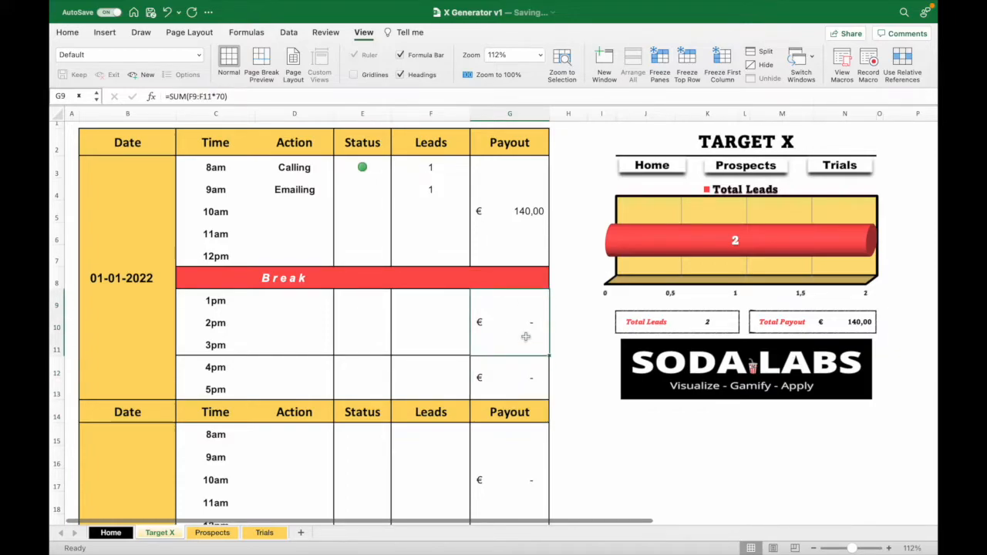
click(511, 246)
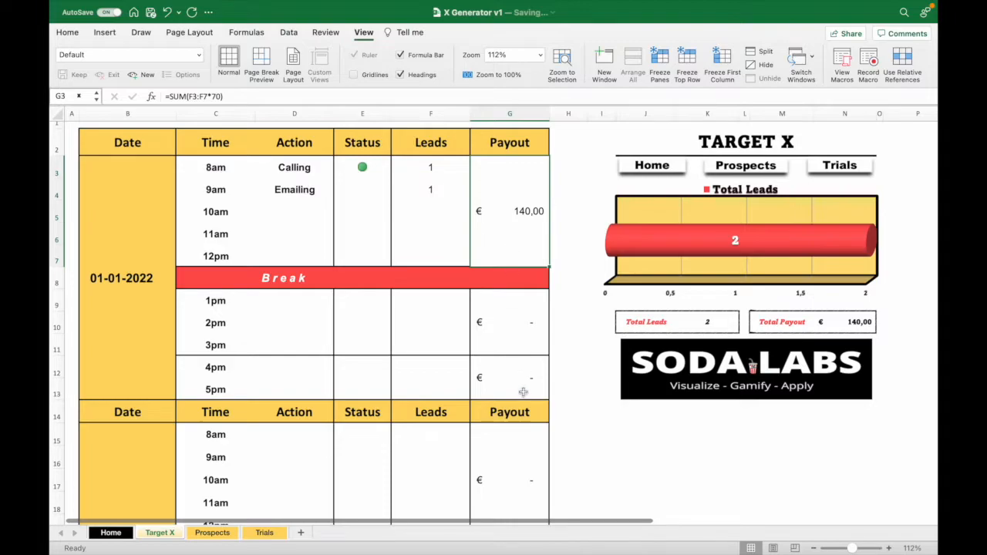
scroll(523, 391, down, 3)
click(504, 221)
scroll(504, 200, up, 3)
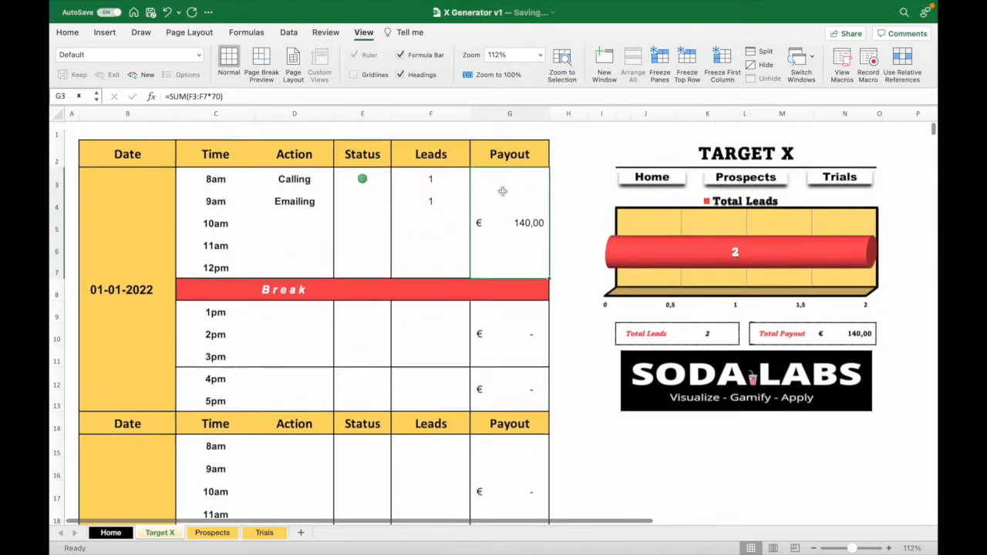
click(524, 375)
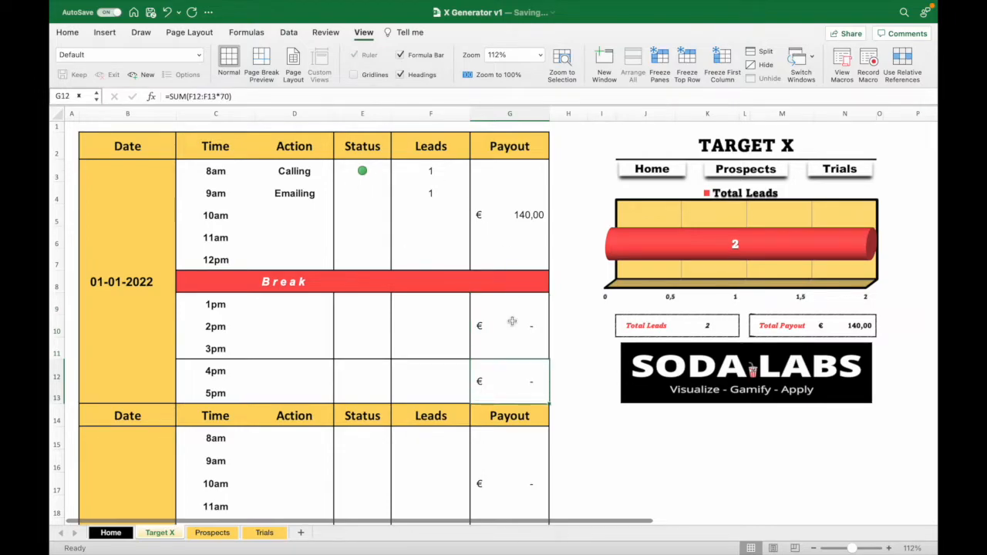
scroll(472, 385, down, 7)
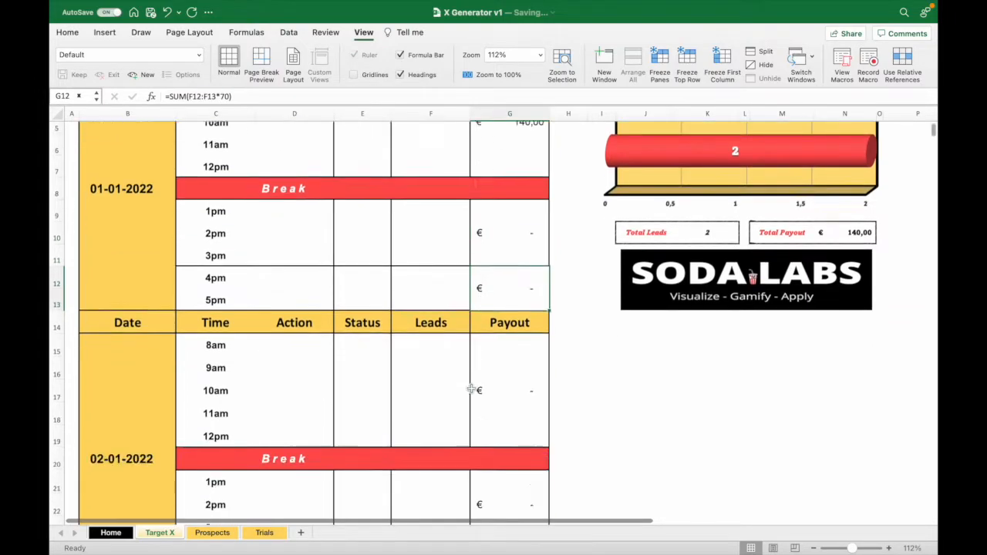
click(497, 347)
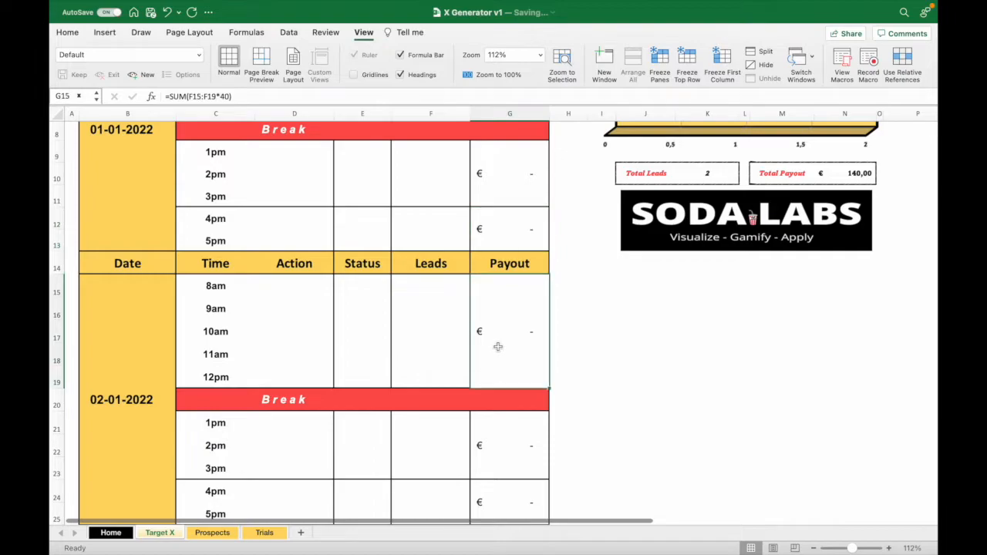
scroll(498, 347, down, 1)
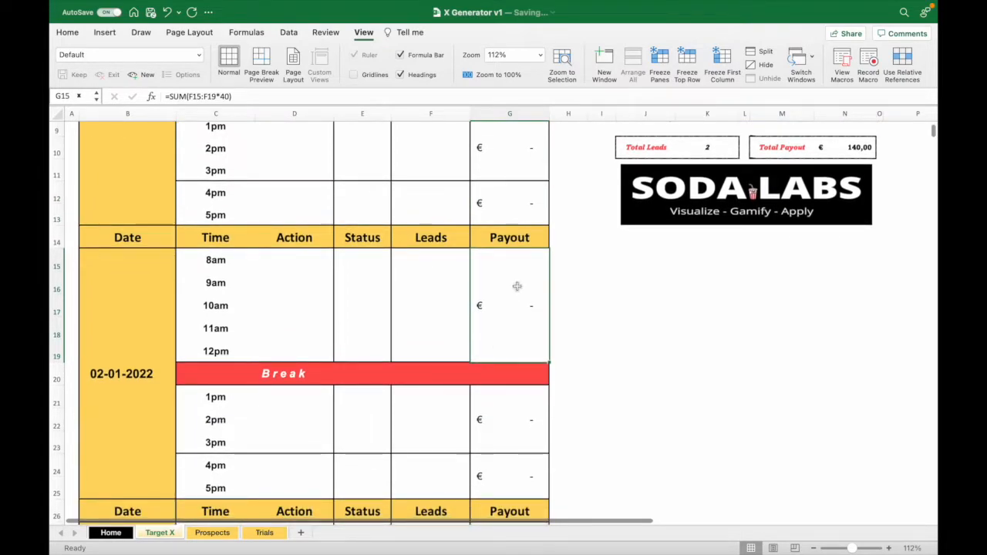
- Delete all rows of the daily blocks from 02-01-2022 through 31-01-2022, starting at row 14
scroll(517, 286, up, 3)
scroll(516, 286, up, 5)
scroll(499, 353, down, 2)
scroll(499, 354, down, 3)
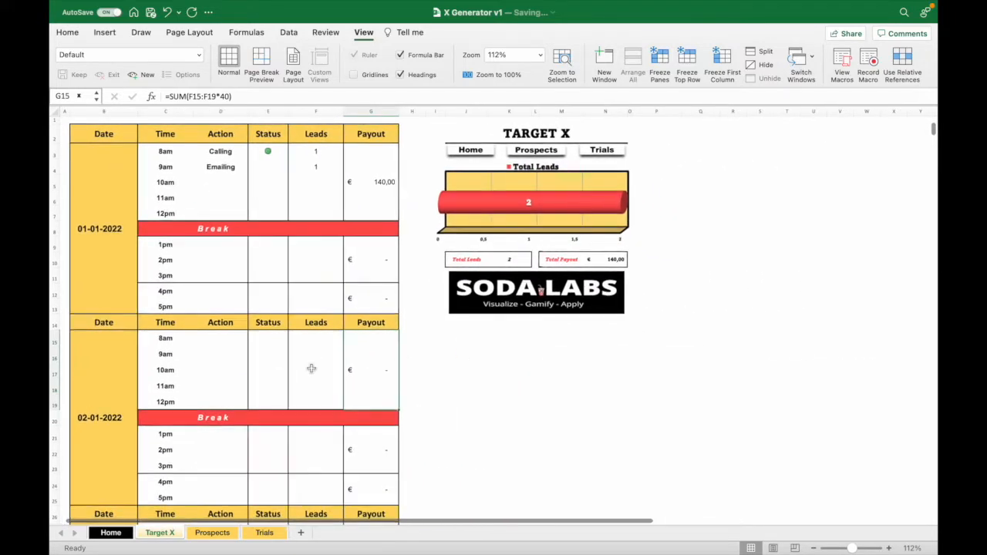
scroll(402, 359, down, 3)
click(54, 312)
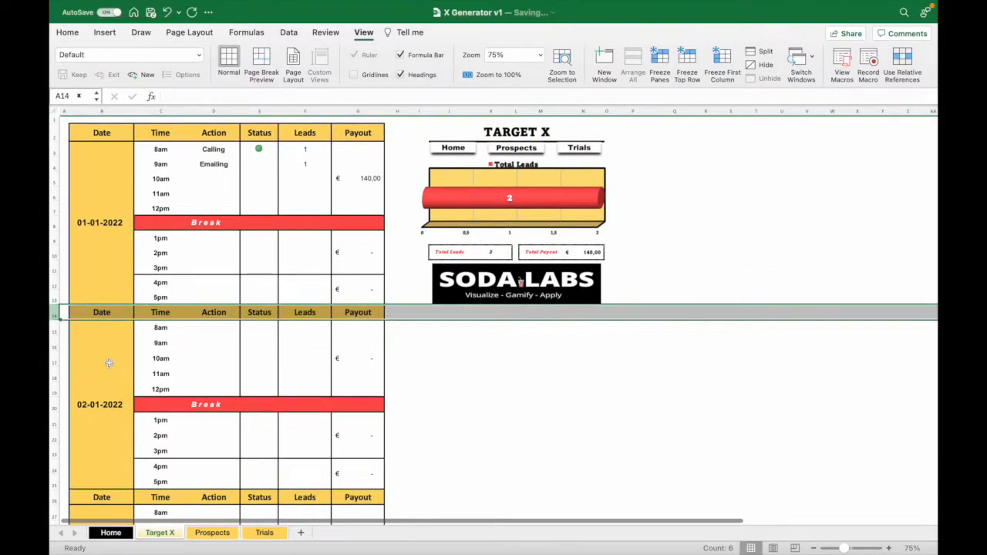
scroll(109, 363, down, 5)
scroll(109, 363, down, 15)
scroll(108, 363, up, 15)
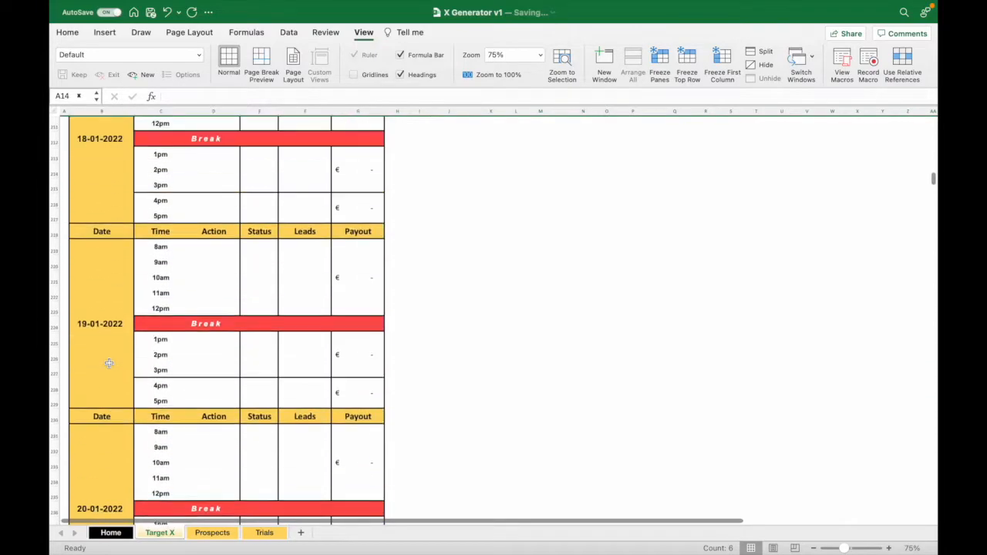
scroll(109, 363, up, 12)
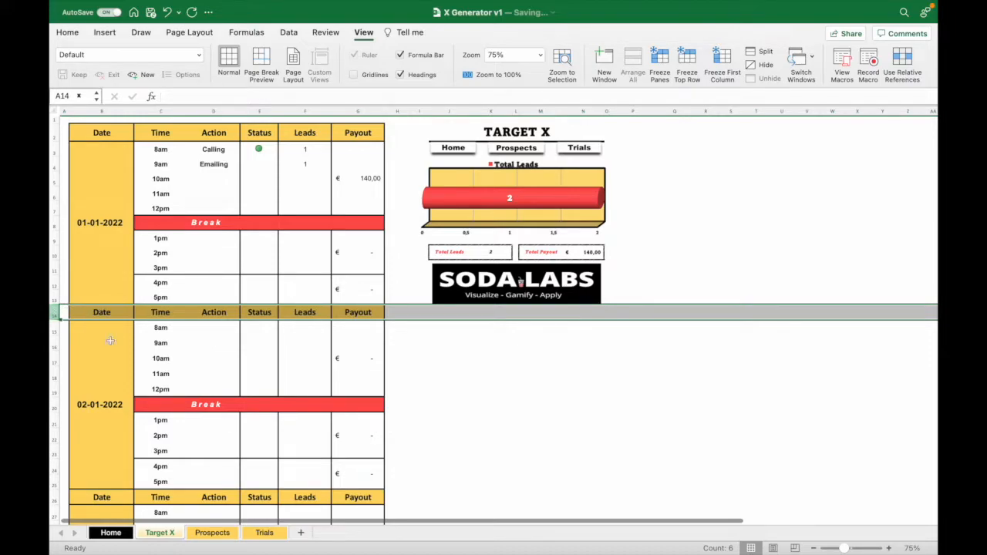
scroll(111, 340, down, 18)
scroll(111, 340, down, 15)
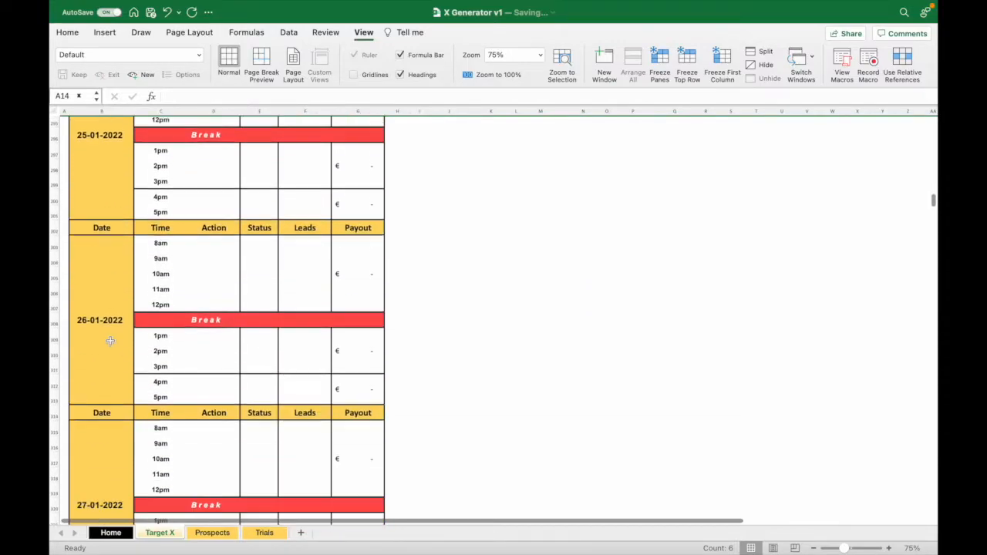
scroll(110, 340, up, 3)
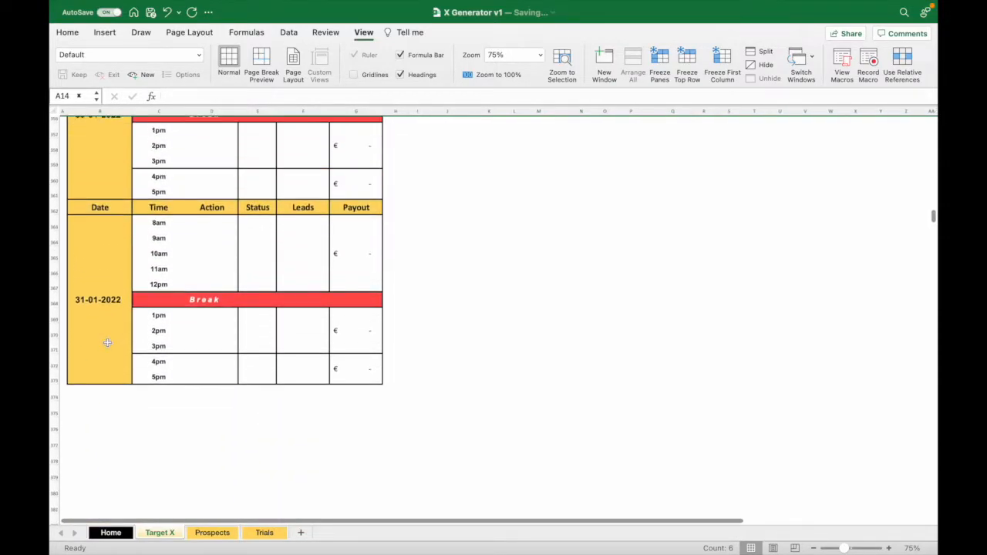
shift+click(57, 376)
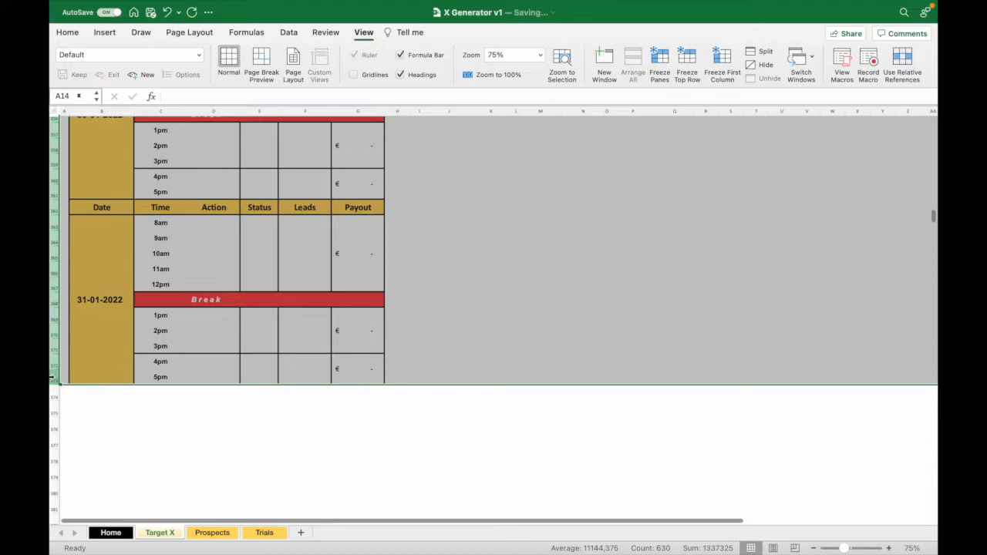
right_click(51, 378)
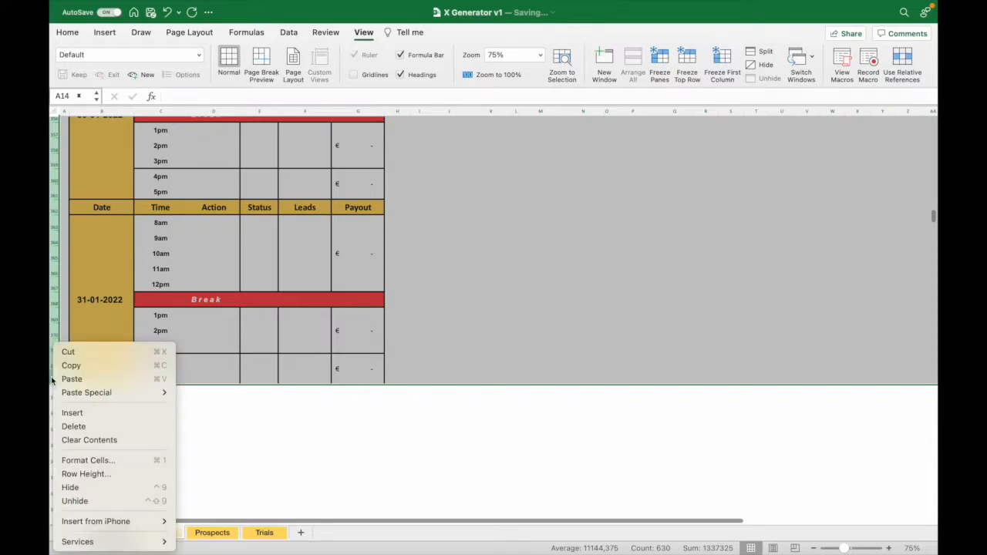
click(93, 426)
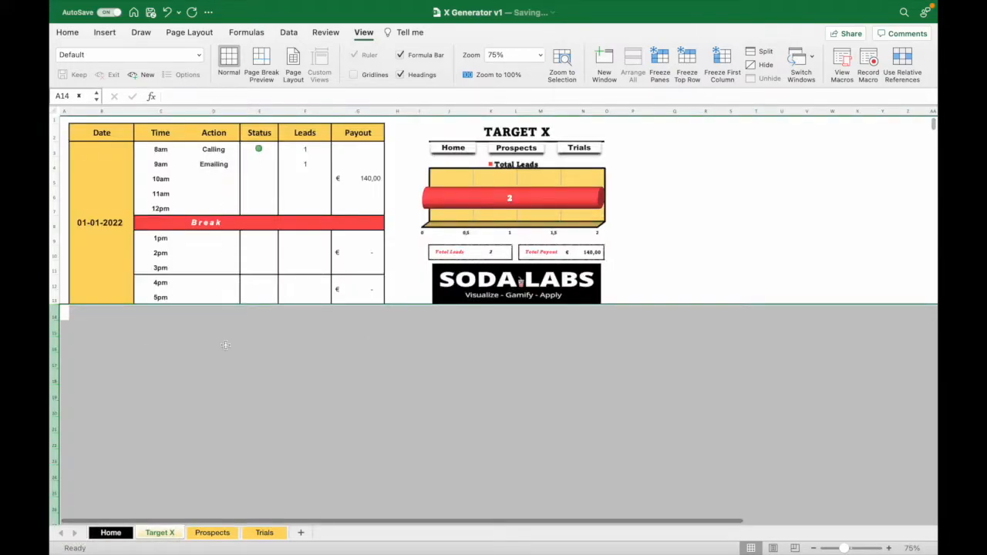
- Clear the sample actions, status marker and lead counts from the 8am and 9am rows of 01-01-2022
click(224, 344)
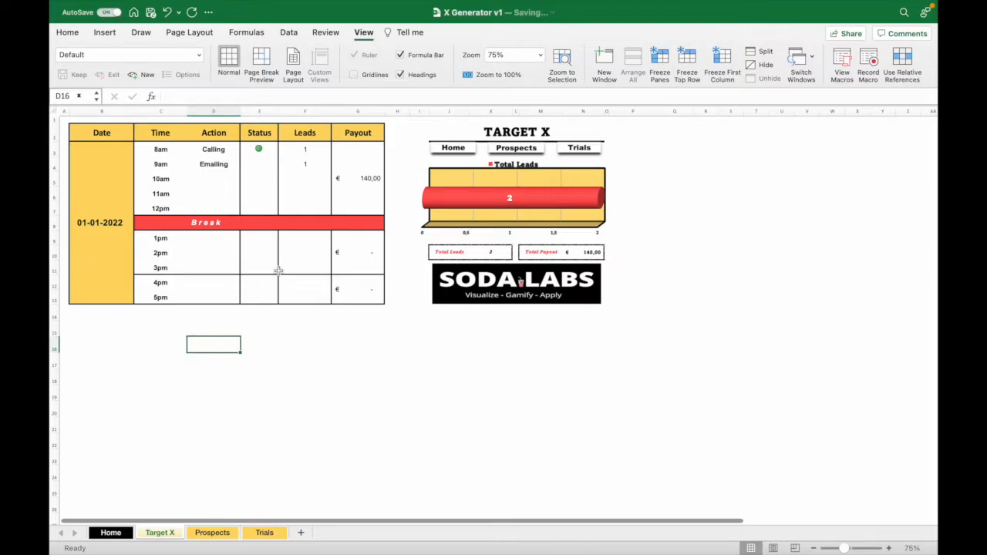
click(359, 256)
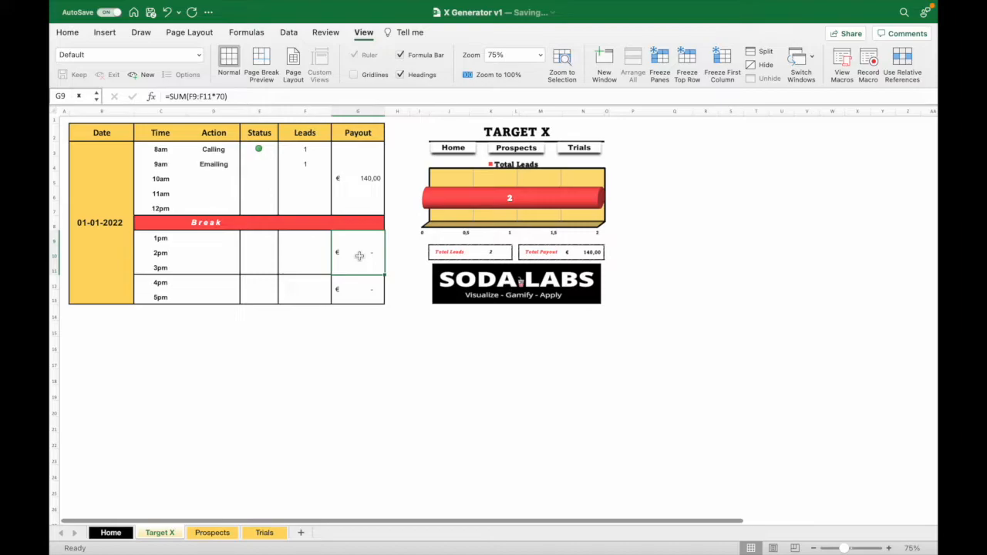
click(308, 163)
key(Delete)
click(307, 151)
key(Delete)
click(265, 152)
key(Delete)
click(216, 154)
key(Delete)
click(218, 162)
key(Delete)
click(252, 265)
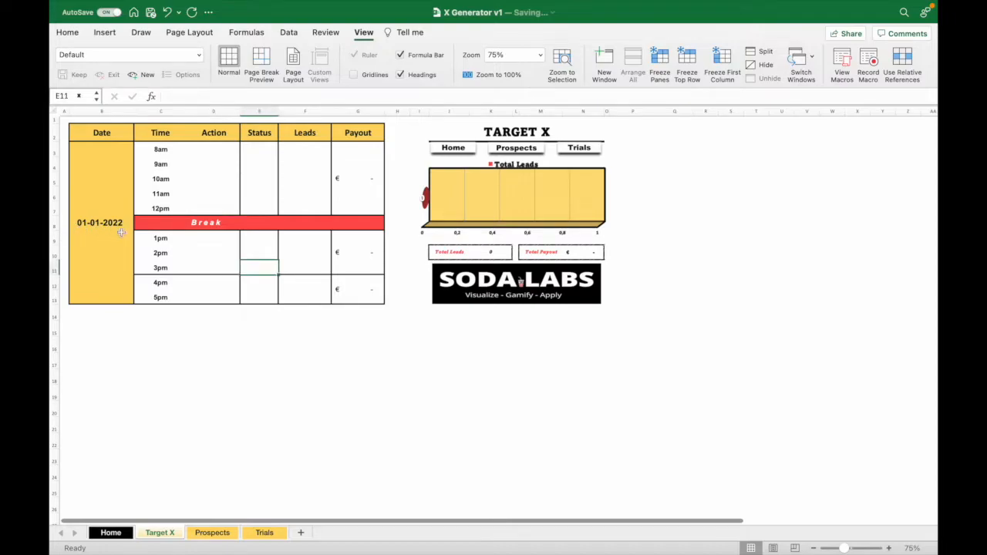
mouse_move(90, 137)
mouse_down()
mouse_move(147, 285)
mouse_move(316, 278)
mouse_move(339, 247)
mouse_up()
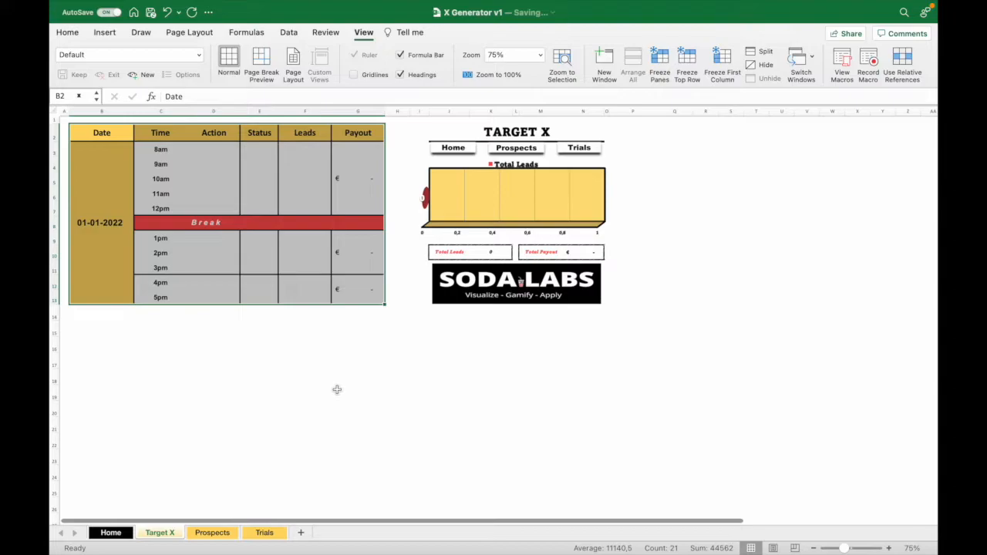
scroll(337, 390, down, 10)
scroll(337, 390, down, 15)
click(136, 347)
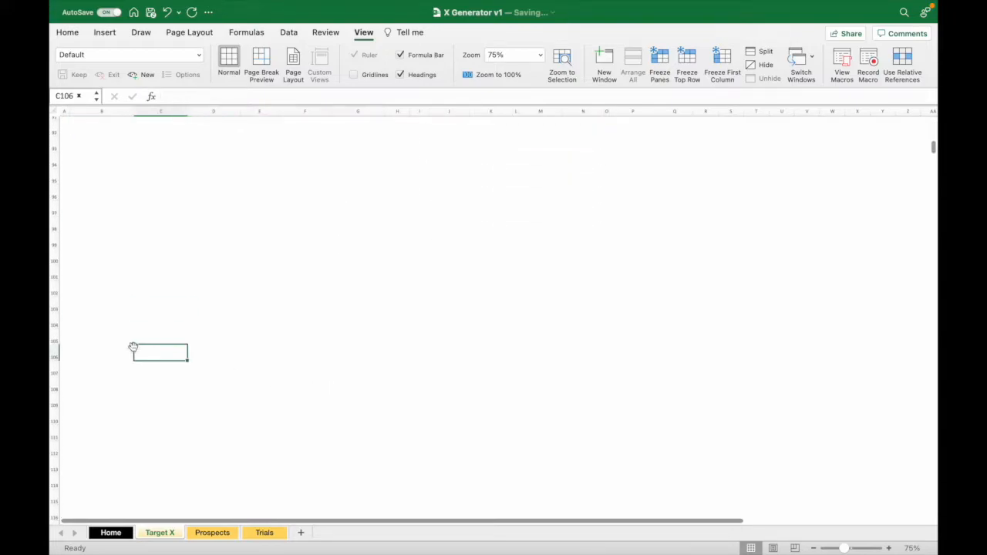
click(56, 292)
drag(56, 295, 56, 294)
scroll(66, 323, down, 20)
scroll(67, 324, up, 20)
- Fill the complete 01-01-2022 block, including its header row, down the sheet through 15-01-2022
click(97, 131)
mouse_move(98, 131)
mouse_down()
mouse_move(271, 206)
mouse_move(345, 219)
mouse_up()
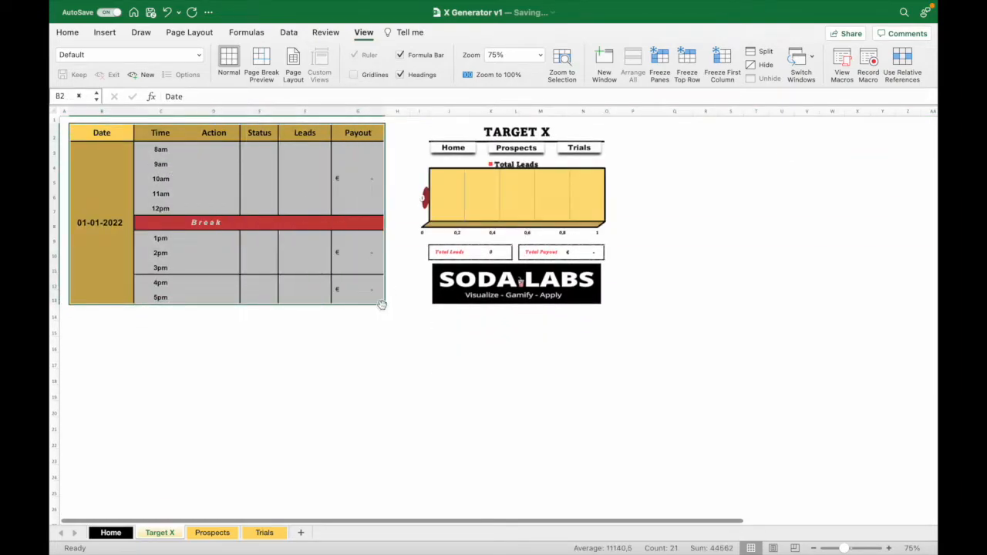
drag(383, 305, 357, 332)
drag(375, 444, 374, 446)
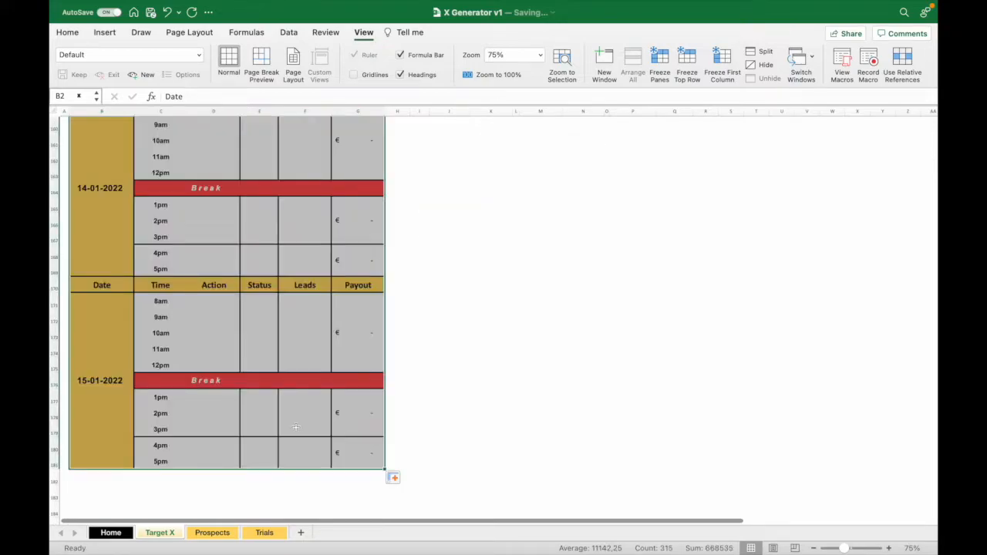
scroll(178, 425, down, 5)
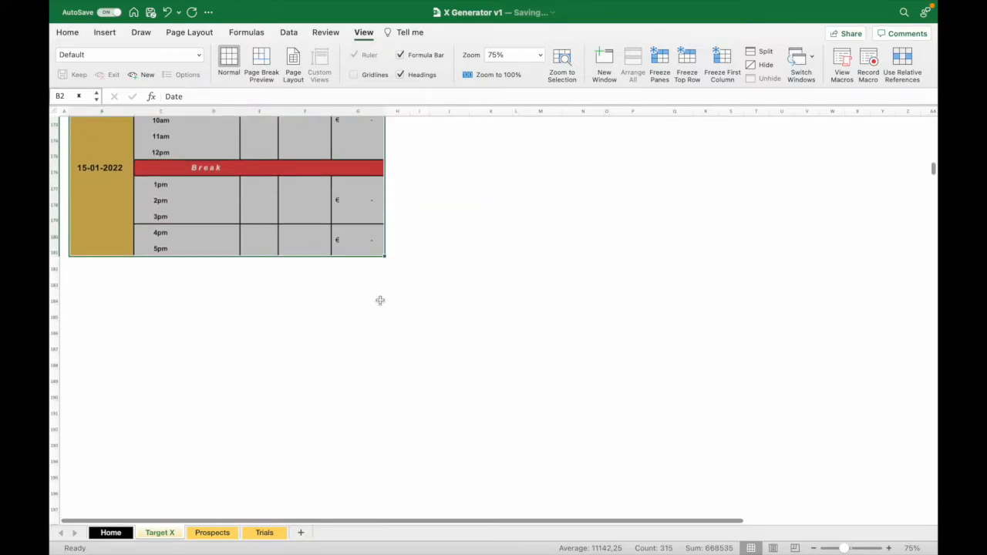
- Extend the daily blocks from the 15-01-2022 block down through 23-01-2022
scroll(231, 375, up, 3)
drag(102, 208, 372, 303)
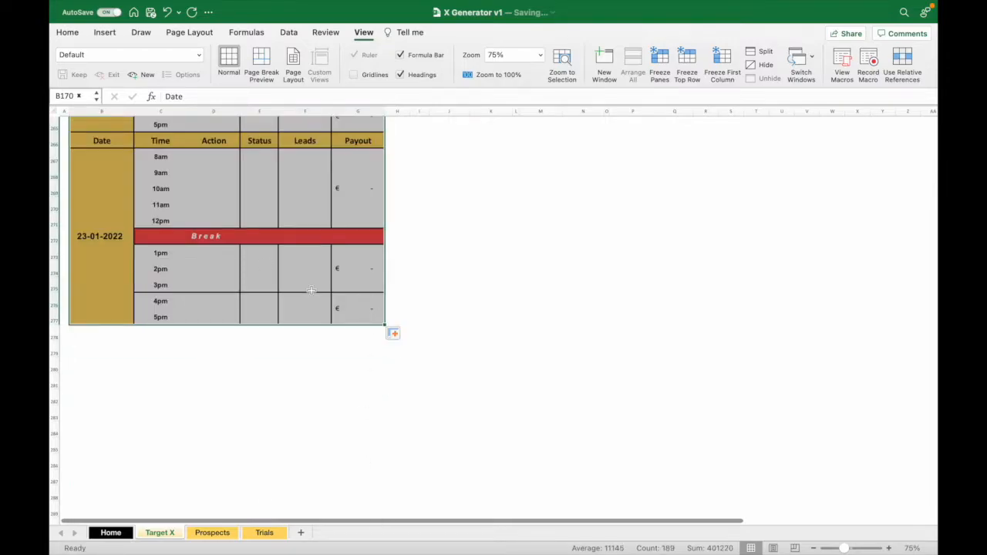
click(357, 337)
- Fill the 23-01-2022 block, including its header row, down through 27-01-2022
drag(97, 142, 340, 279)
drag(384, 326, 384, 472)
drag(385, 521, 382, 553)
drag(387, 456, 386, 457)
scroll(386, 458, down, 4)
- Try to extend the selected blocks of 23-01-2022 through 27-01-2022 further down the sheet, and undo that fill
drag(378, 359, 368, 449)
scroll(369, 450, up, 2)
scroll(369, 450, down, 8)
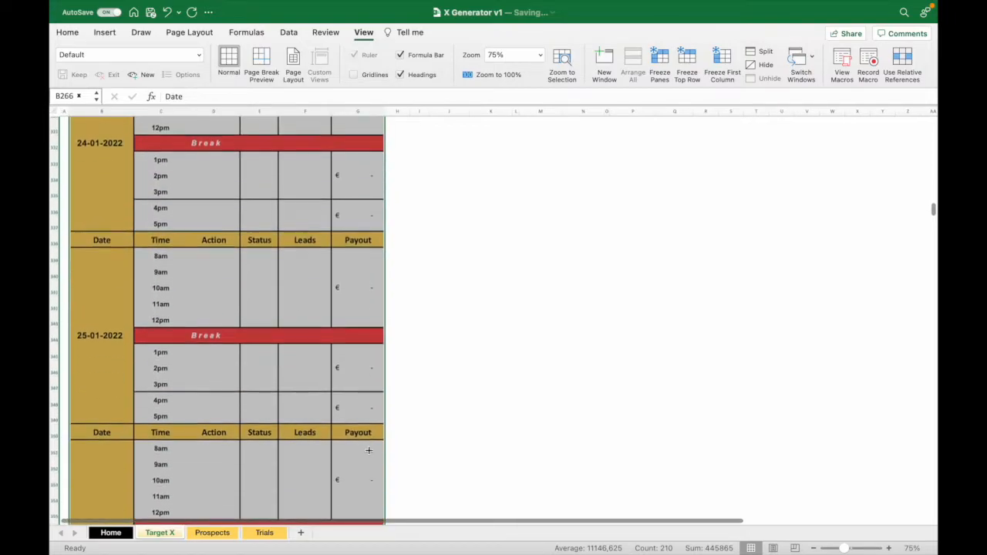
scroll(368, 450, up, 15)
scroll(368, 455, down, 11)
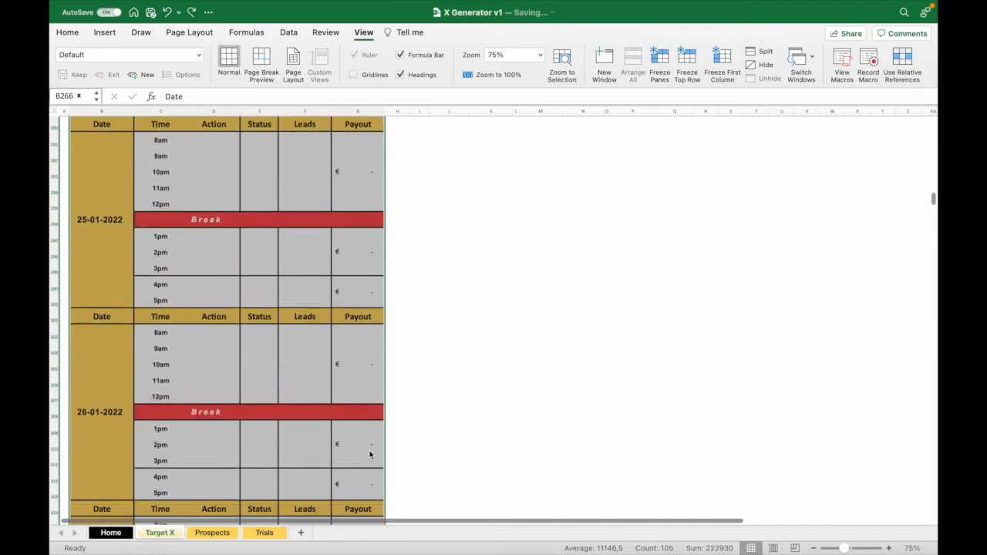
- Fill the single 27-01-2022 block down through 02-02-2022
scroll(370, 454, down, 8)
click(397, 371)
drag(101, 141, 349, 282)
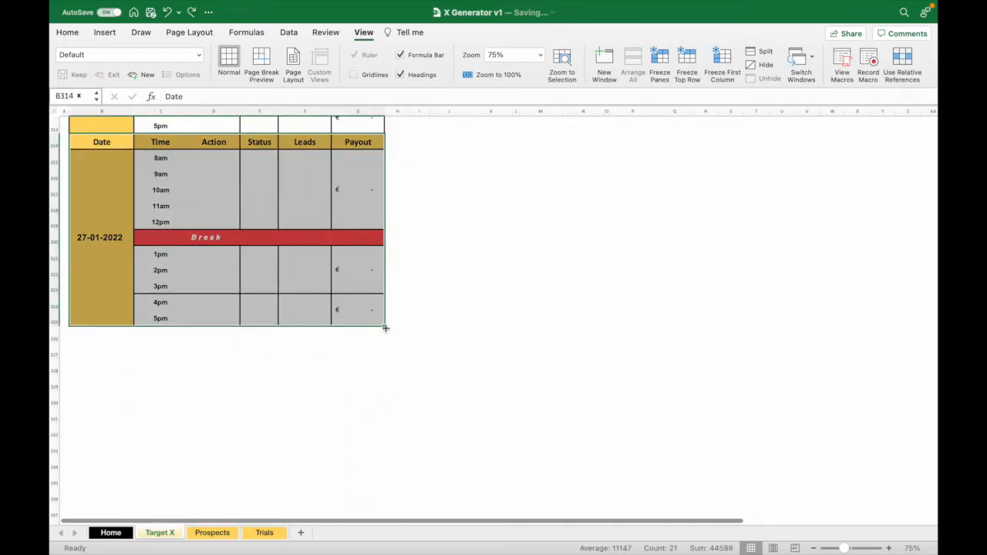
drag(384, 327, 368, 534)
drag(365, 396, 365, 397)
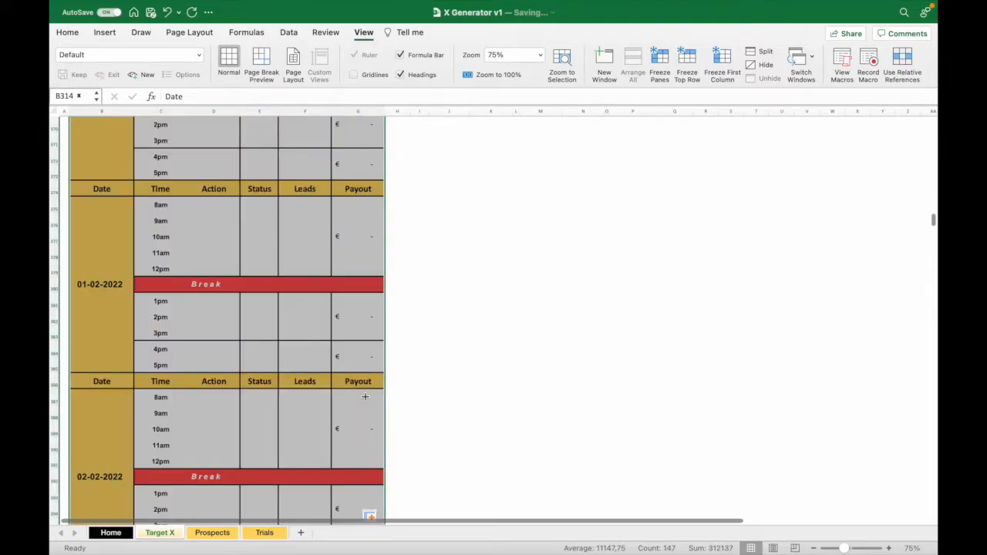
scroll(463, 389, down, 2)
click(504, 386)
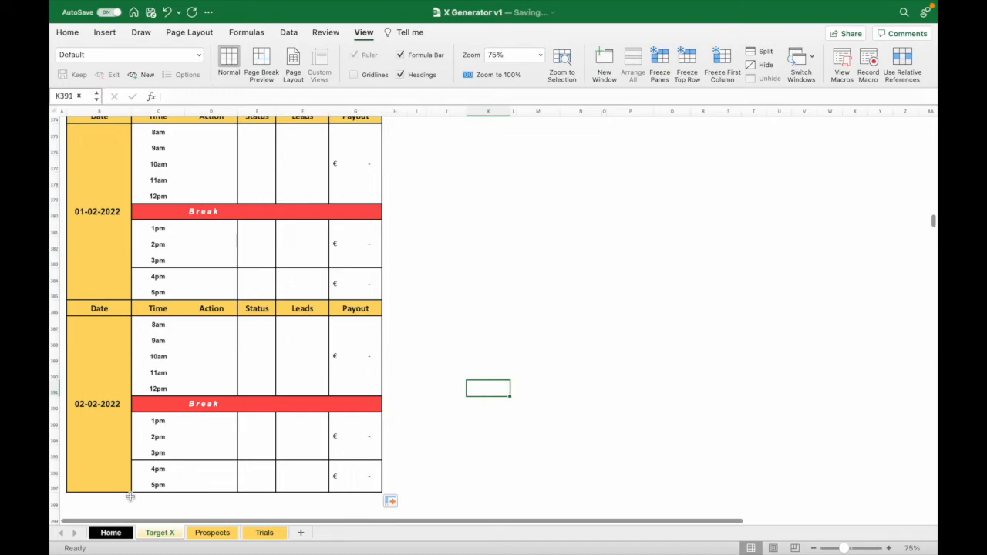
- Delete the rows of the surplus 01-02-2022 and 02-02-2022 blocks, rows 374 to 397, so the planner ends at 31-01-2022
click(59, 484)
scroll(61, 312, up, 2)
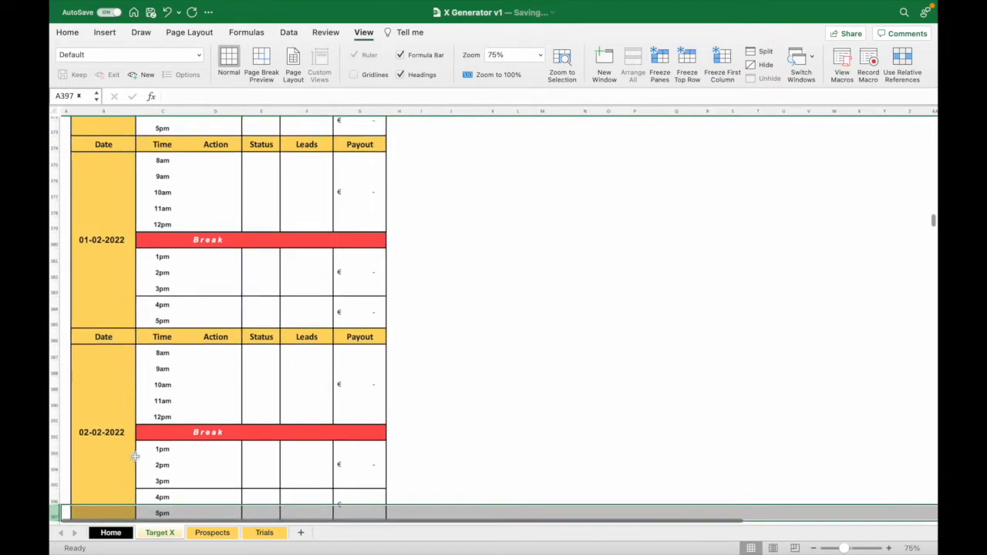
shift+click(54, 145)
right_click(54, 144)
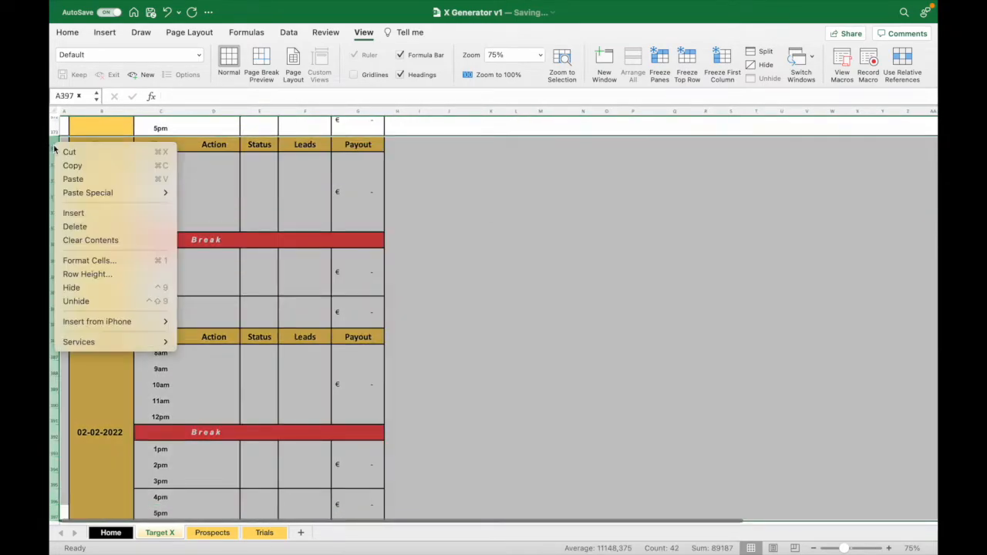
click(140, 232)
scroll(139, 235, up, 8)
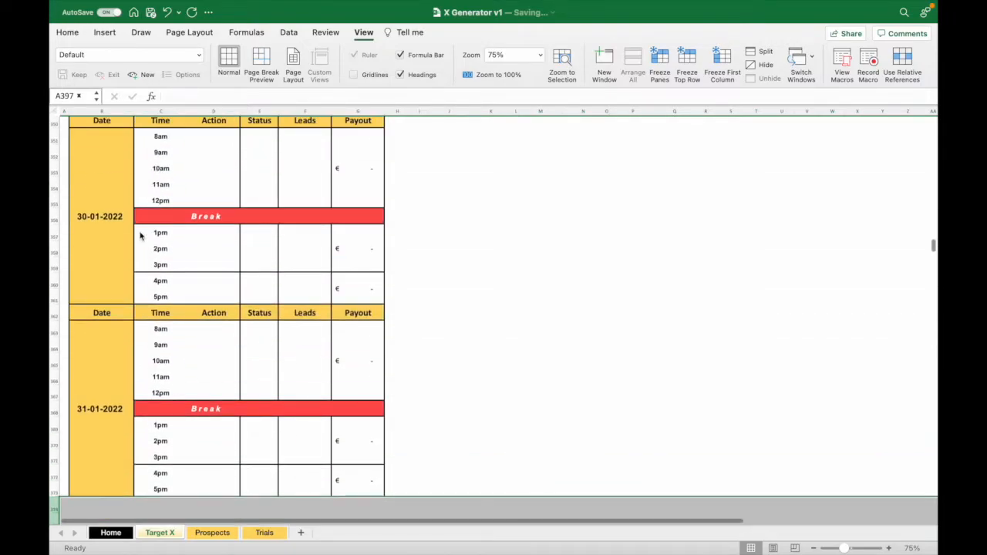
scroll(160, 338, down, 2)
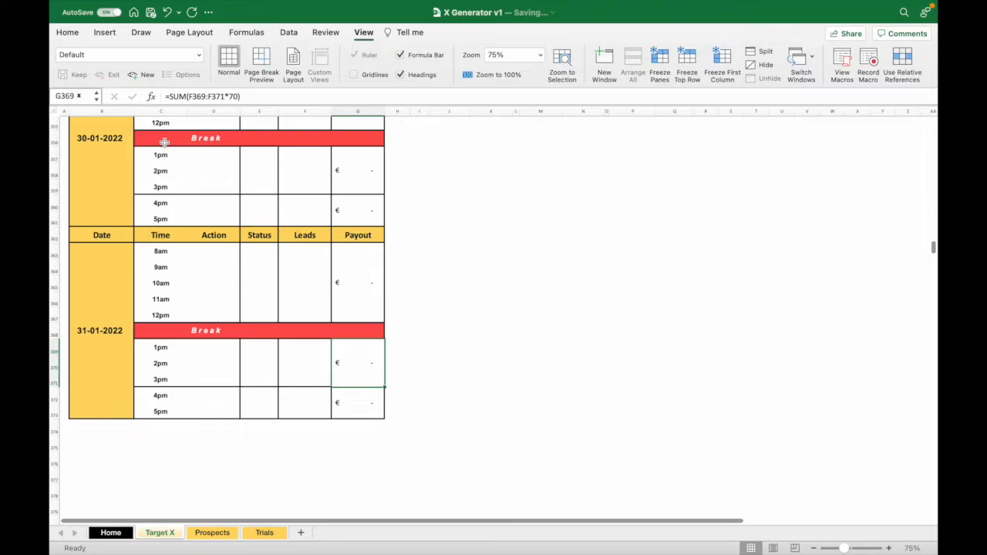
- Apply the £ English (en-GB) accounting format to the entire Payout column
scroll(182, 213, up, 20)
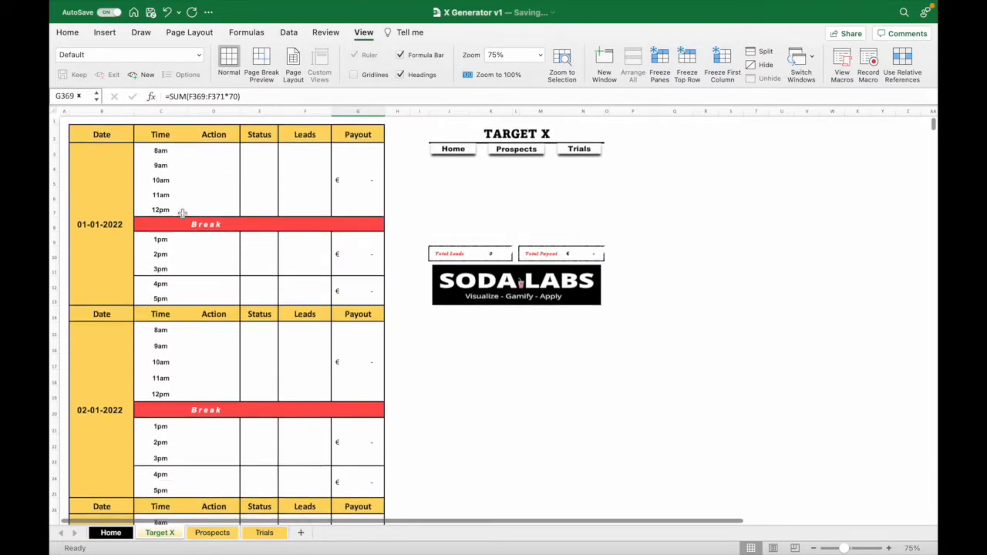
click(341, 178)
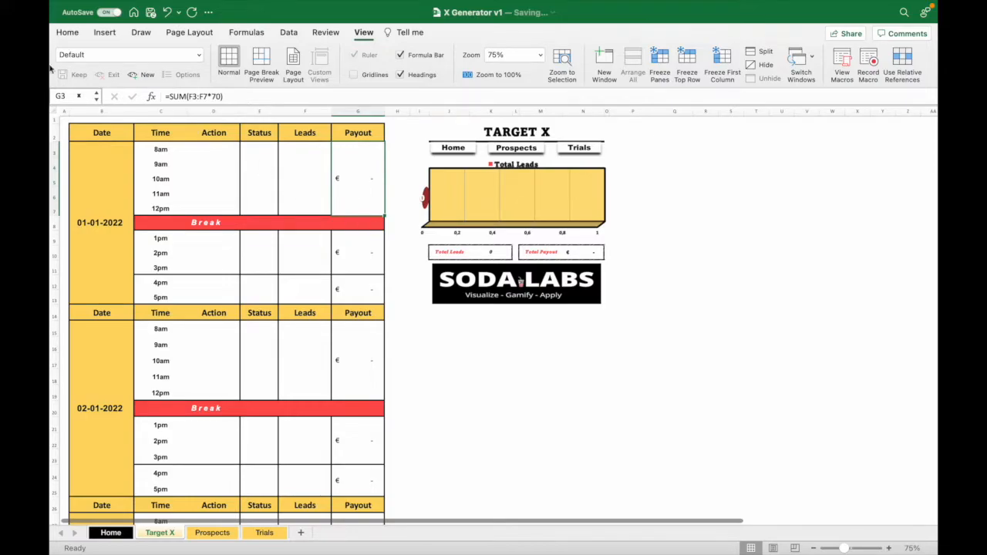
click(67, 33)
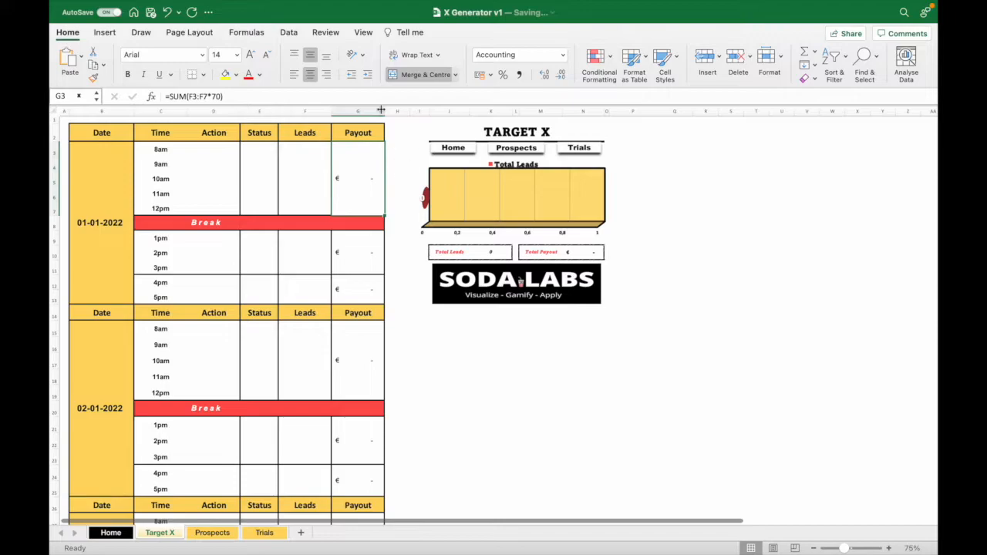
click(357, 110)
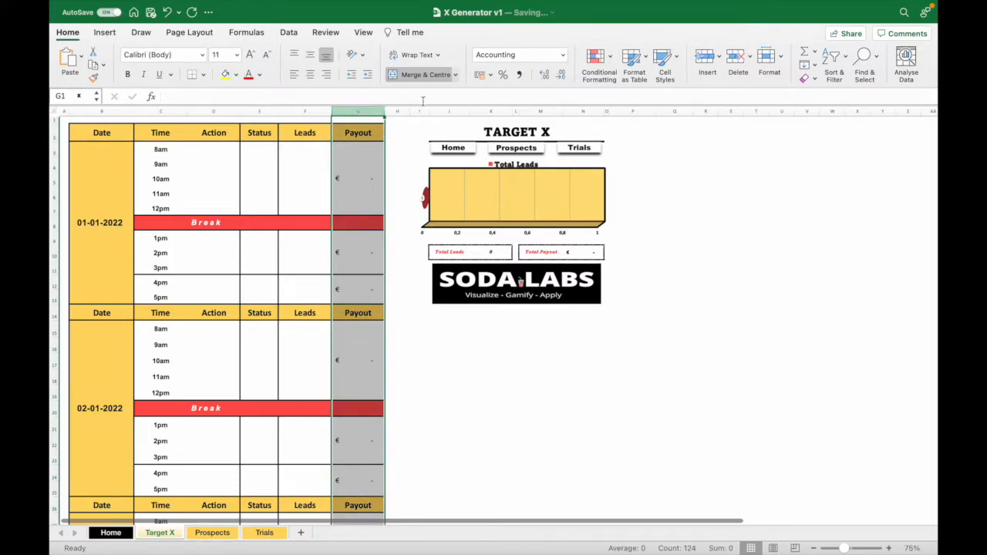
click(491, 75)
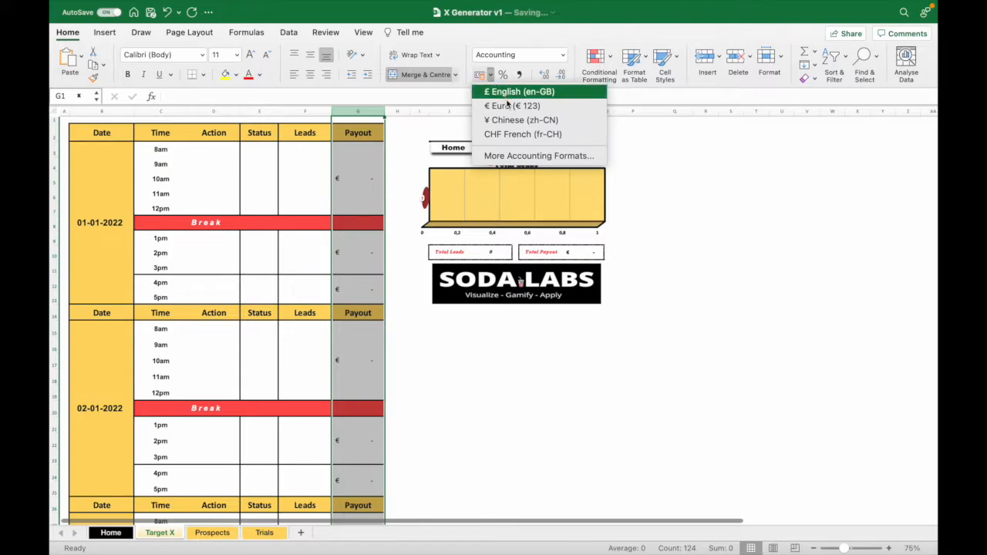
click(505, 93)
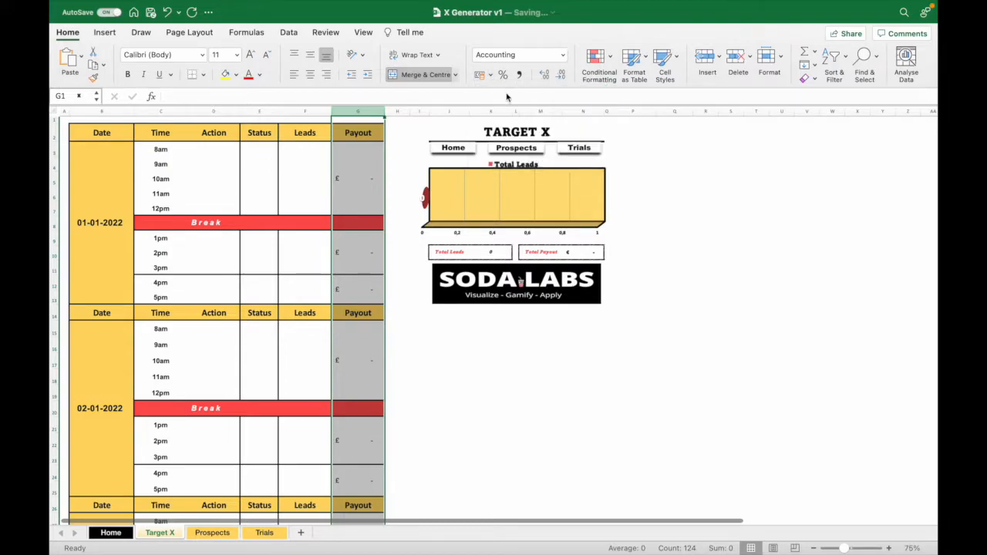
scroll(357, 361, down, 5)
scroll(358, 361, up, 5)
- Browse the currency symbols offered in the additional accounting formats for the Payout column without applying one
click(490, 75)
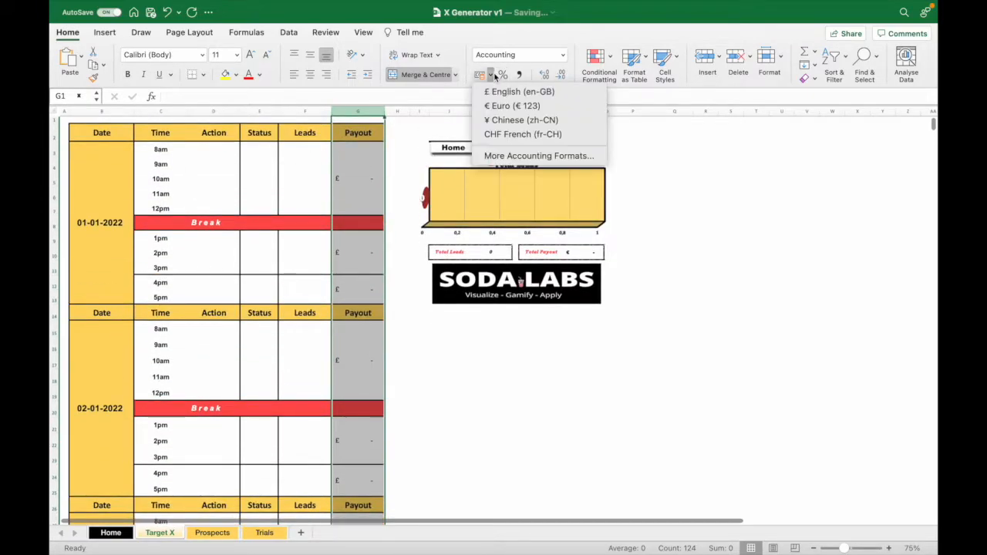
click(527, 160)
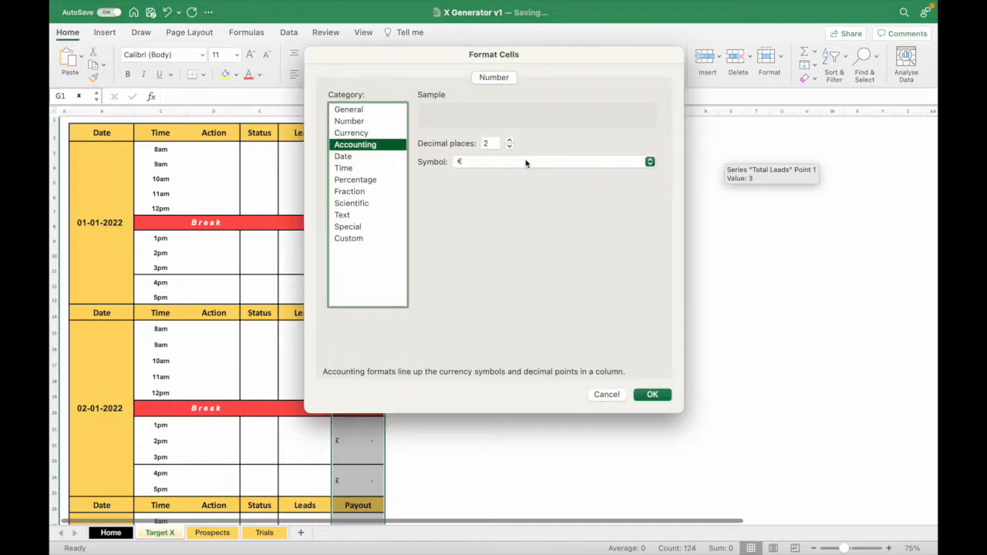
click(496, 167)
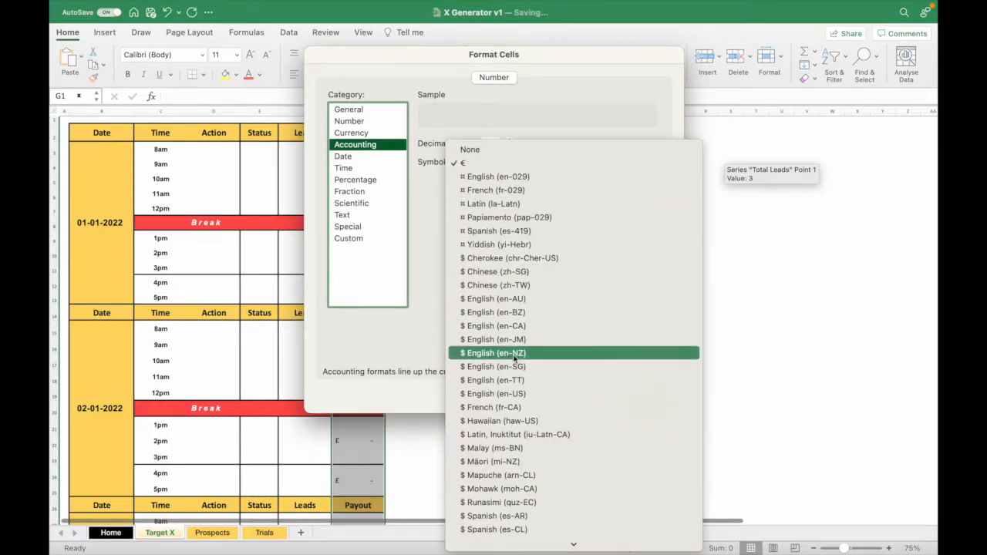
click(429, 348)
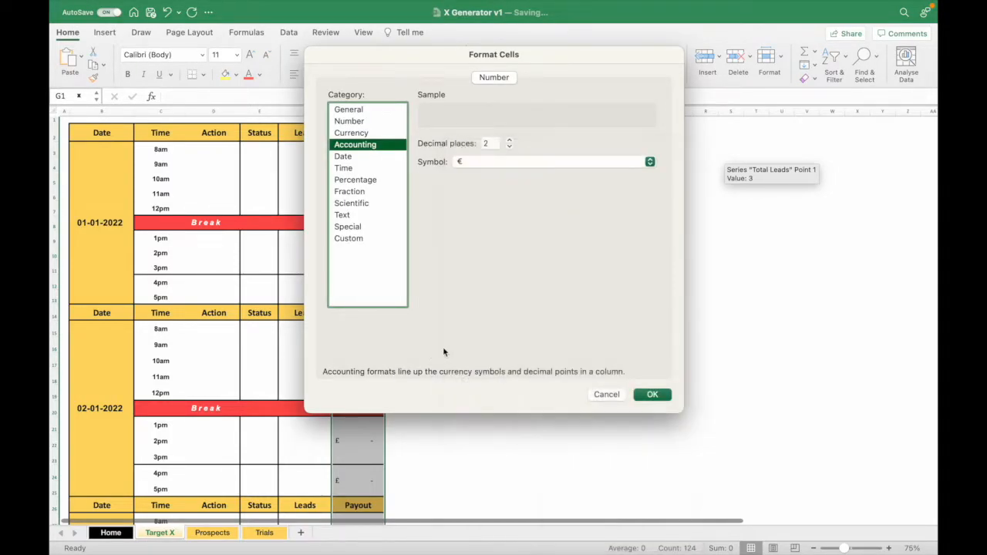
click(617, 394)
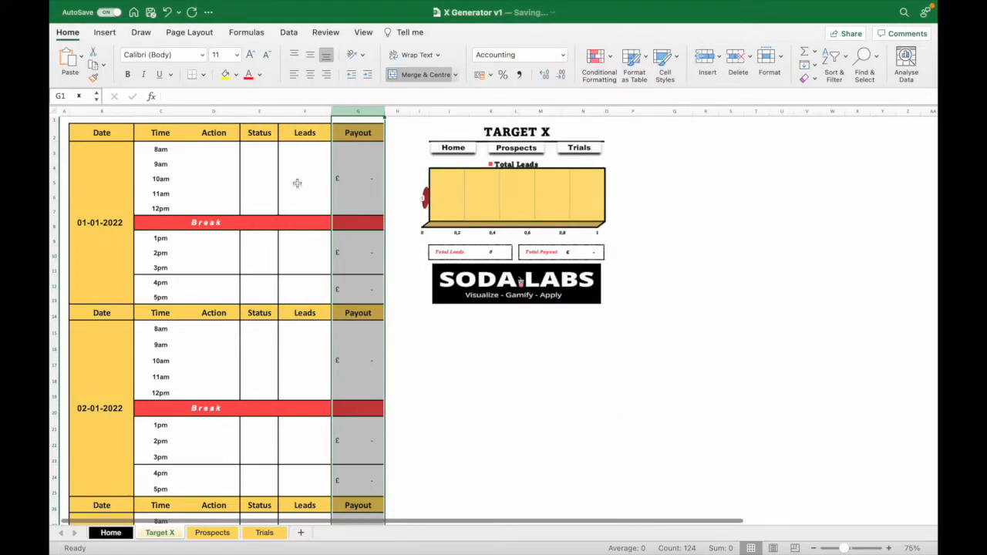
- Hide the row and column headings and the formula bar on the Target X sheet, and collapse the ribbon
click(267, 166)
click(352, 176)
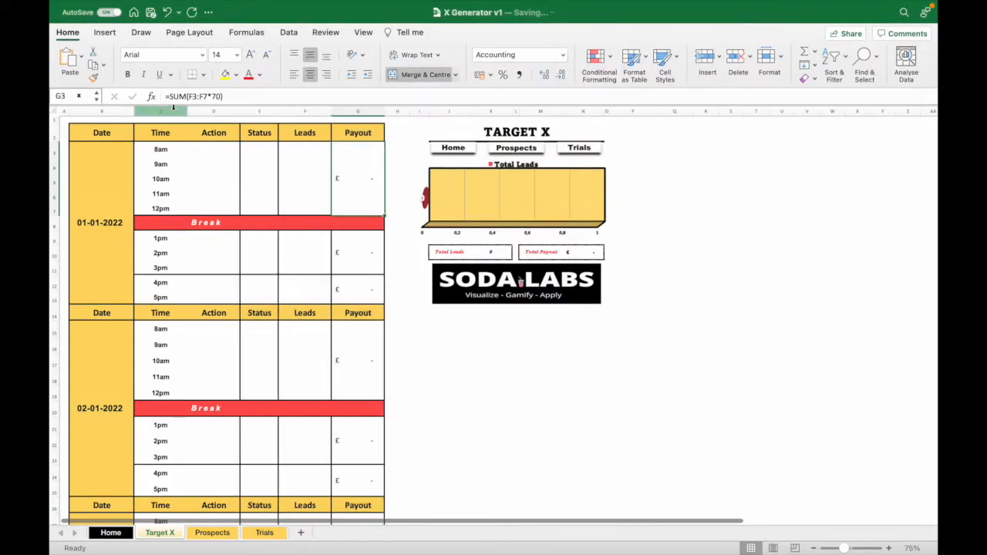
scroll(415, 280, up, 5)
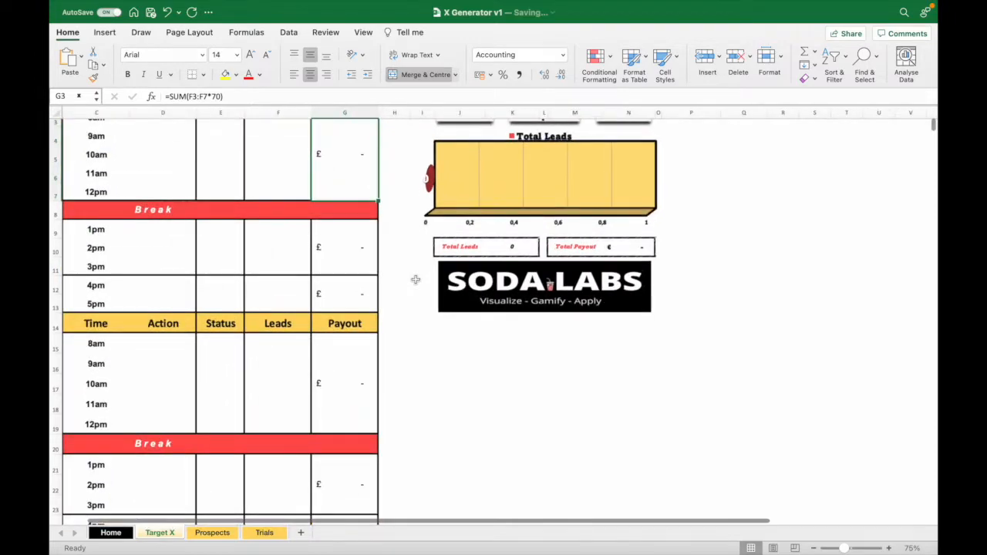
click(364, 32)
click(415, 77)
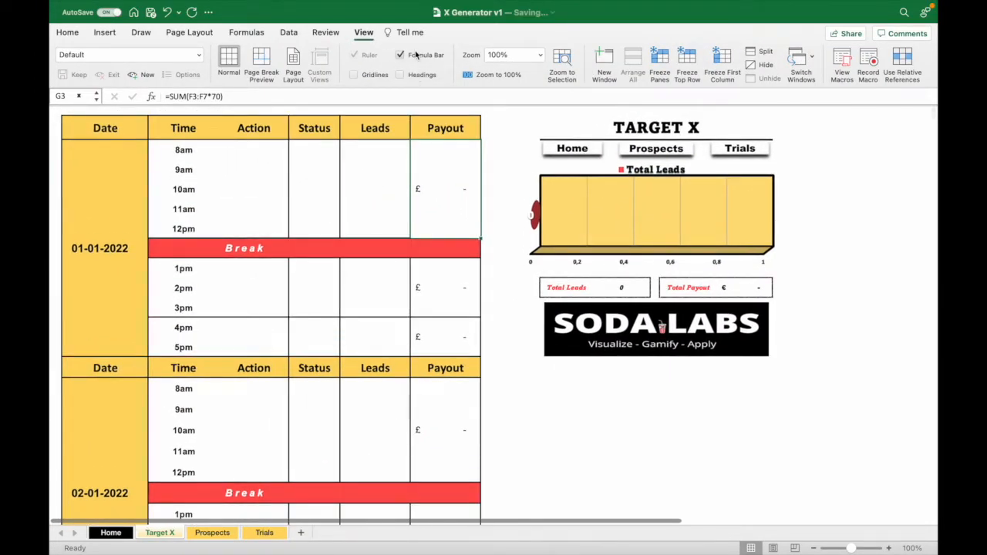
click(418, 56)
click(64, 34)
click(66, 34)
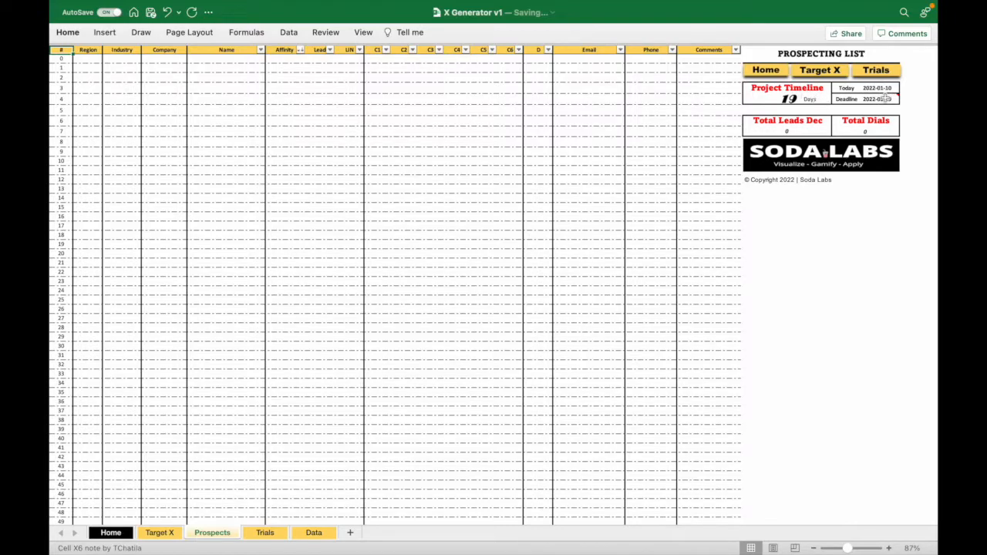
- Examine the Total Leads Dec and Total Dials counters on the Prospects sheet
click(812, 125)
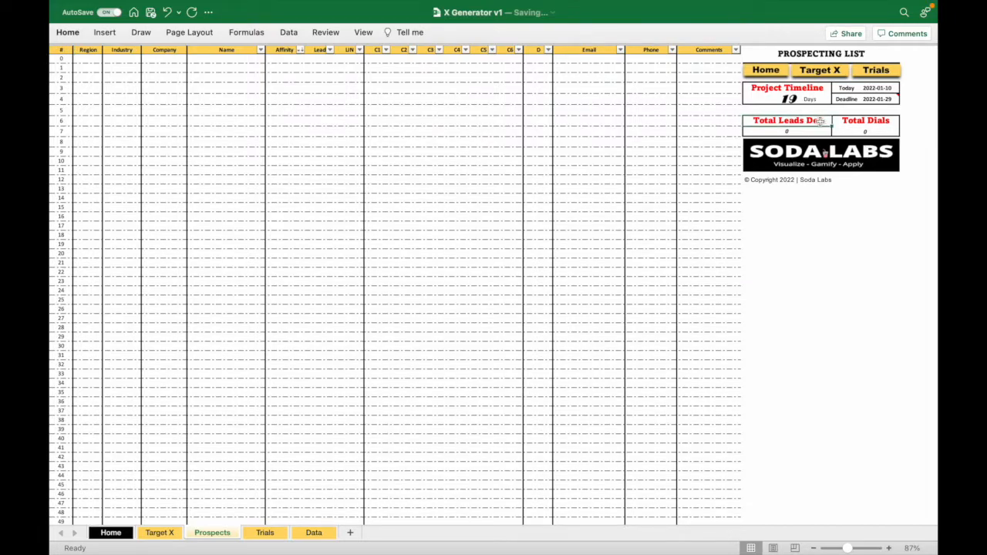
click(882, 130)
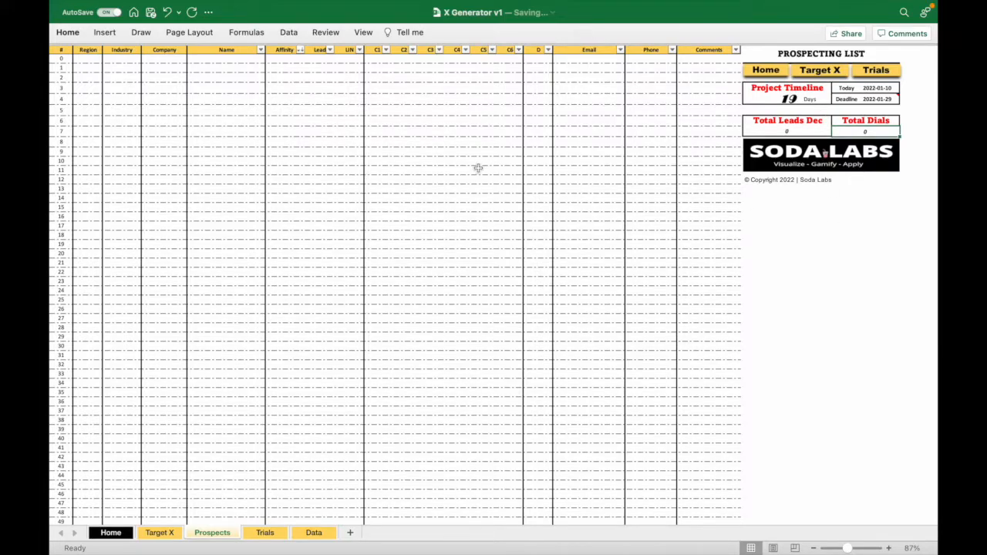
- Enter Uk as the region and Retail as the industry in row 0 of the Prospects list
scroll(174, 123, up, 5)
scroll(174, 123, up, 2)
scroll(174, 123, left, 2)
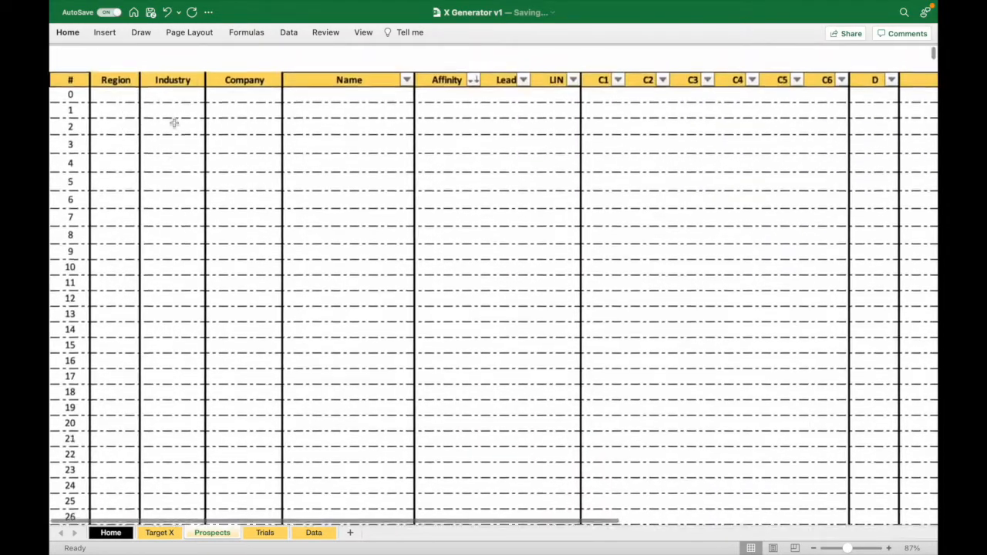
scroll(131, 88, up, 5)
click(111, 70)
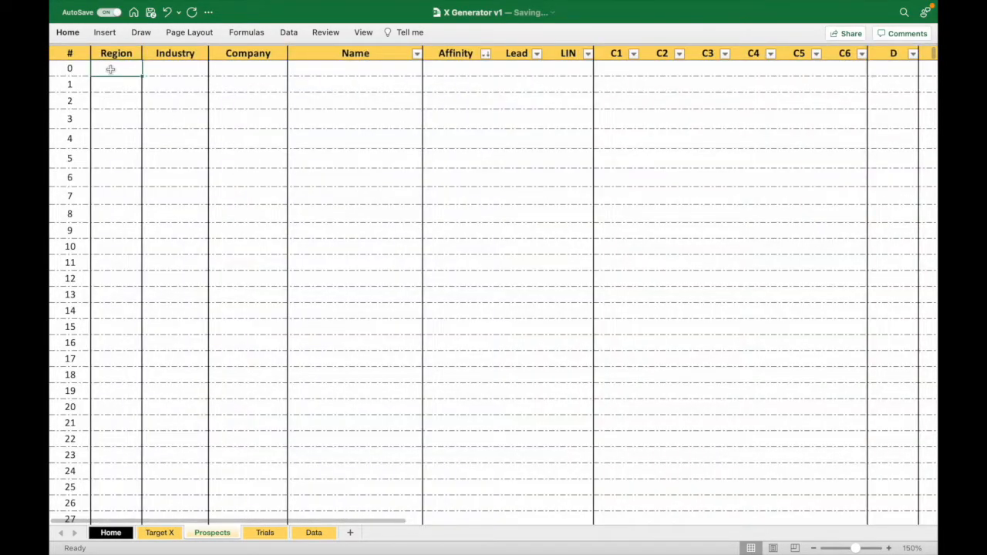
text(Uk)
key(Tab)
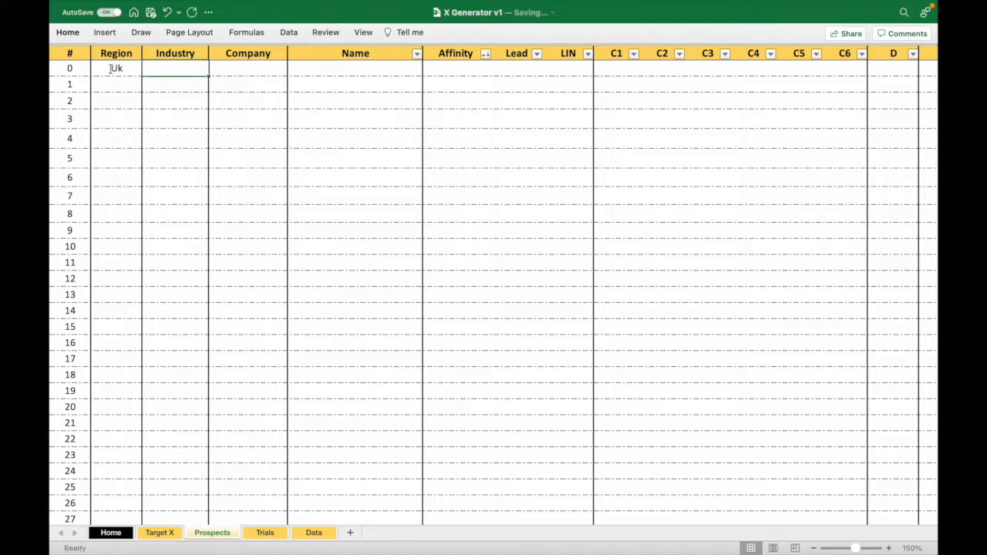
text(Retrail)
key(BackSpace)
key(BackSpace)
key(BackSpace)
text(ail)
key(Tab)
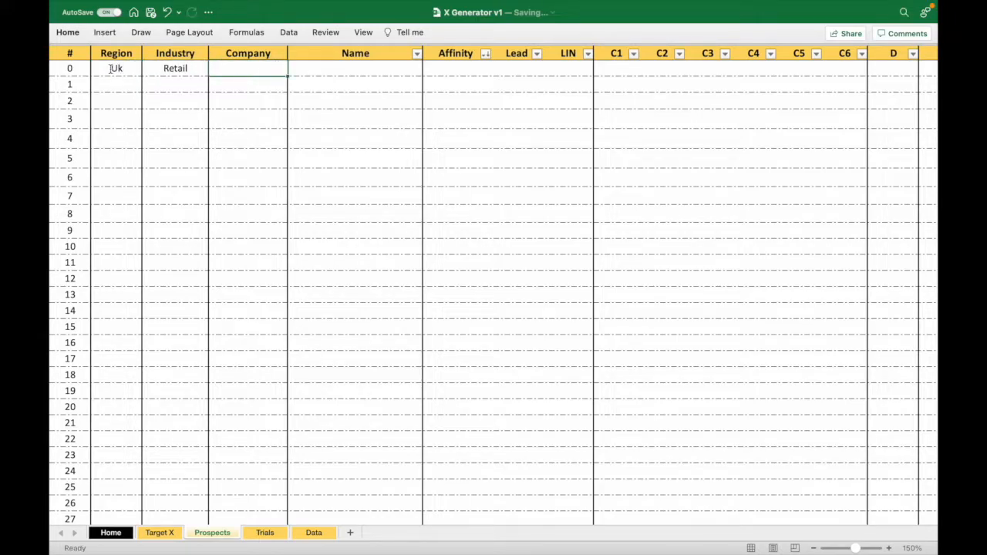
- Enter Club Soda as the company and Soda Labs as the name in row 0
text(Club Soda)
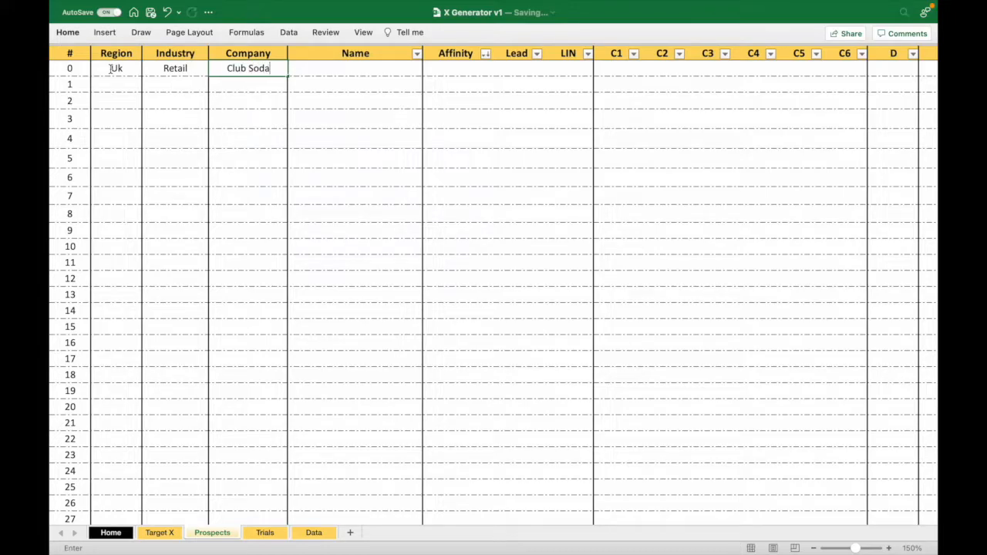
key(Tab)
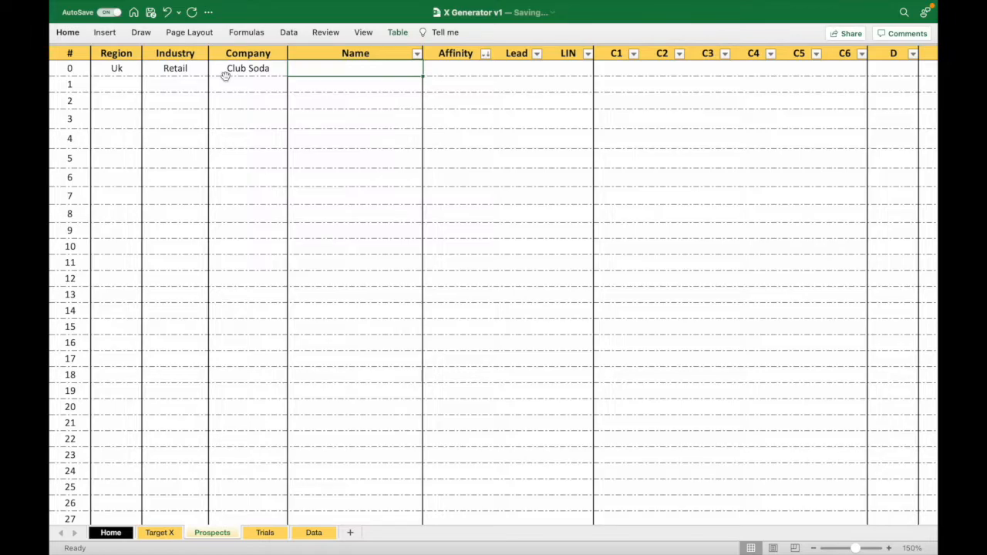
text(Soda Labs)
click(375, 166)
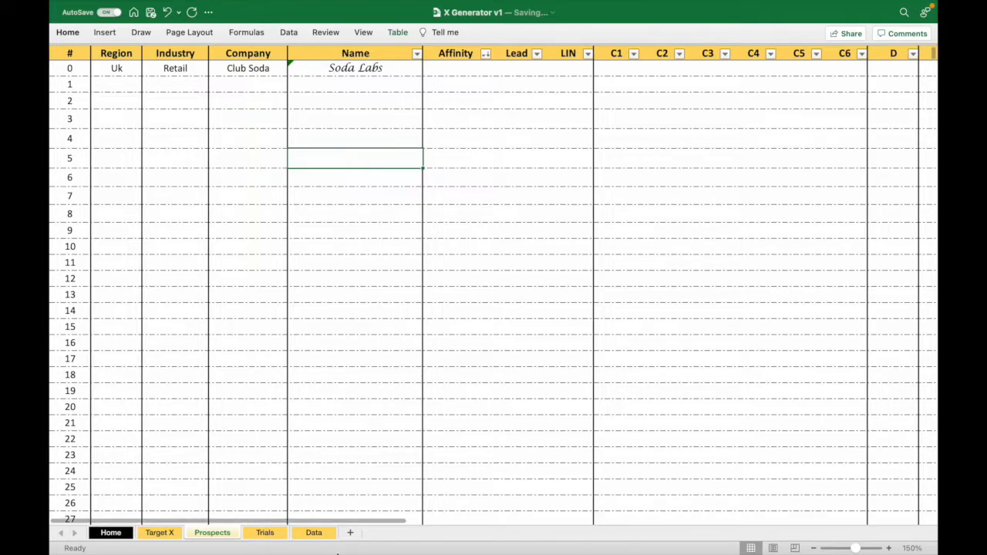
- Examine how the Data sheet splits names into first name and last name columns, comparing it with the Prospects sheet
click(312, 532)
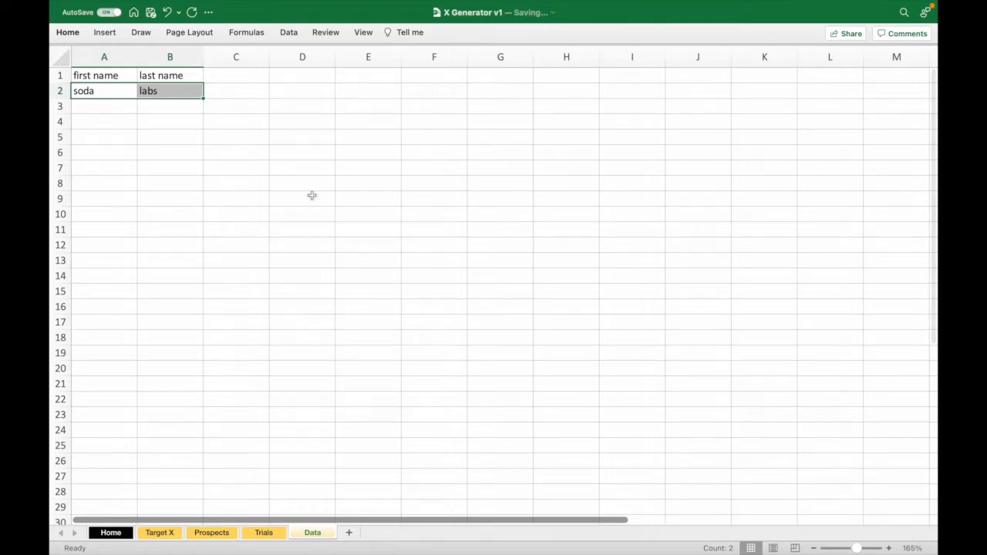
drag(108, 75, 501, 75)
click(447, 152)
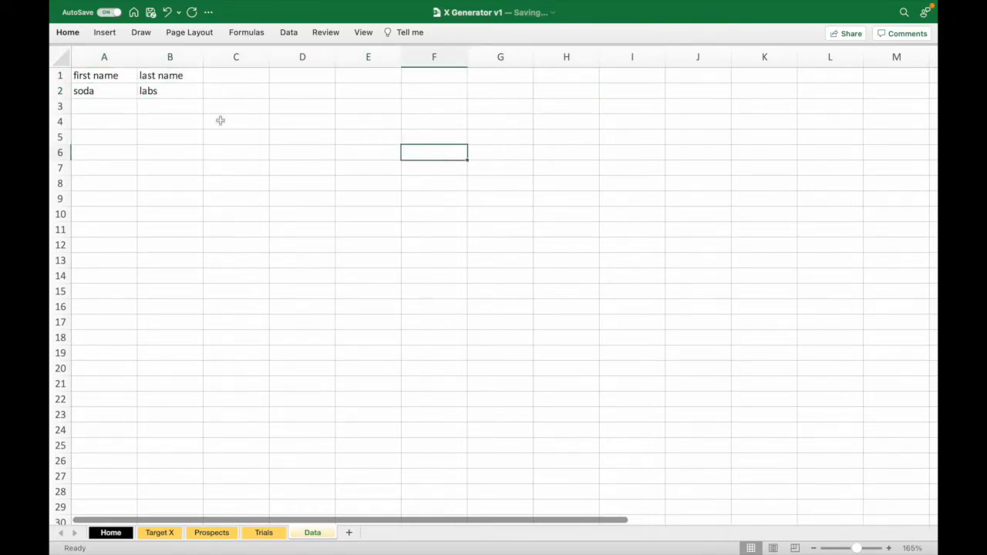
click(99, 78)
drag(136, 76, 169, 95)
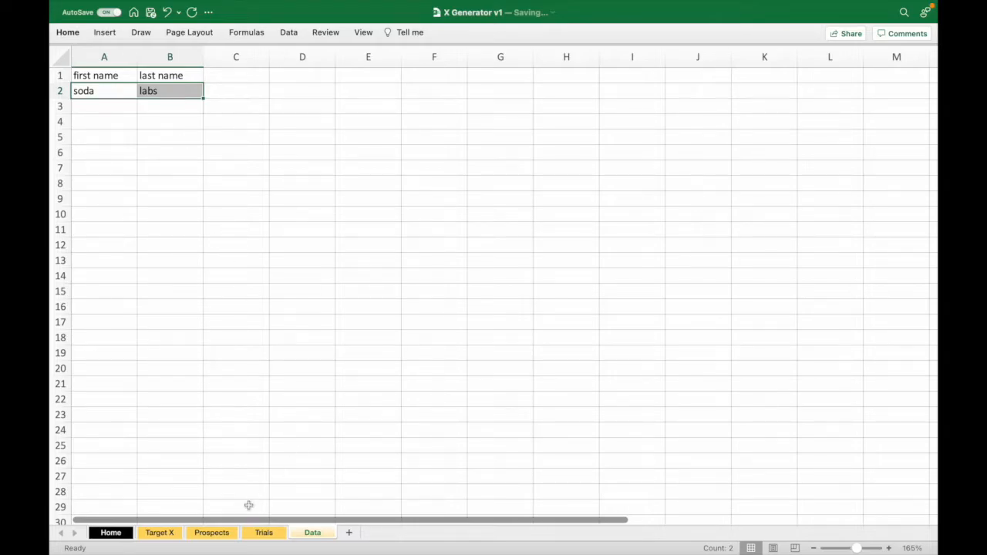
click(224, 532)
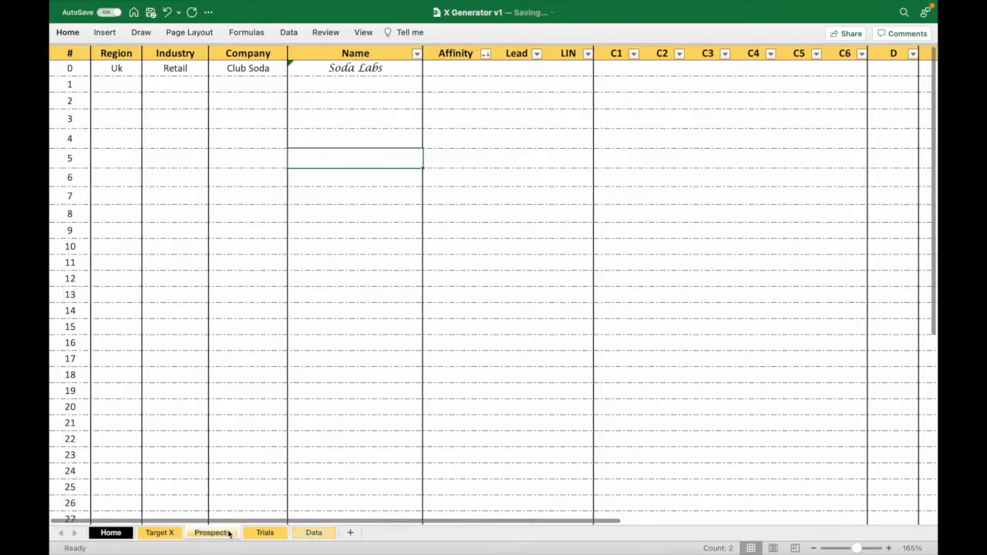
click(301, 532)
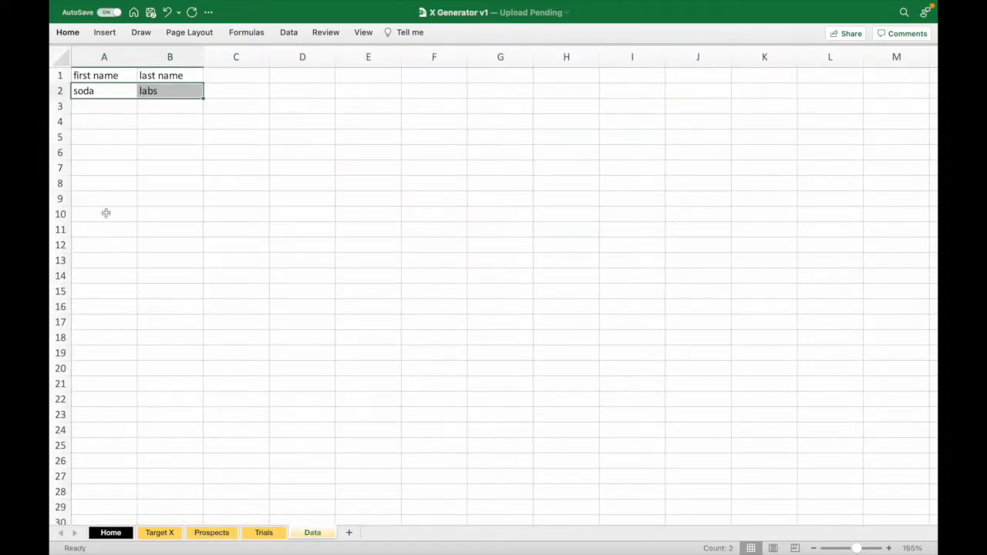
drag(89, 91, 168, 324)
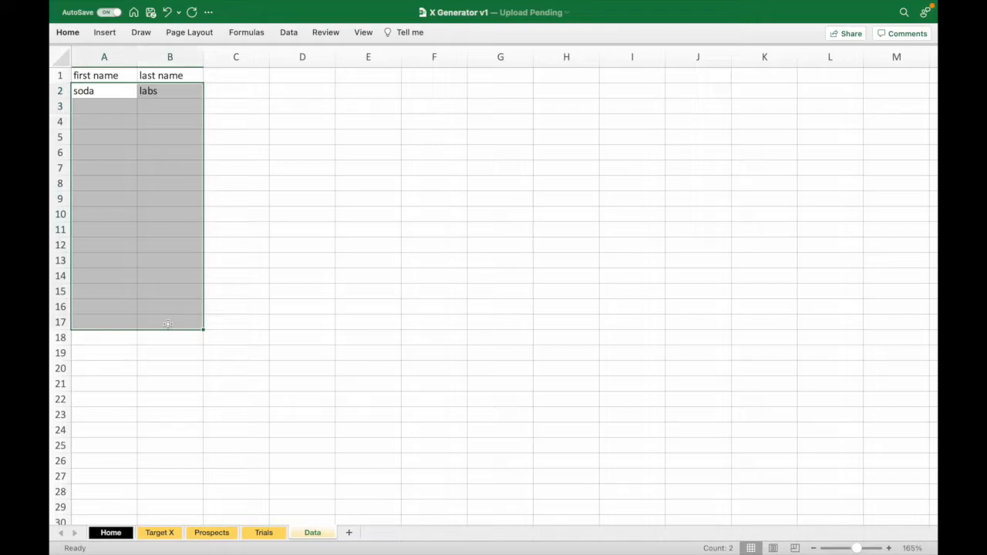
click(242, 229)
- Copy the first and last name cells A2:B2 on the Data sheet
click(97, 91)
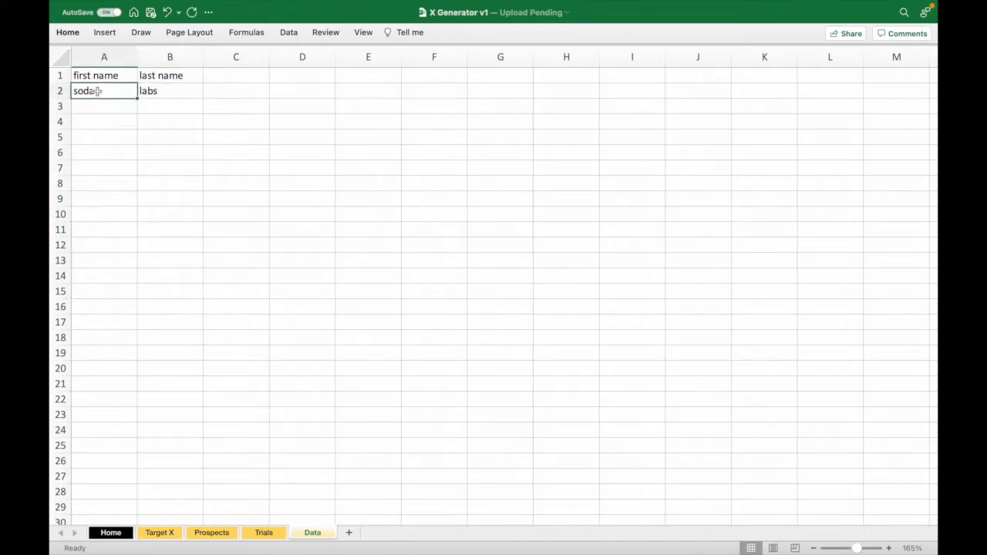
drag(102, 91, 154, 91)
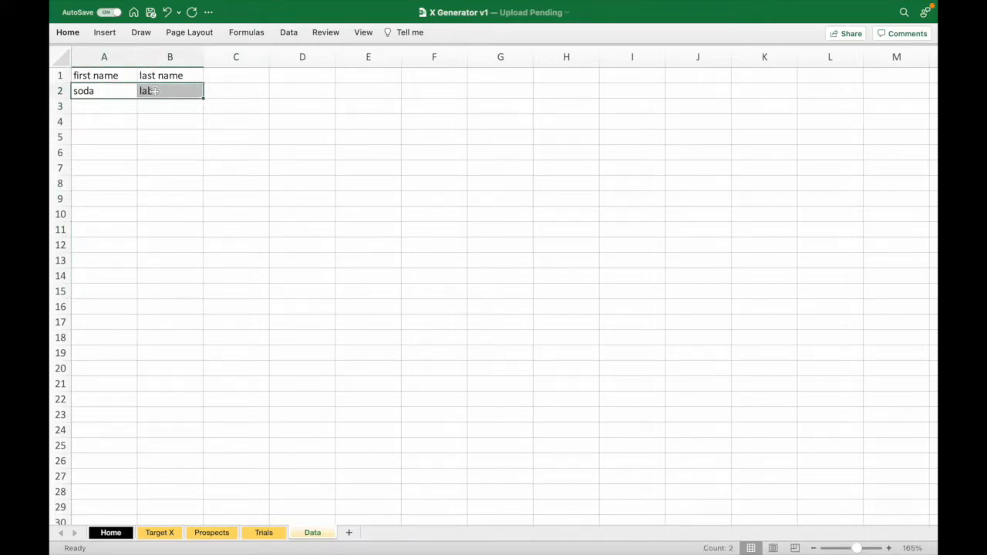
right_click(154, 91)
click(176, 109)
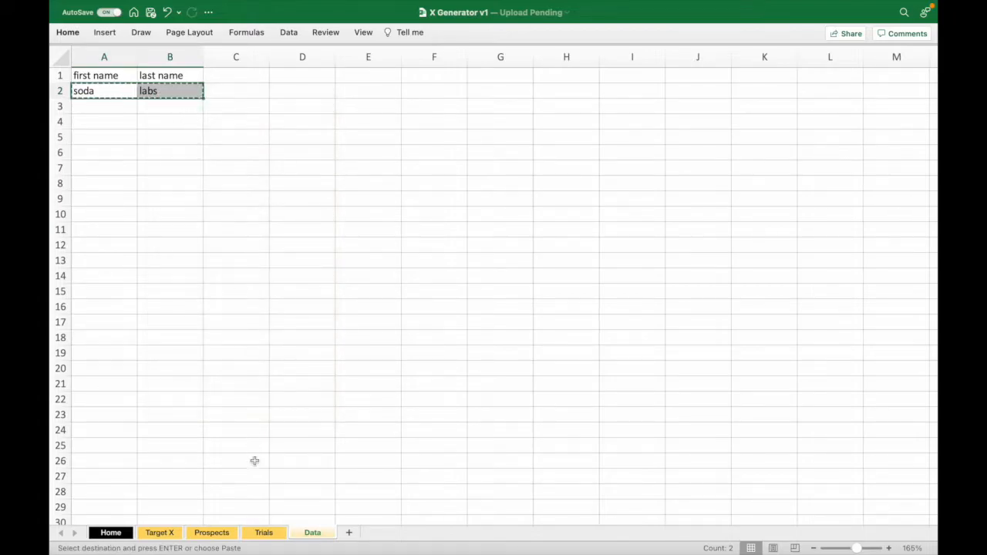
- Clear the name in row 0 of the Prospects sheet and select the empty cell Y2 beside the Prospecting List block
click(220, 532)
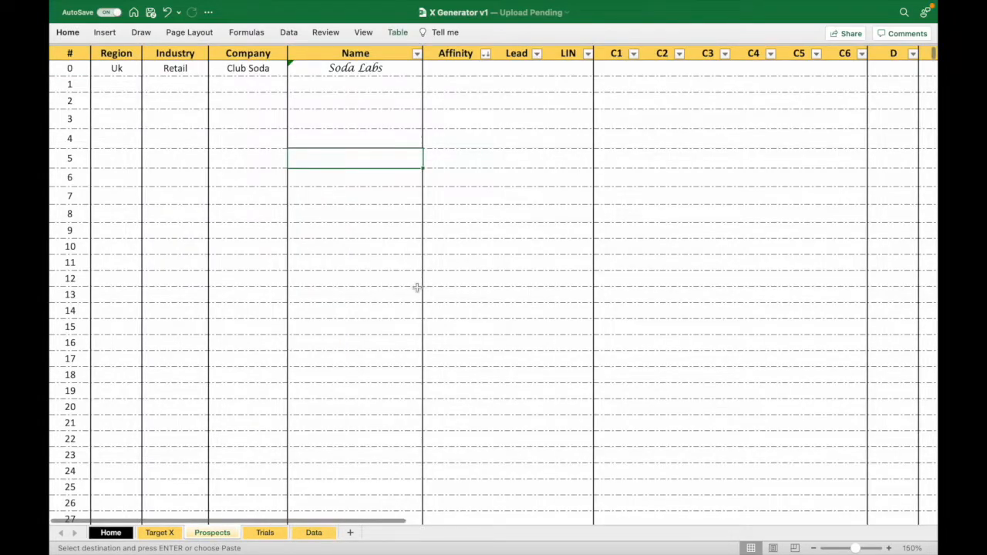
click(344, 68)
click(495, 68)
scroll(493, 69, right, 10)
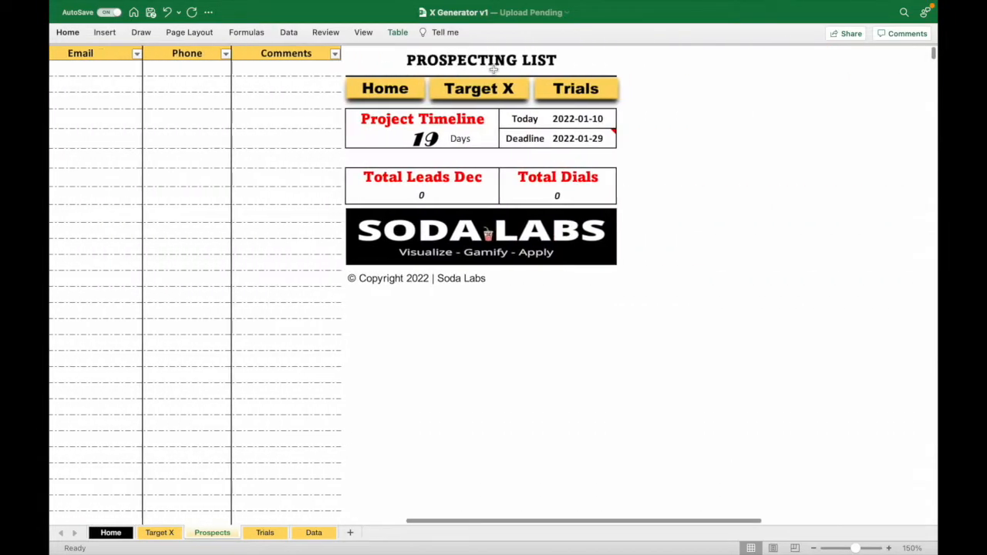
click(599, 68)
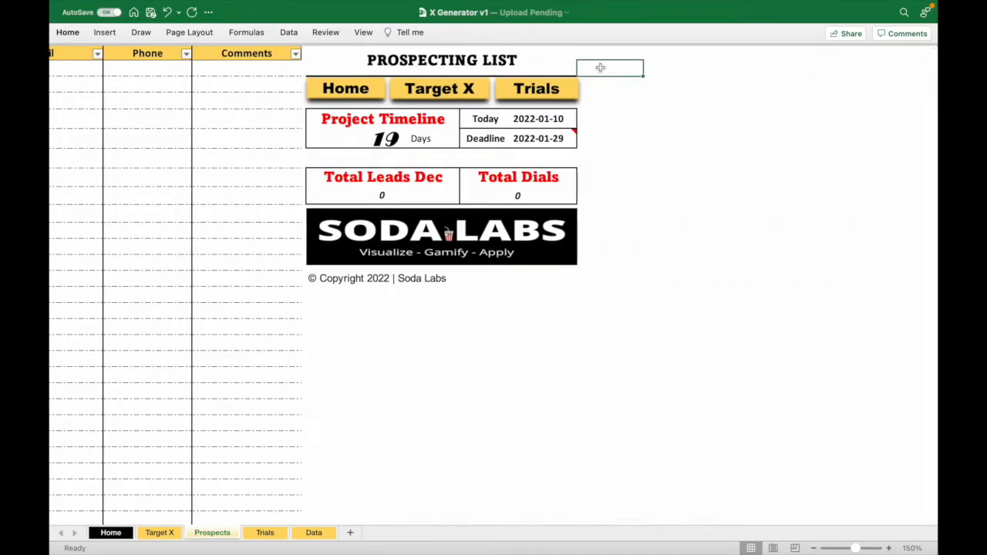
- Copy the first and last name cells A2:B2 from the Data sheet into Y2:Z2 of the Prospects sheet
click(266, 532)
click(312, 532)
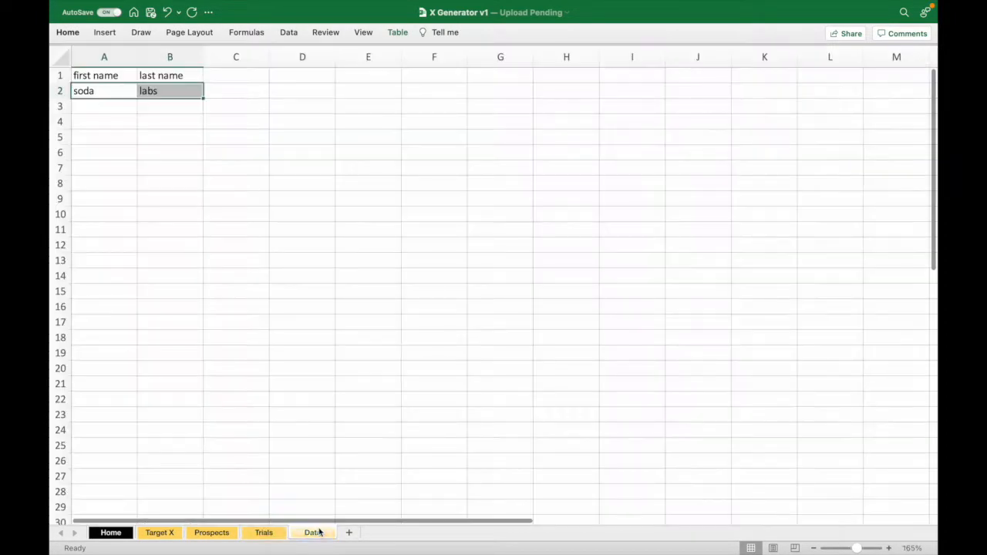
right_click(162, 97)
click(181, 114)
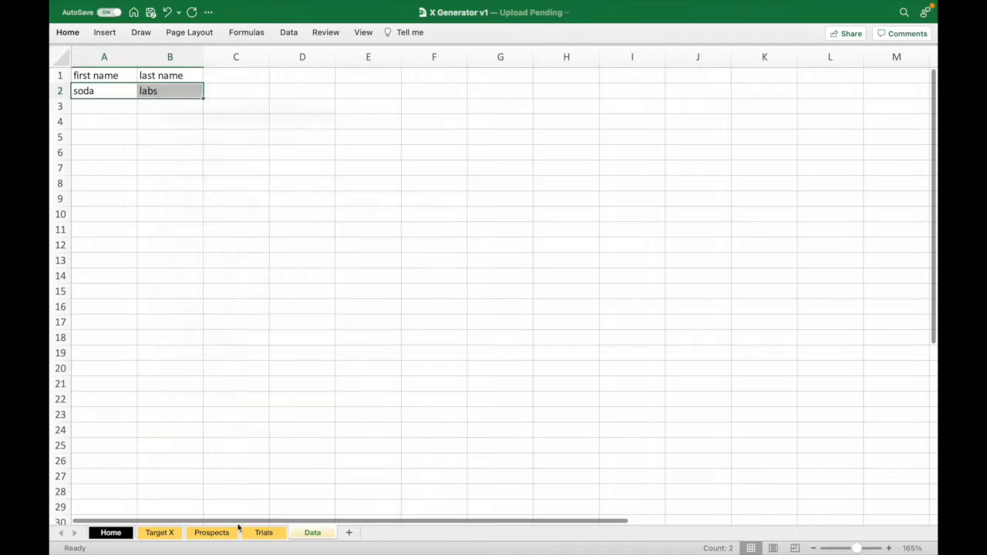
click(214, 531)
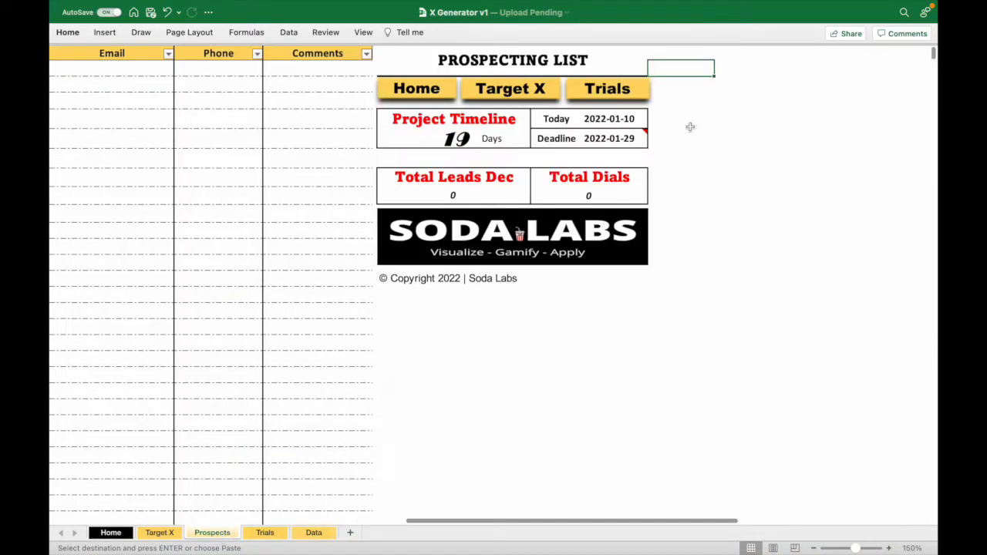
key(ctrl+v)
- Select name cell E2 on the Prospects sheet and show the formula bar and the row and column headings
scroll(701, 103, left, 15)
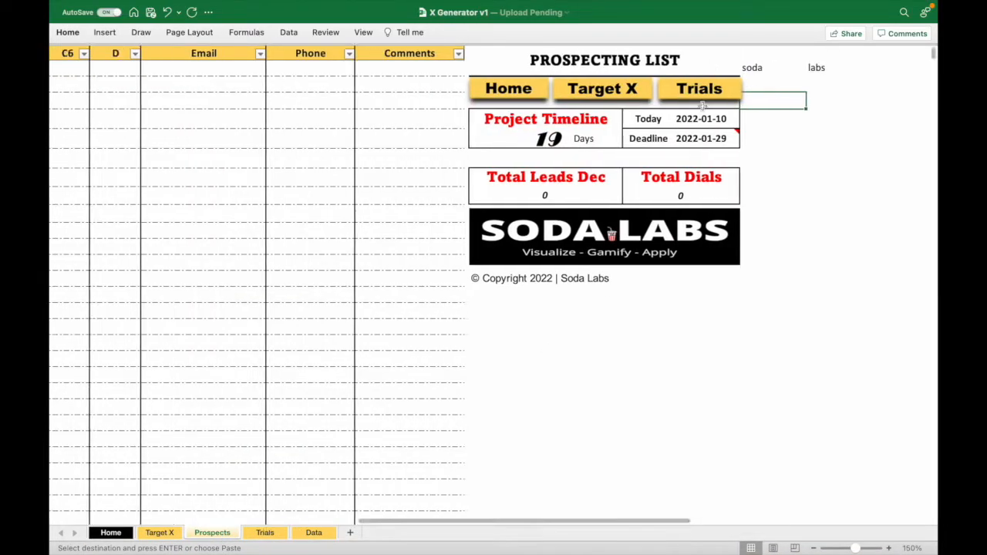
click(333, 68)
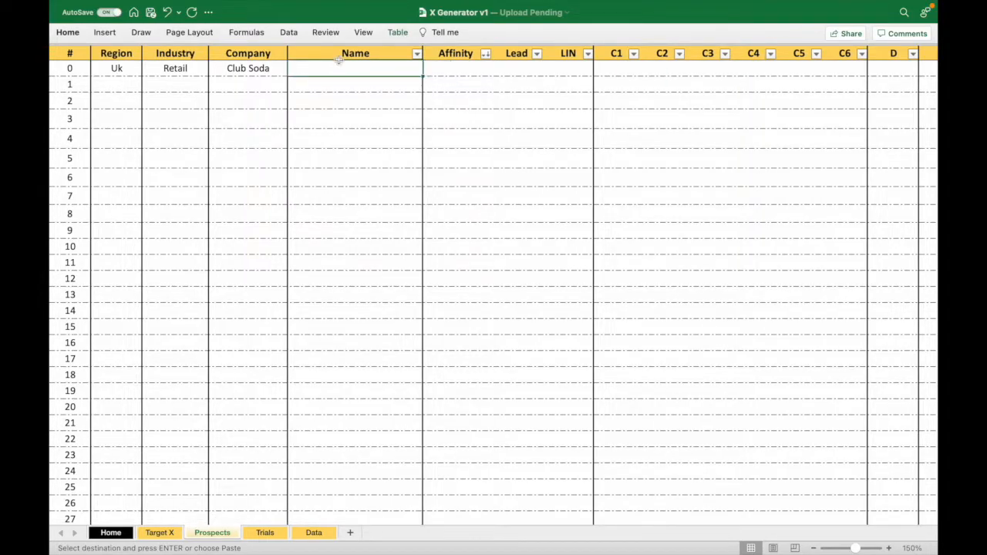
click(363, 34)
click(413, 57)
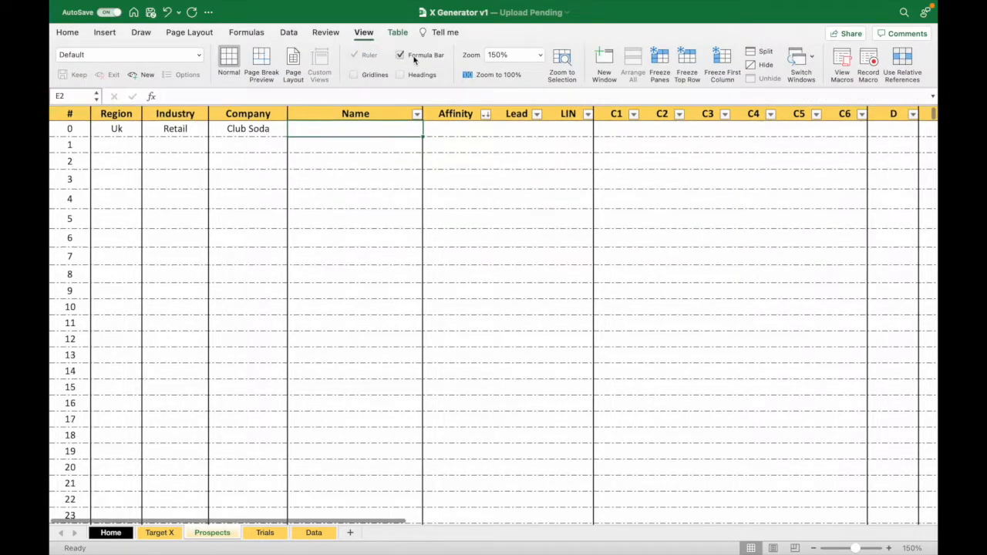
click(420, 73)
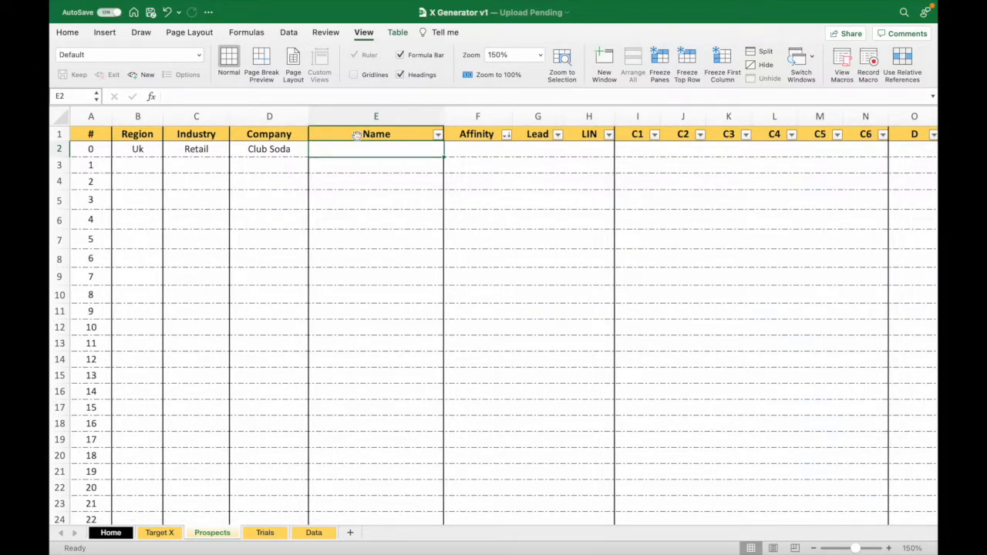
- Enter the formula =CONCAT(Y2:Z2) in E2 to join the first and last name
text(=concat)
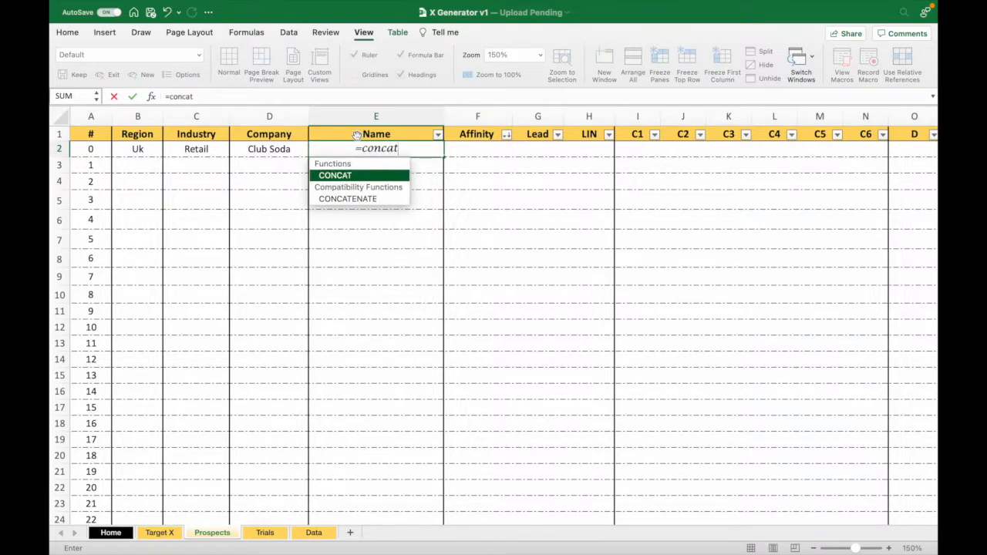
double_click(357, 175)
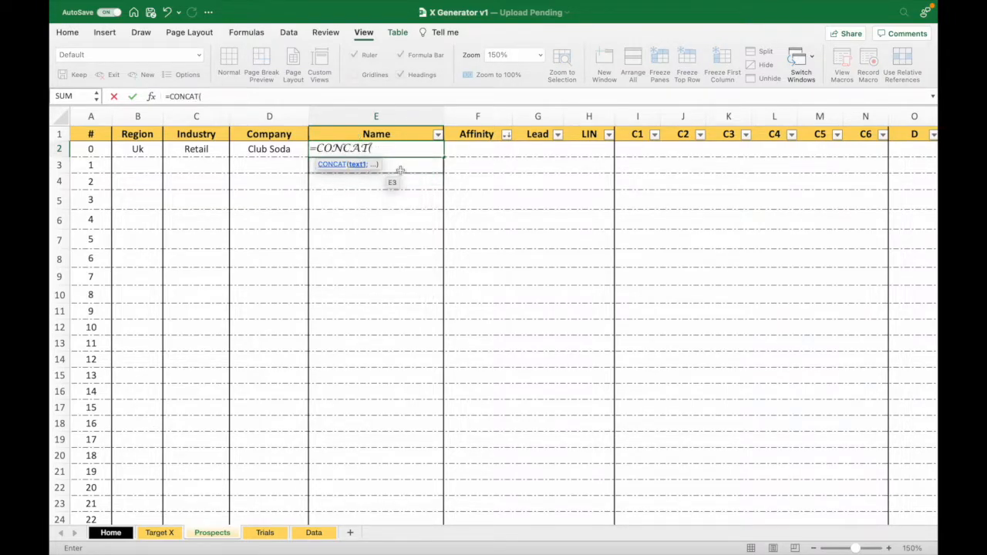
scroll(388, 180, right, 10)
drag(631, 142, 690, 148)
scroll(676, 145, left, 8)
scroll(676, 145, left, 8)
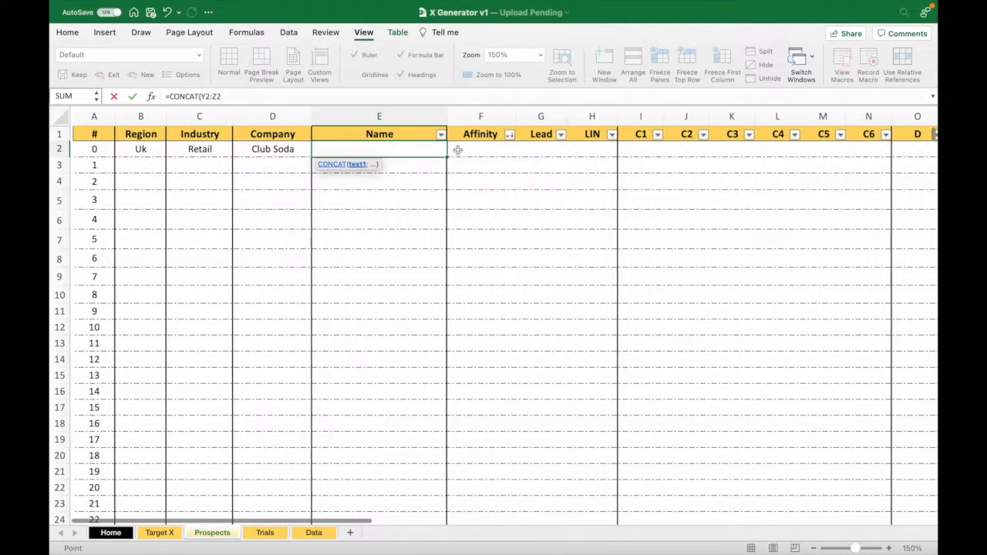
text())
key(Return)
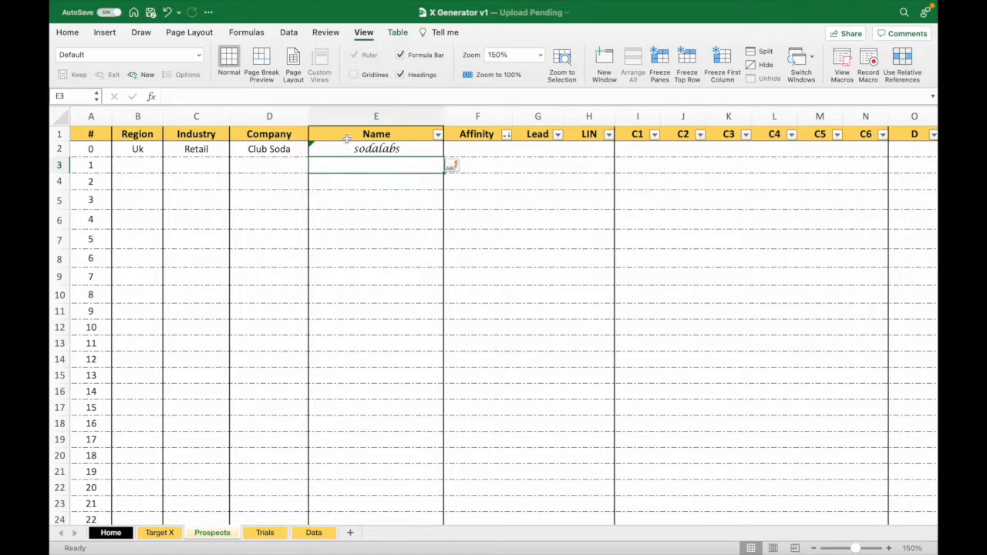
- Change the formula in E2 to =CONCAT(Y2;" ";Z2) so a space separates the first and last name
click(357, 151)
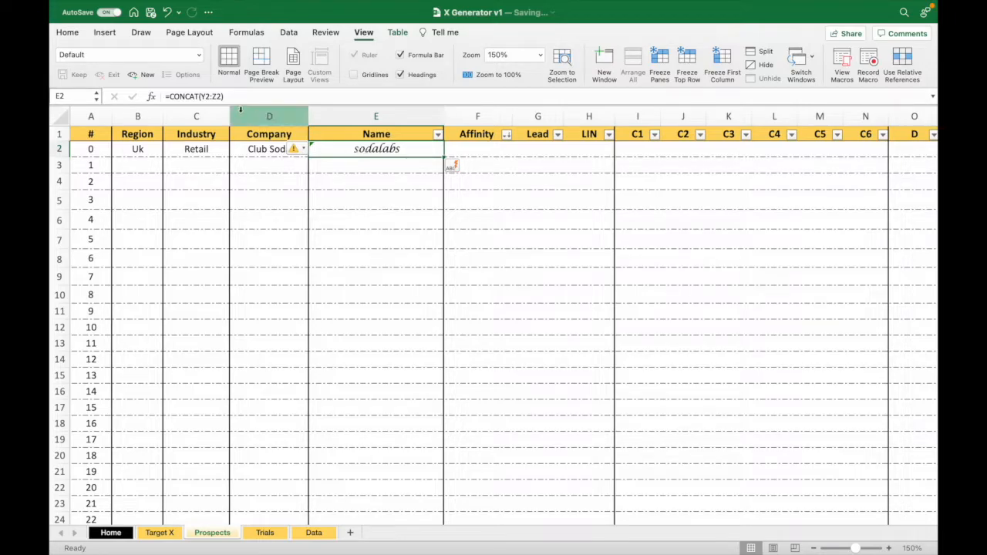
click(205, 96)
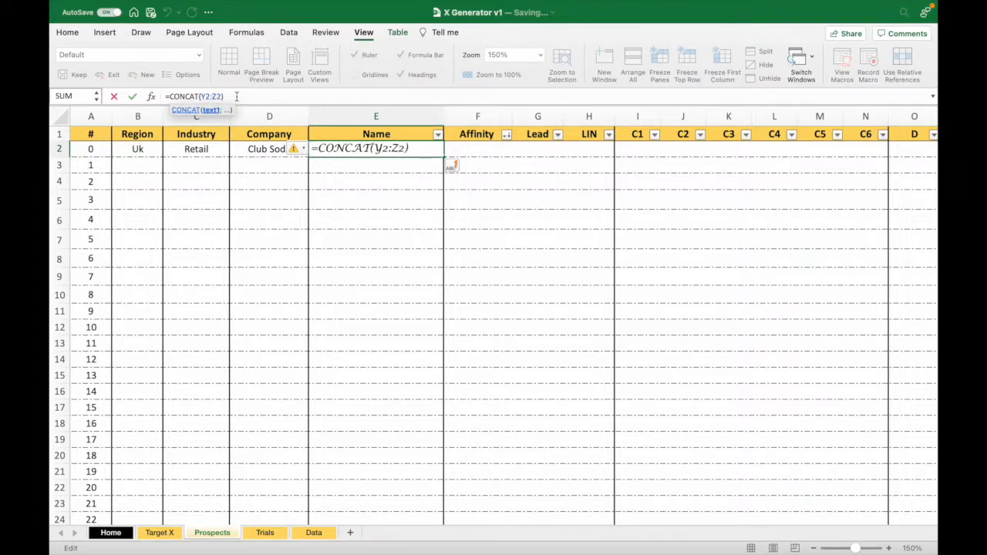
key(BackSpace)
text(;" ")
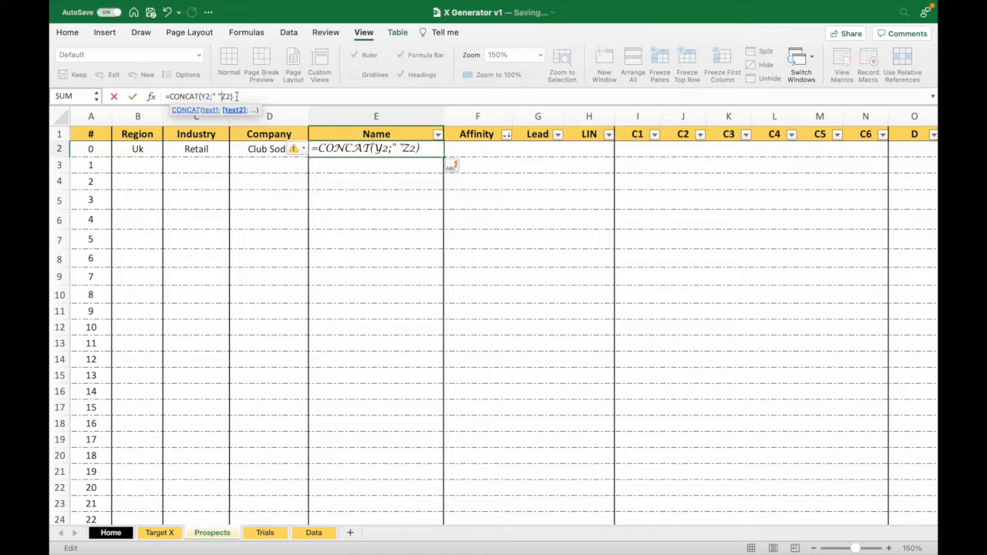
text(;)
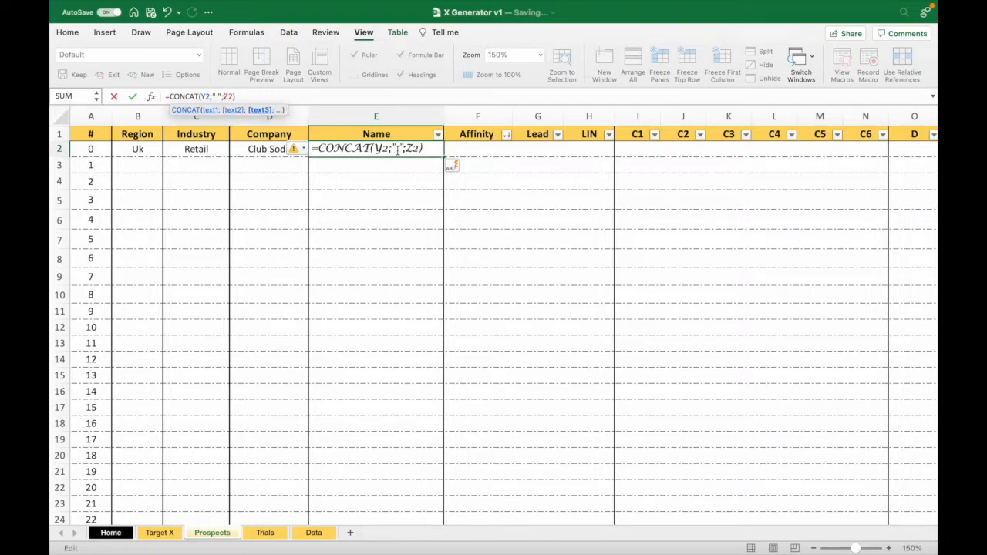
key(Return)
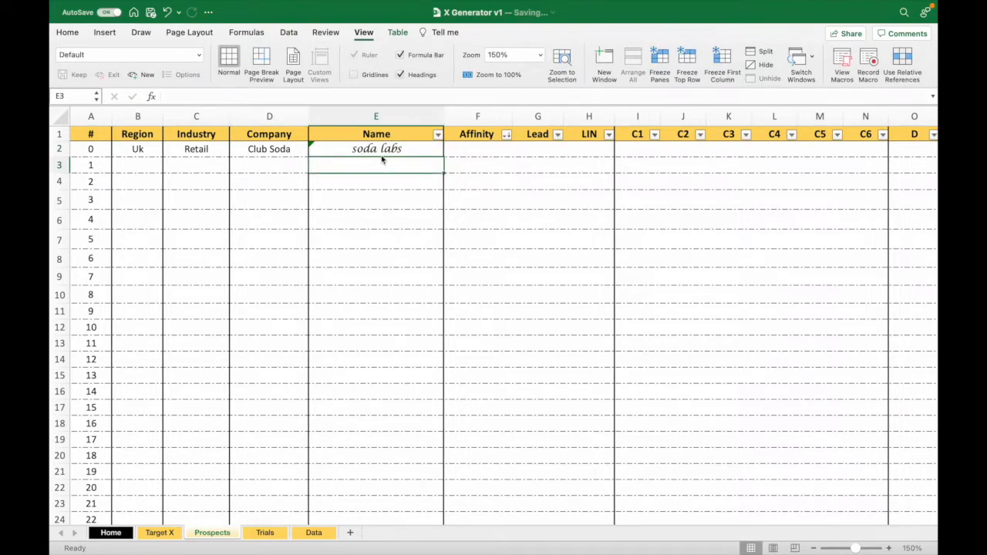
- Enter Mr in Y3 and Soda in Z3 as a second first and last name pair on the Prospects sheet
scroll(381, 160, right, 10)
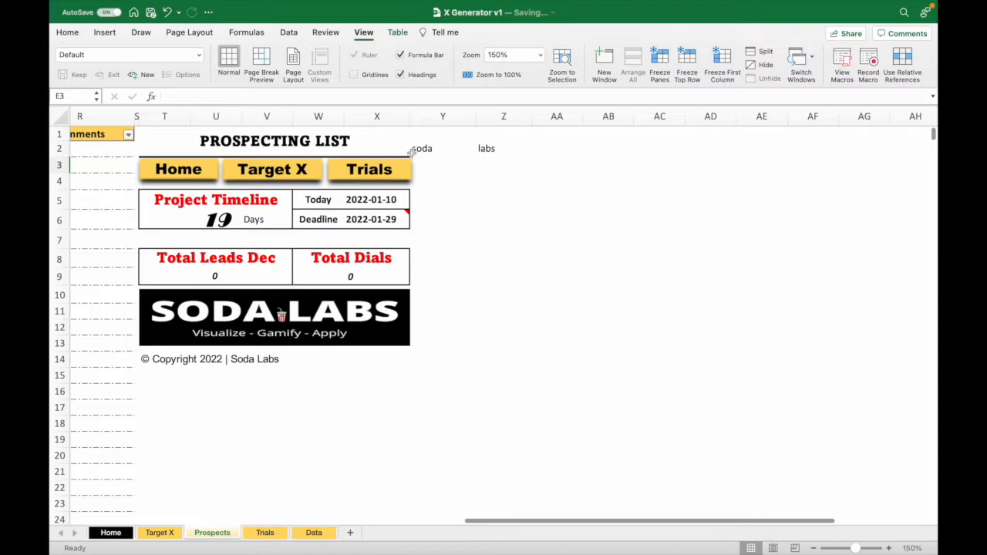
click(432, 162)
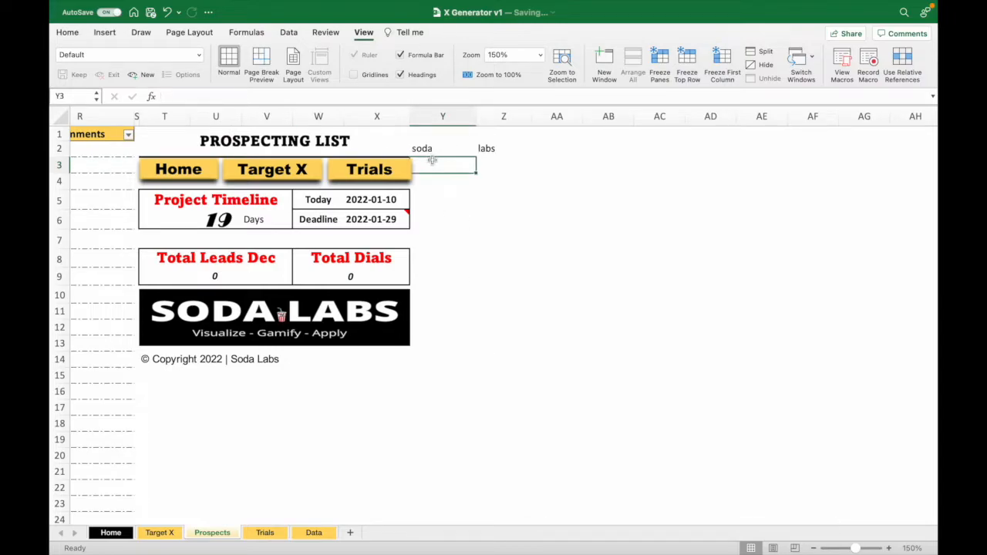
text(Mr)
key(Tab)
text(Soda)
click(510, 235)
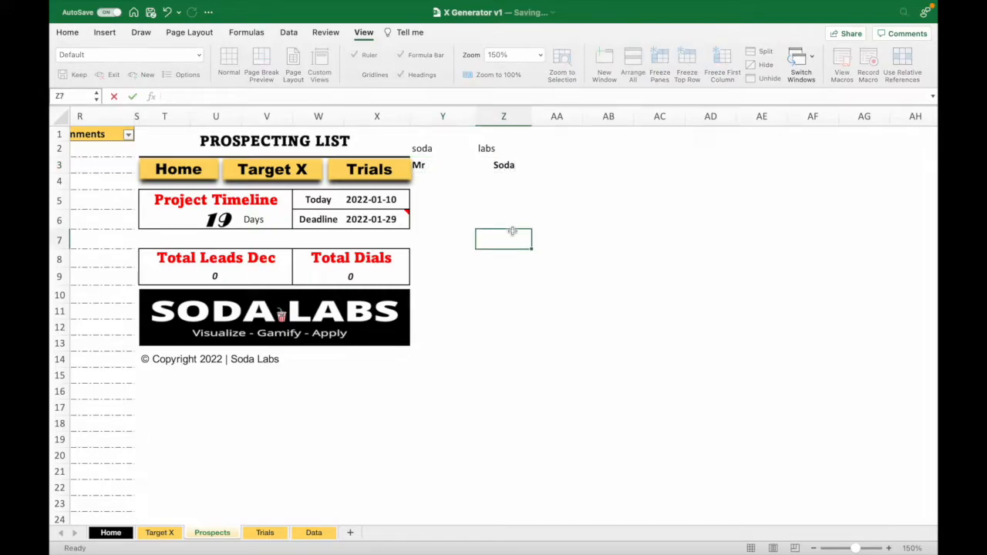
- Fill the CONCAT formula from E2 down to E3 in the Name column
scroll(455, 224, left, 10)
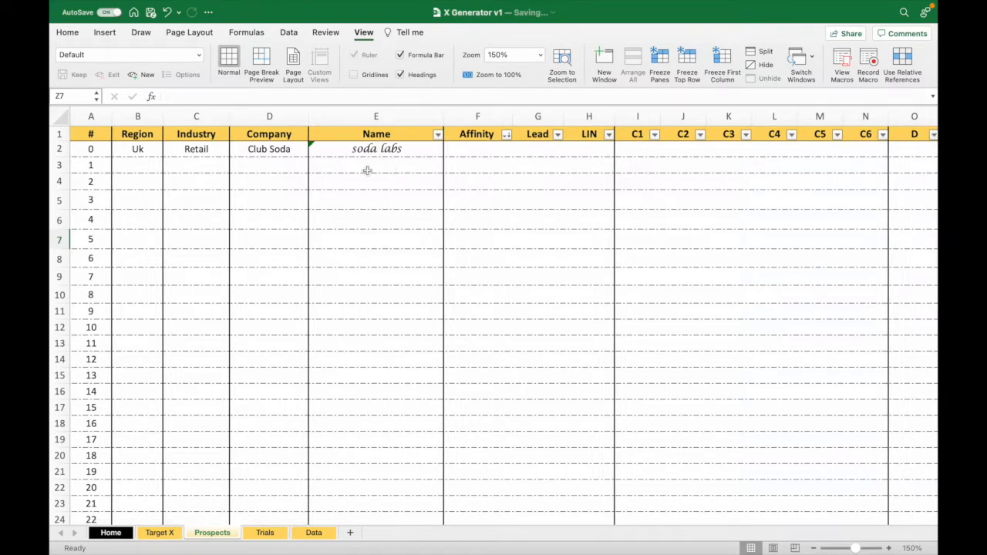
click(373, 169)
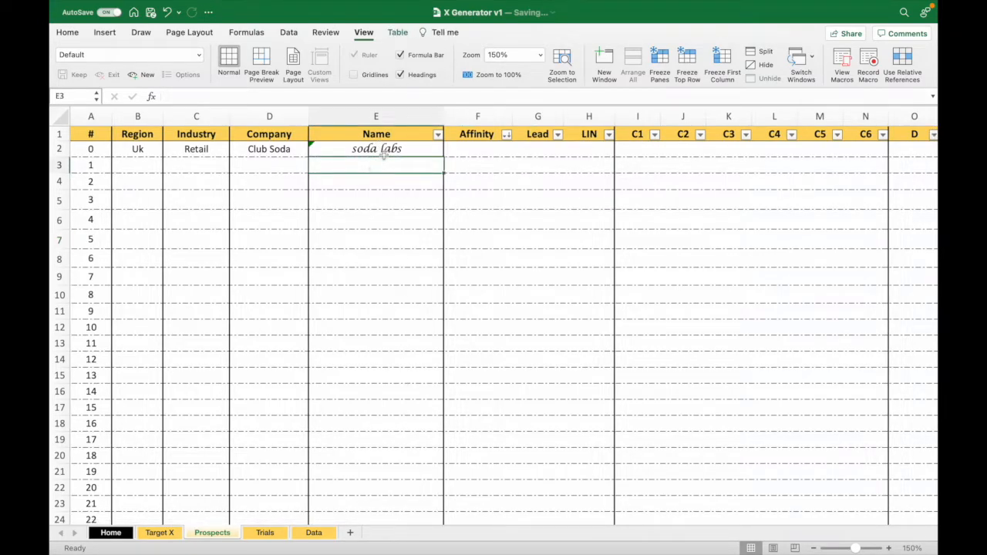
click(386, 151)
drag(443, 158, 445, 172)
click(493, 169)
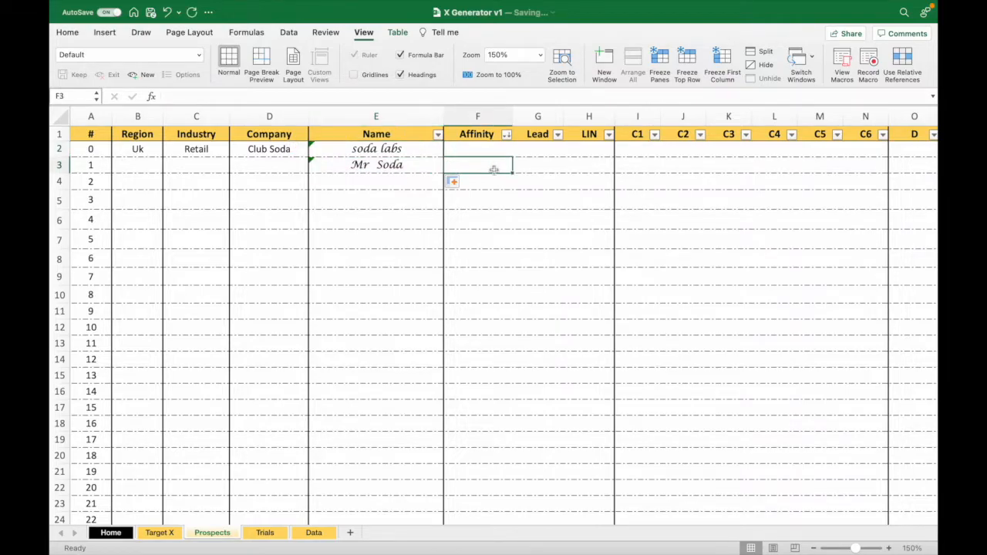
- Set the font colour of columns Y and Z to white to hide the imported first and last names
scroll(493, 168, right, 10)
scroll(683, 156, left, 10)
scroll(330, 205, down, 5)
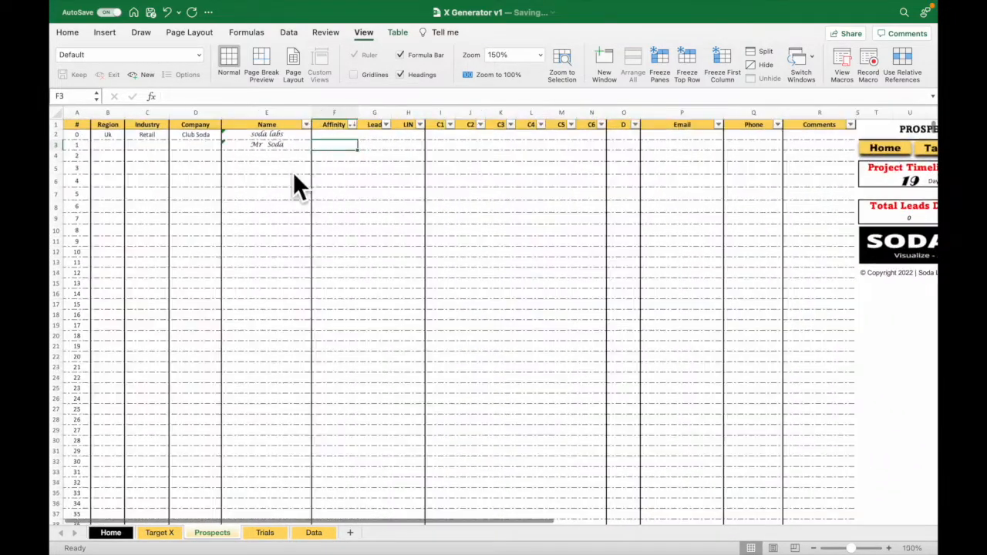
scroll(342, 161, up, 5)
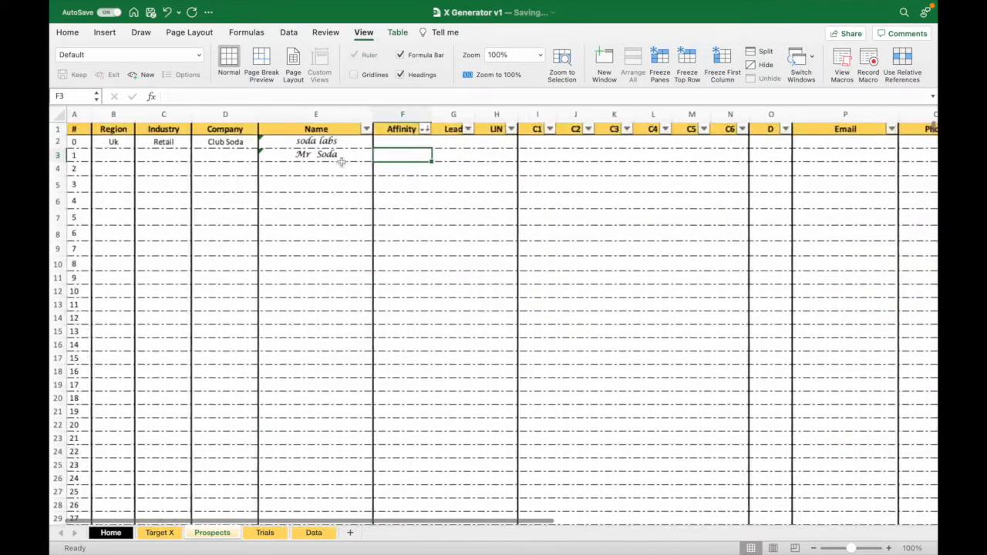
scroll(355, 169, right, 6)
scroll(356, 171, up, 2)
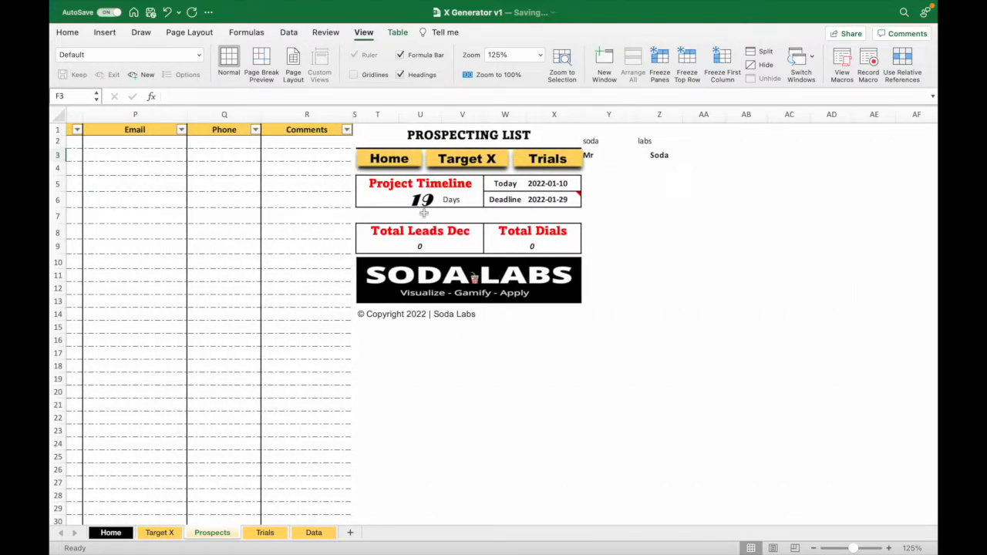
scroll(455, 201, left, 4)
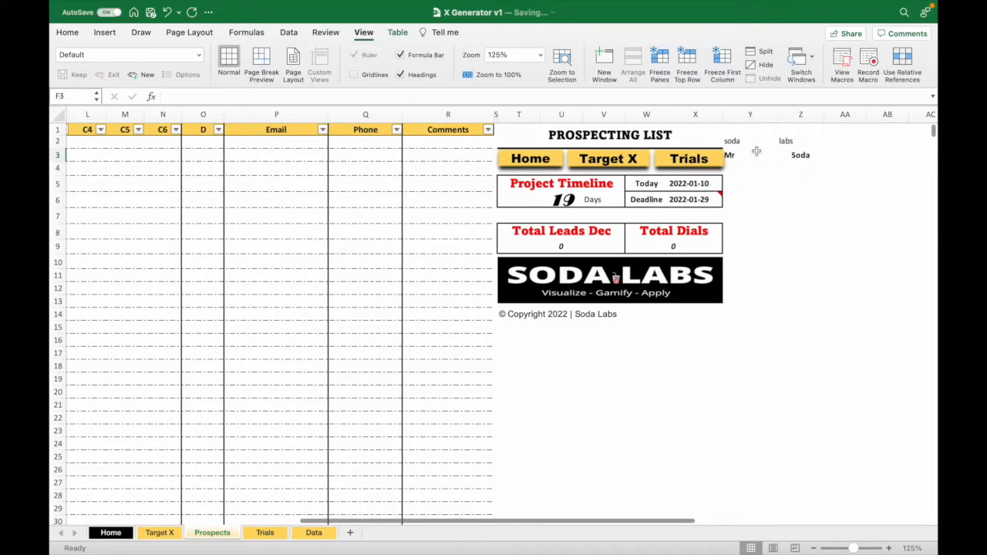
click(738, 117)
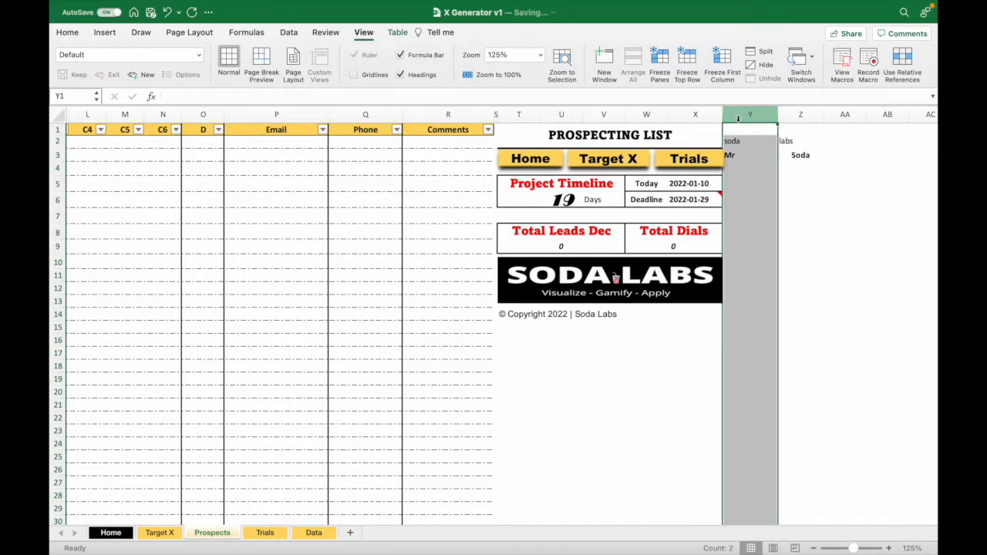
drag(738, 117, 800, 116)
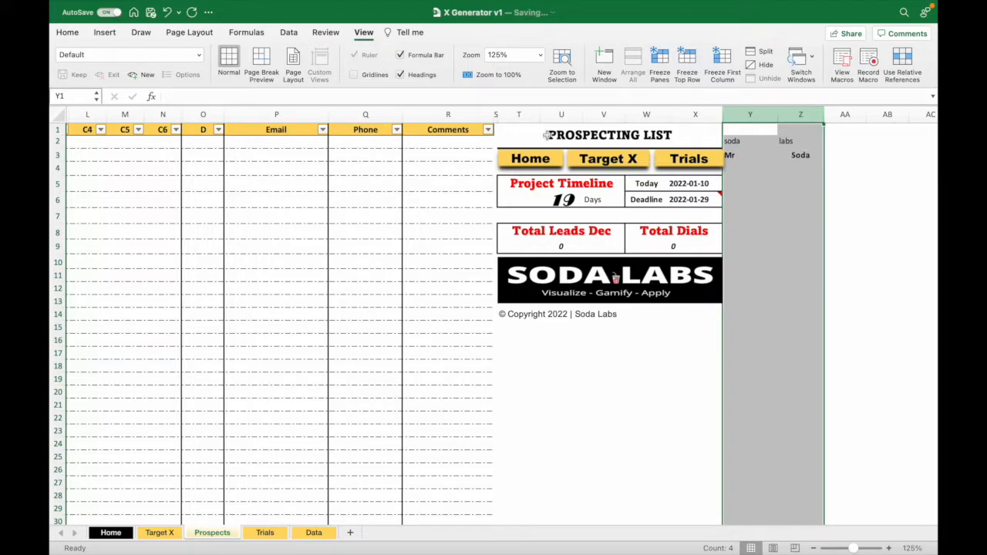
click(68, 33)
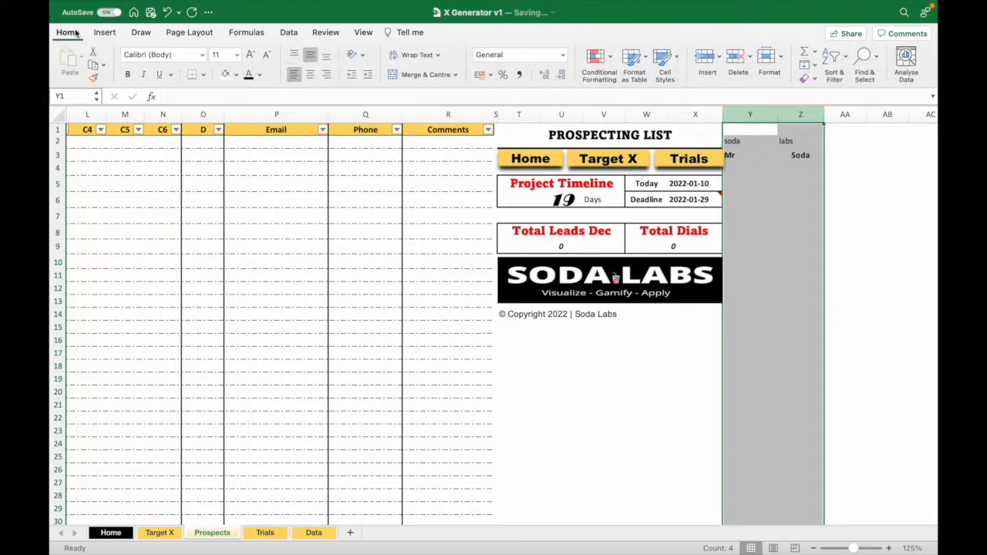
click(259, 75)
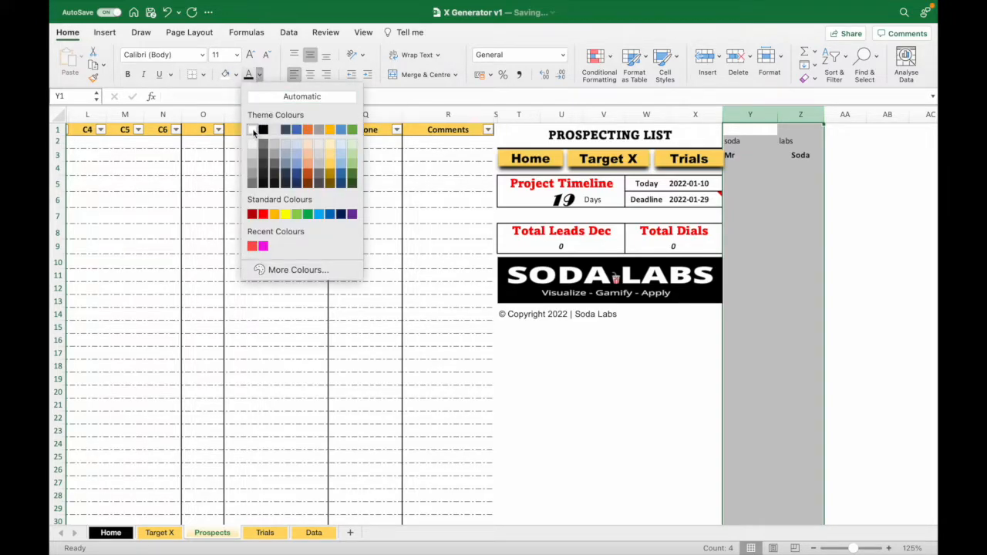
click(254, 131)
click(855, 200)
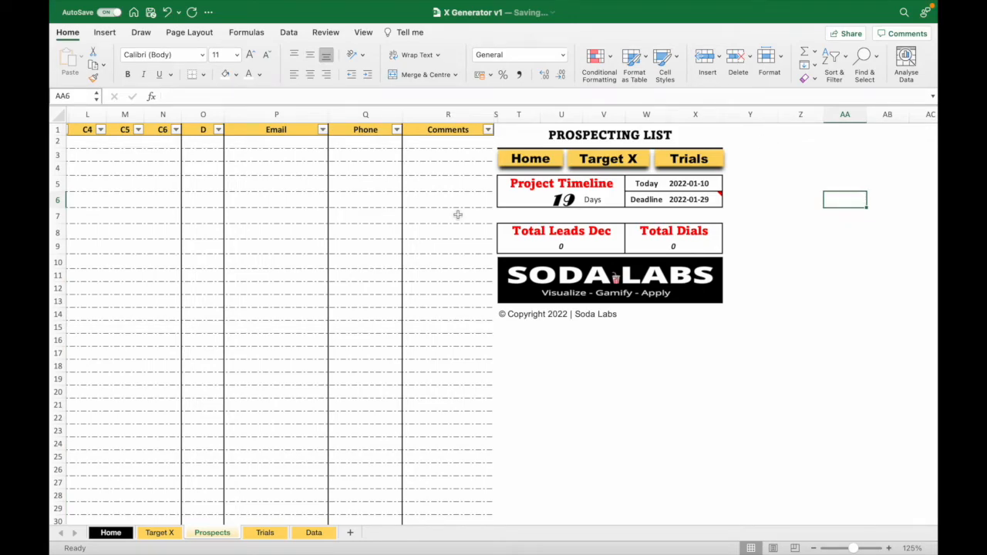
- Clear the joined name formula from cell E3
scroll(457, 215, left, 10)
click(313, 154)
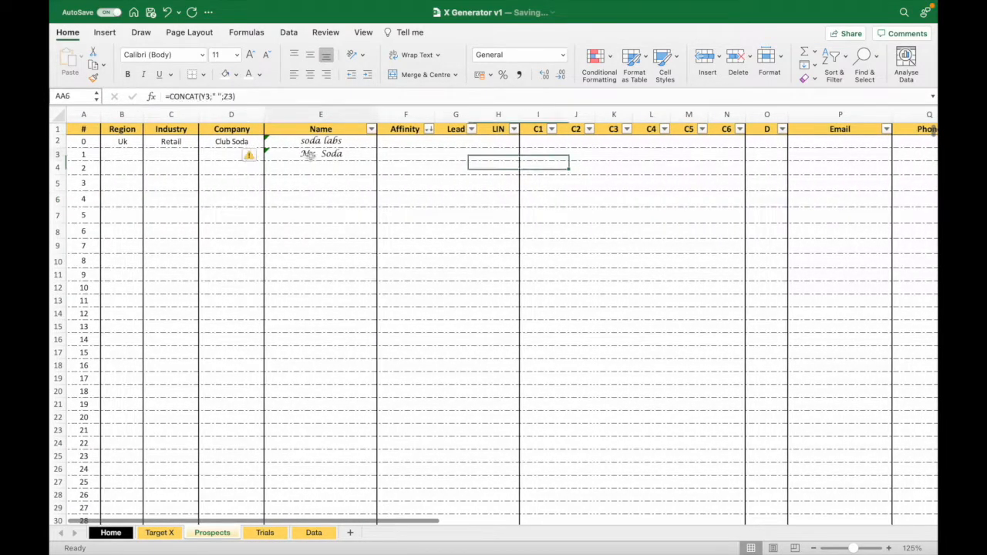
key(Delete)
- Enter an affinity rating of 1 in F2 and replace it with 2
scroll(418, 146, up, 5)
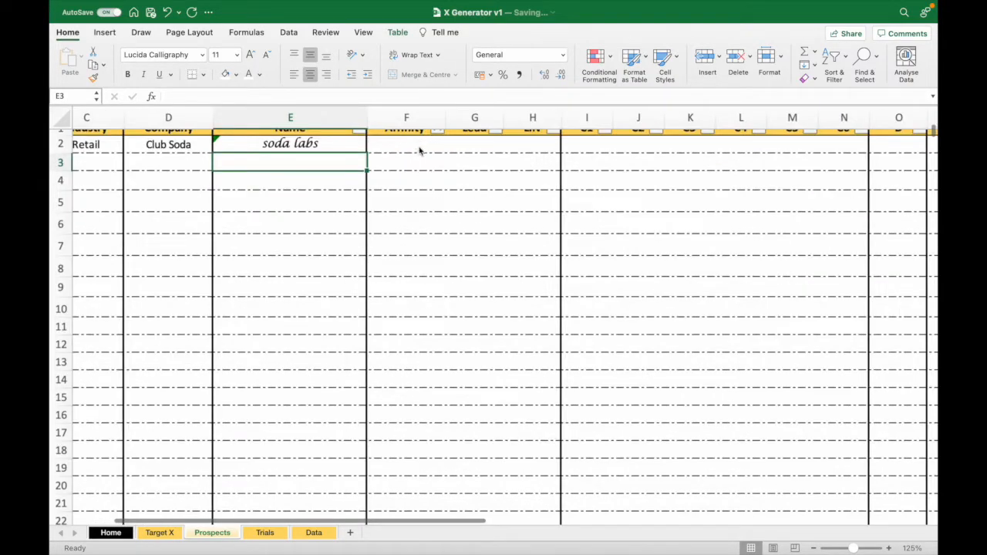
scroll(419, 147, down, 2)
click(445, 157)
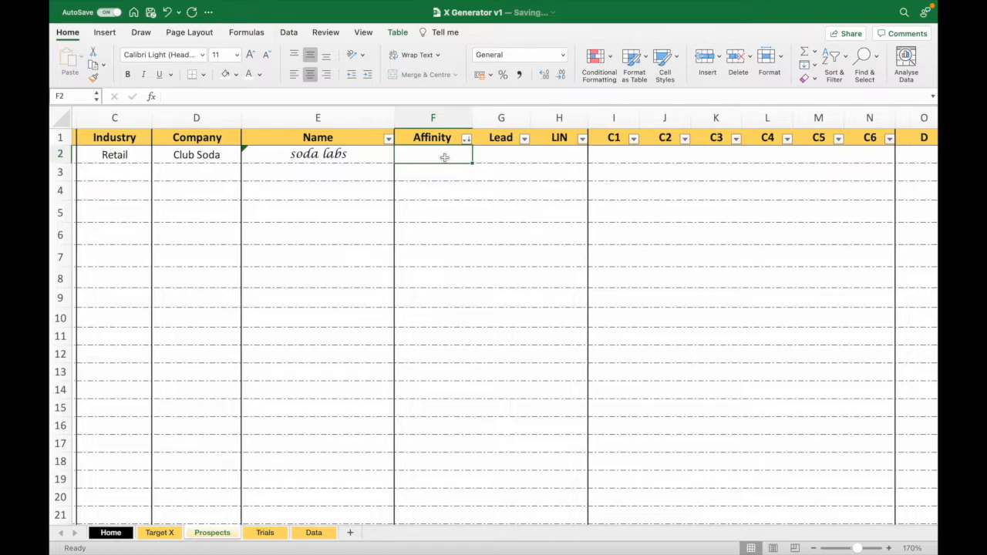
scroll(445, 157, left, 2)
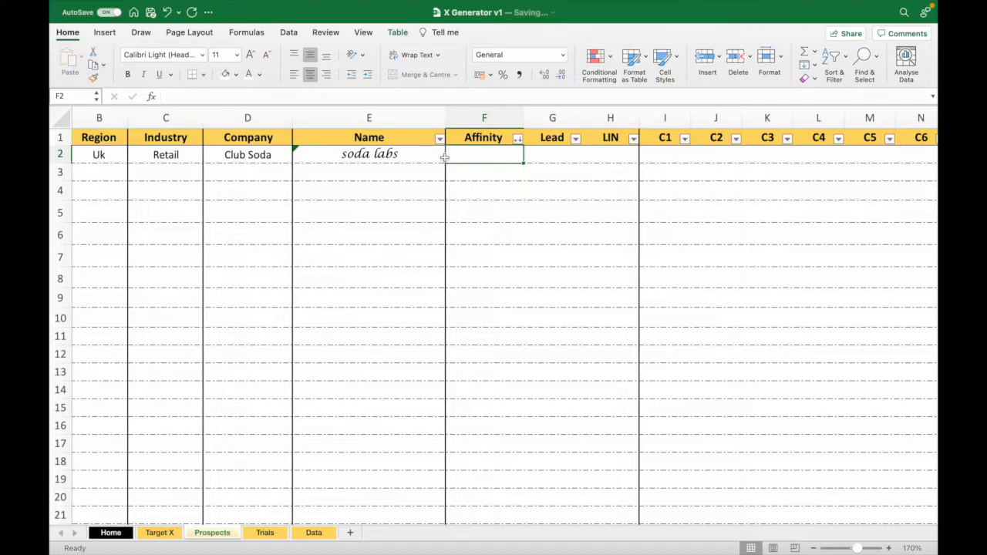
text(1)
key(Return)
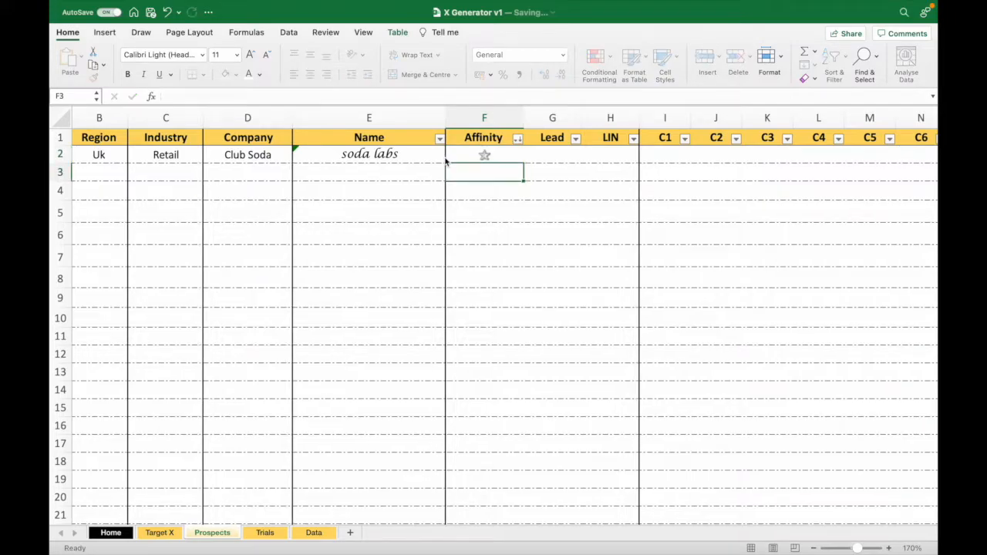
click(501, 156)
text(2)
key(Return)
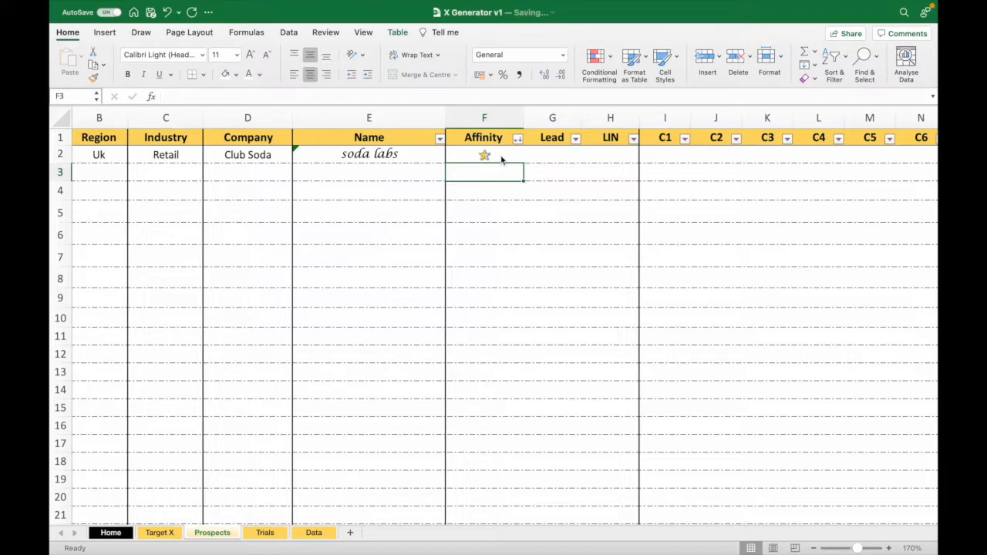
- Set the affinity rating in F2 to 5
click(501, 159)
text(5)
key(Return)
scroll(501, 159, right, 2)
click(459, 156)
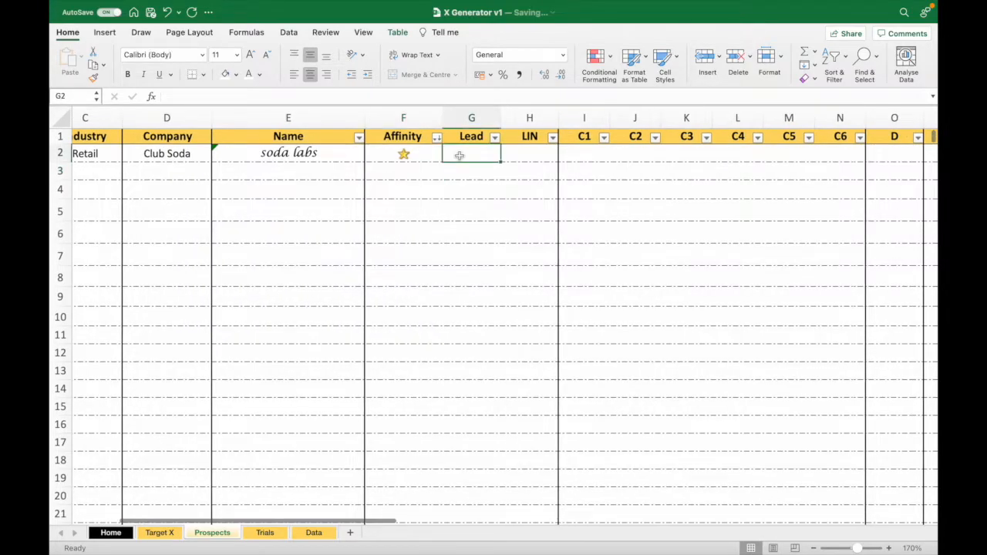
scroll(459, 156, left, 1)
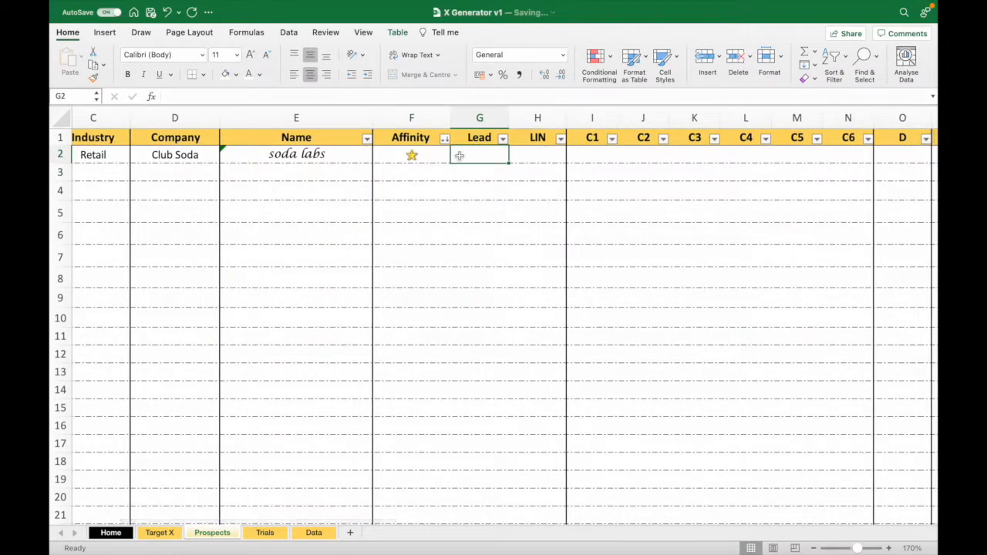
click(479, 136)
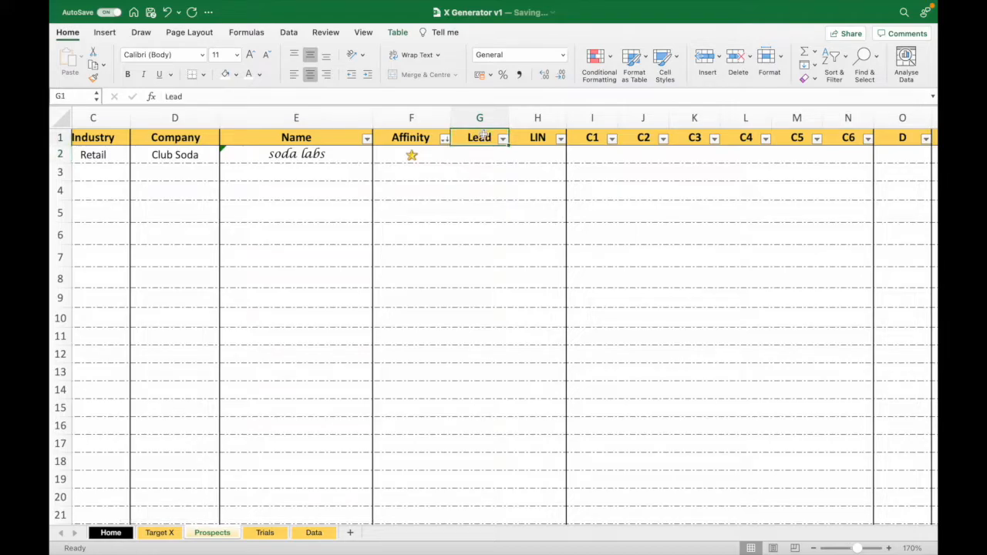
text(~)
text(L)
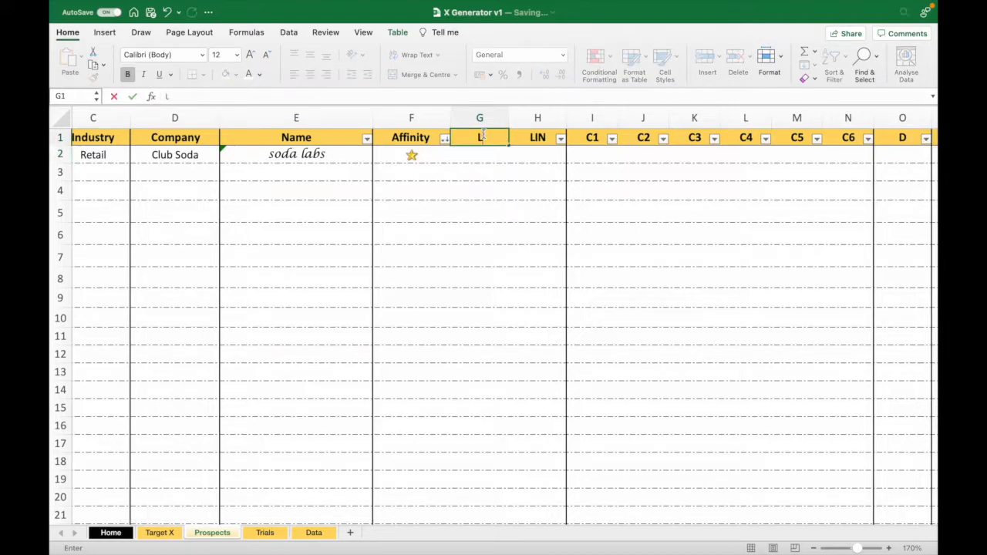
key(Return)
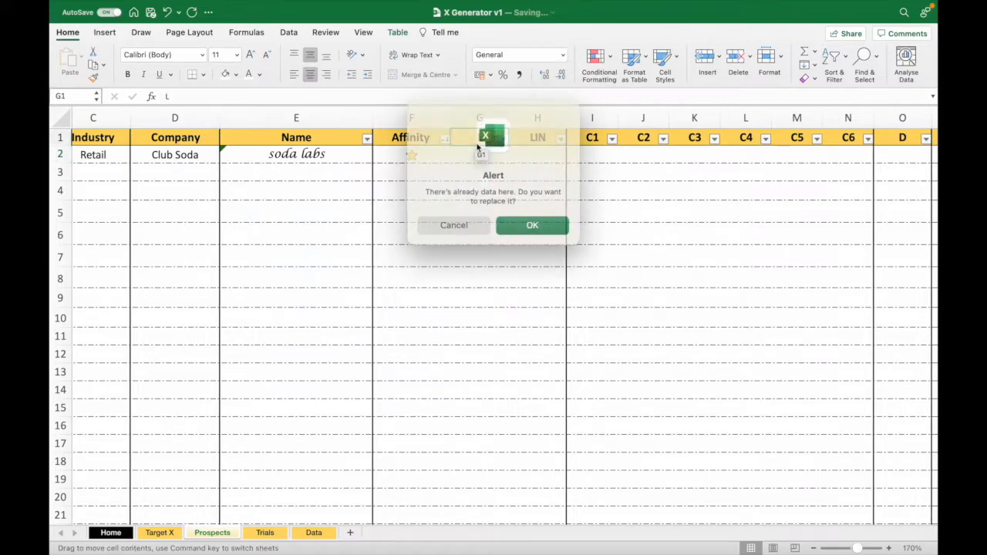
click(470, 222)
click(478, 137)
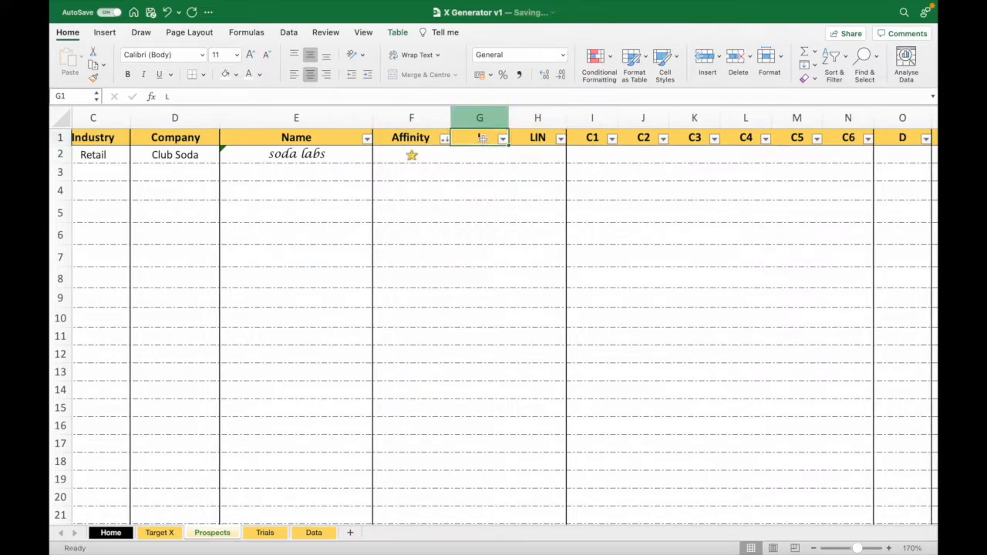
text(Lead)
click(522, 180)
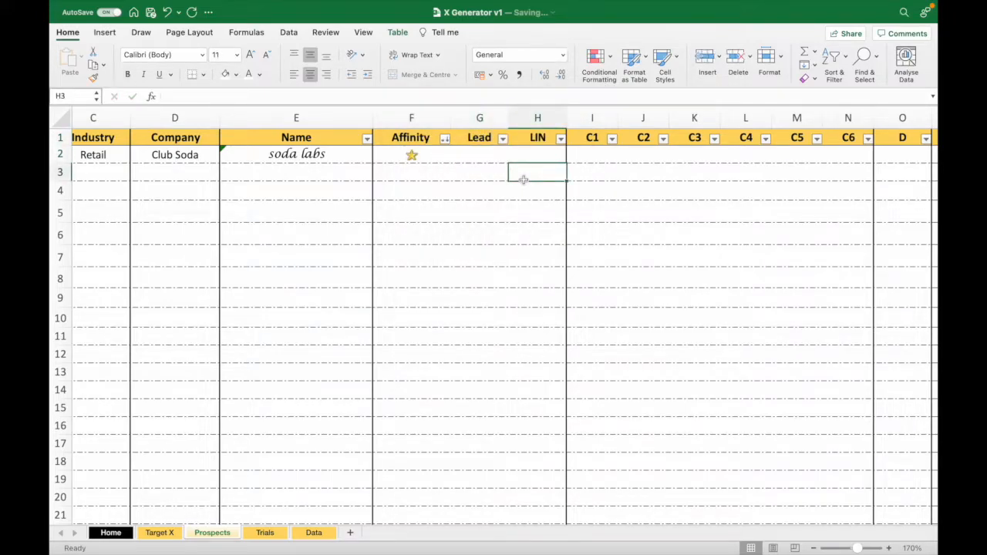
- Enter 0 as the lead status in G2 and replace it with 2
click(483, 158)
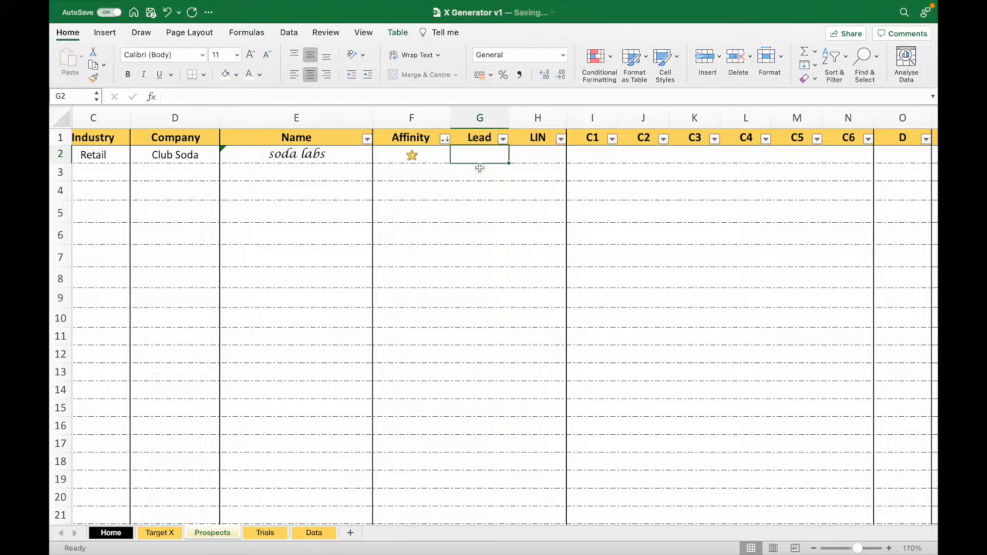
text(0)
key(Return)
click(478, 156)
text(2)
key(Return)
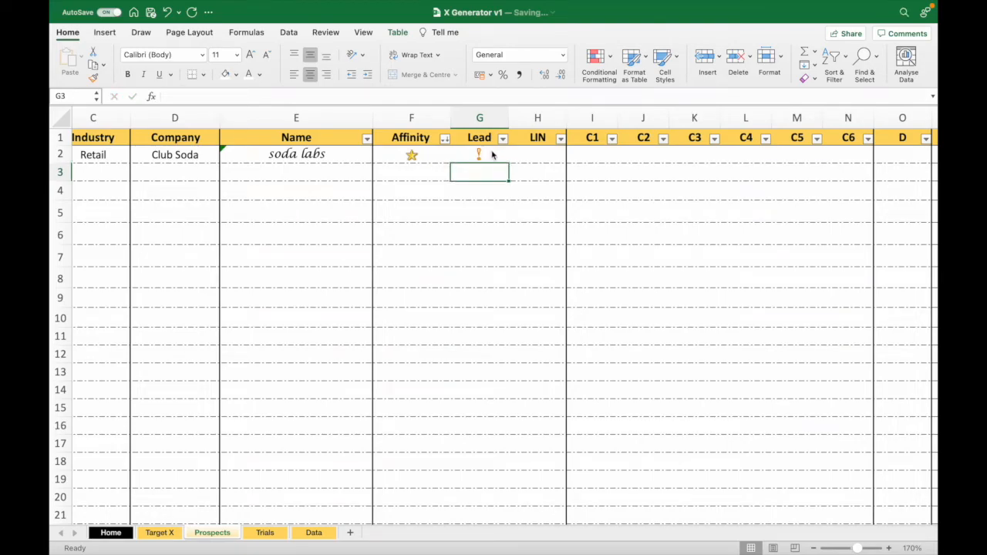
- Set the lead status in G2 to 3 and reselect the cell
click(490, 155)
text(3)
key(Return)
scroll(474, 177, down, 3)
scroll(475, 182, left, 2)
click(497, 147)
- Change the Total Leads Dec label in T8 to Total Leads Jan and show the formula of the count cell below it
scroll(499, 145, right, 5)
scroll(501, 143, down, 4)
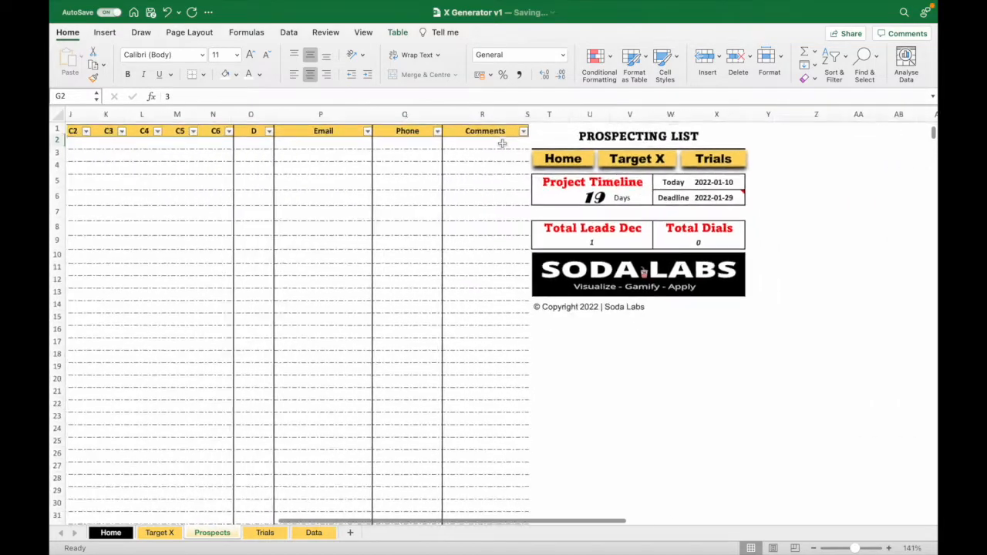
scroll(501, 144, left, 4)
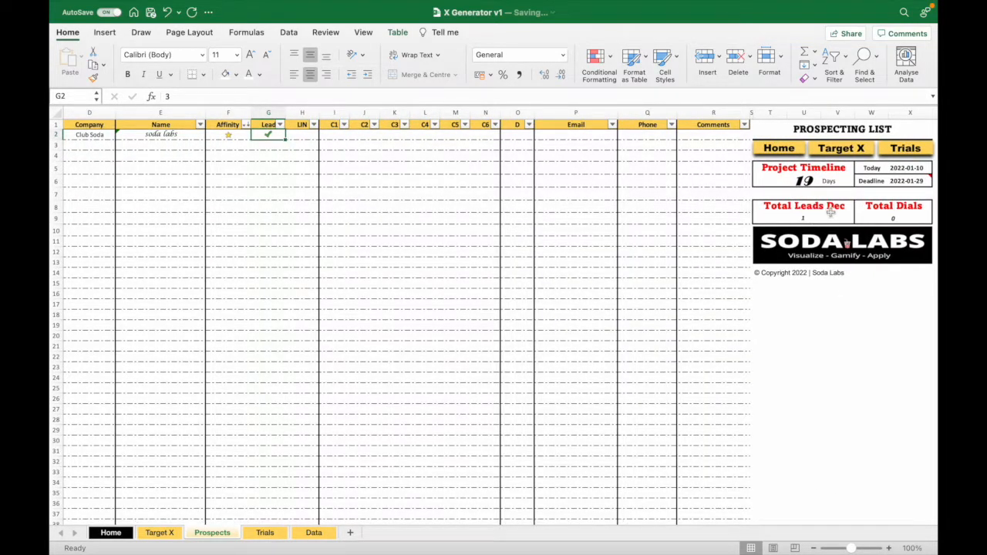
click(826, 212)
click(249, 96)
key(BackSpace)
key(BackSpace)
key(BackSpace)
text(Jan)
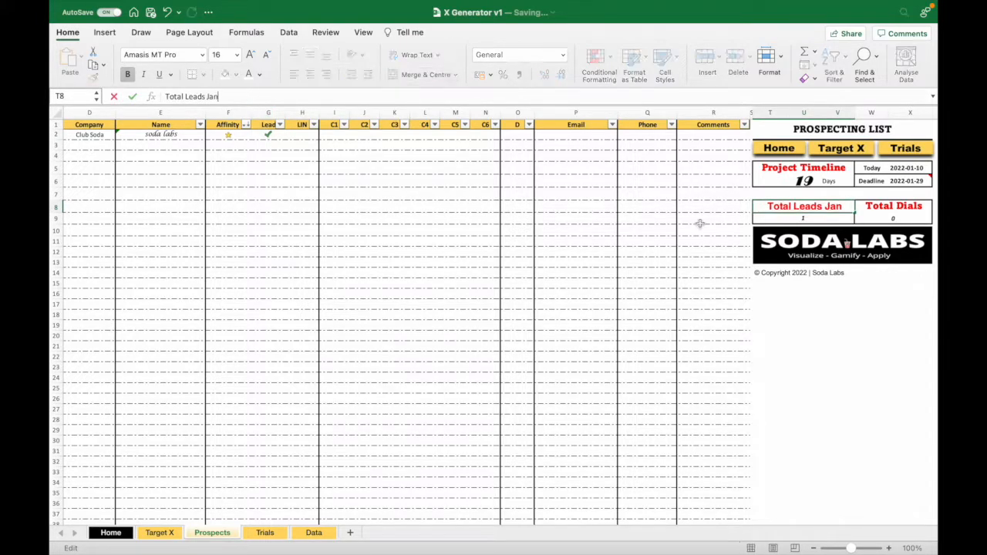
click(763, 314)
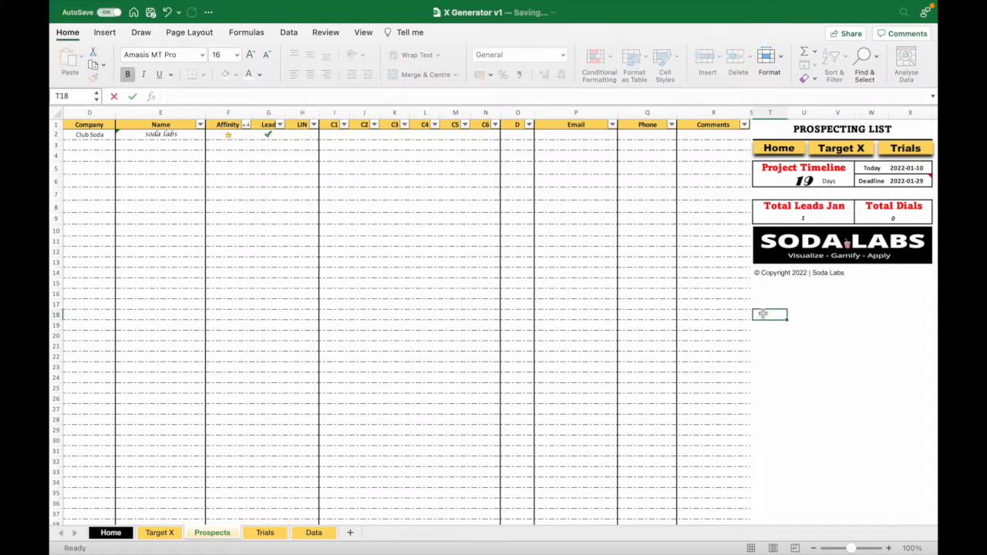
click(818, 219)
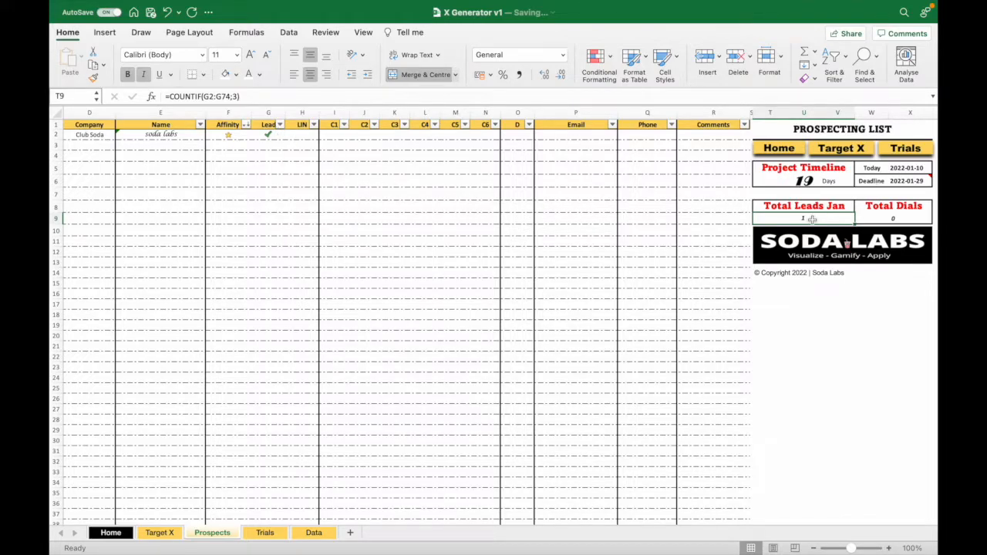
- Test the Total Leads Jan count by entering 3 as a lead status in G3, and clear that cell again
click(268, 147)
text(3)
click(328, 169)
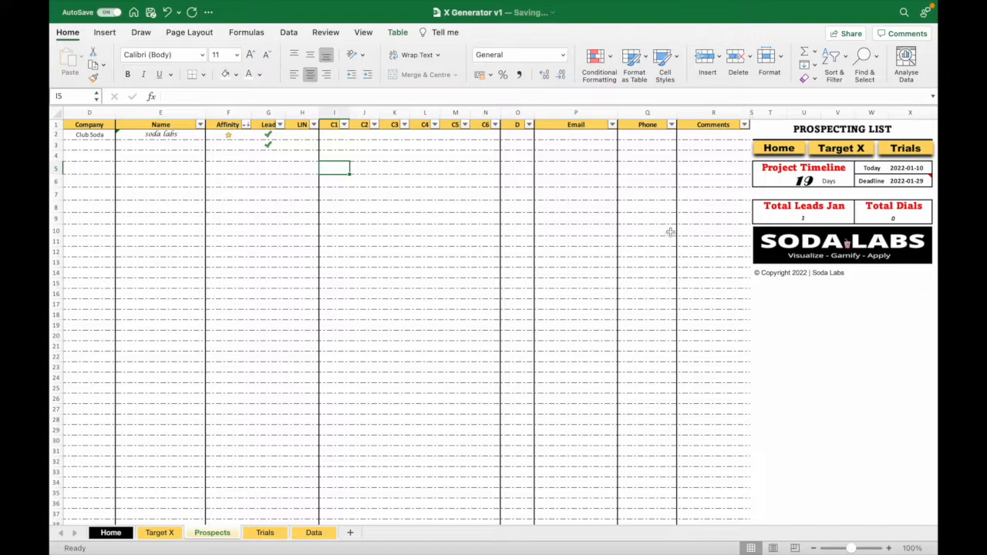
click(268, 146)
text(3)
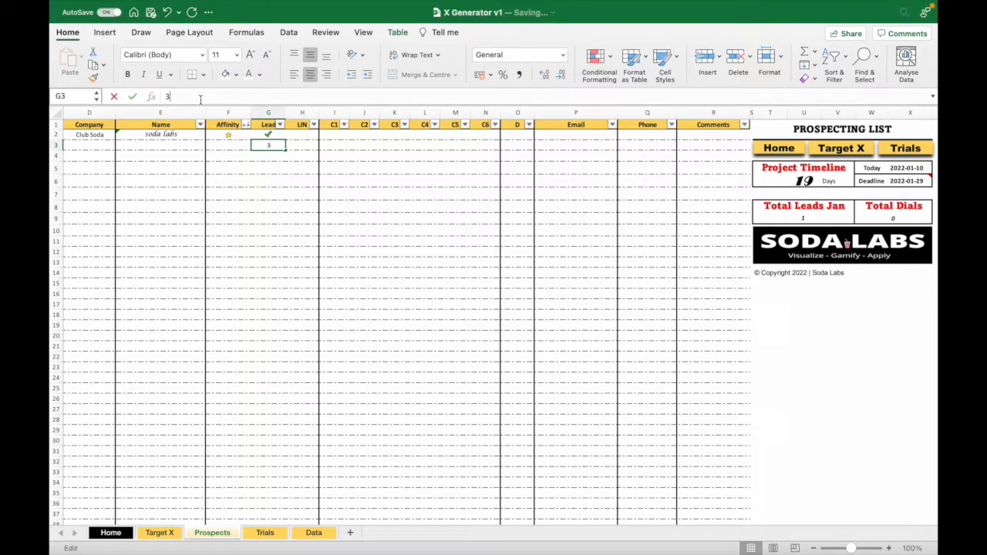
key(Return)
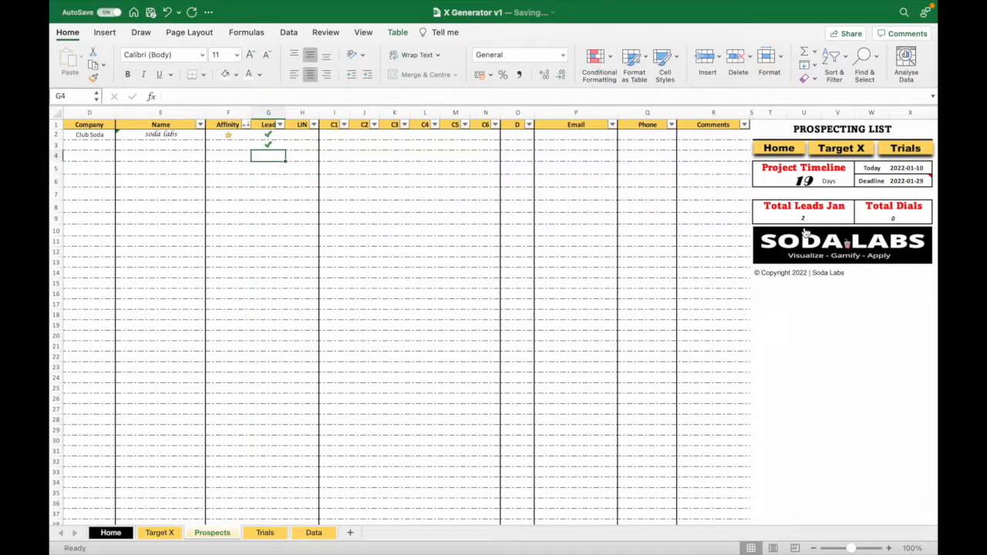
click(268, 147)
key(BackSpace)
- Set the LIN status in H2 to 2 and reselect the cell to check its value
scroll(319, 157, up, 5)
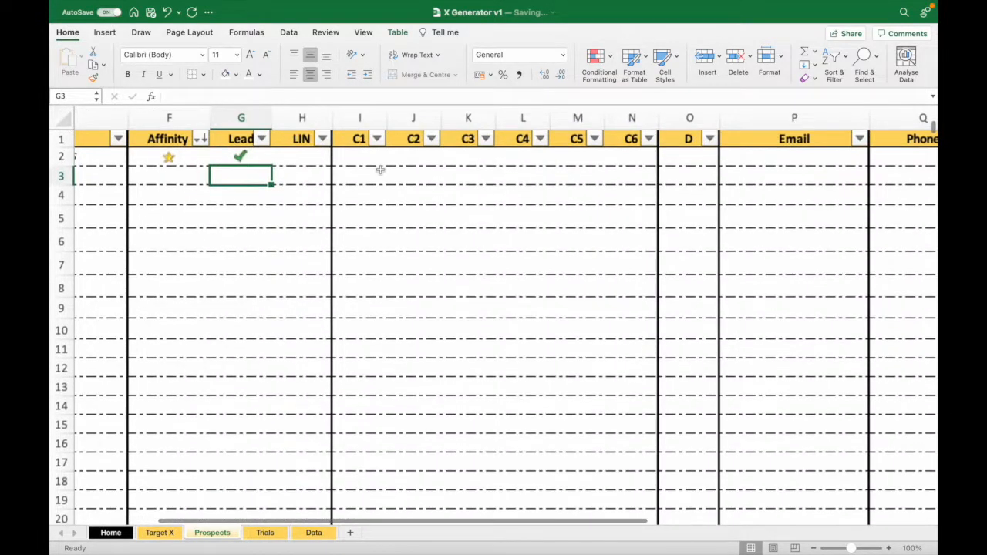
click(400, 155)
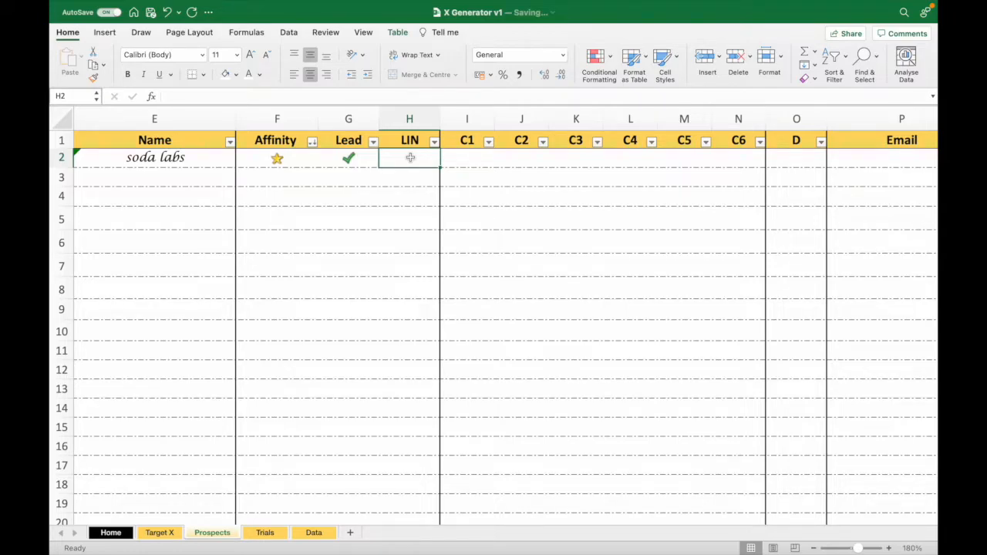
text(1)
key(Return)
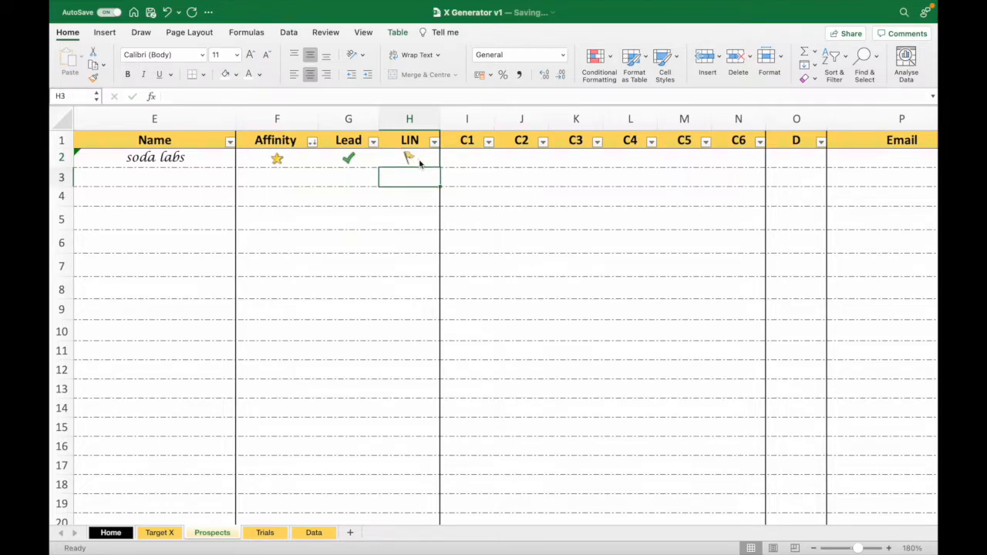
click(419, 160)
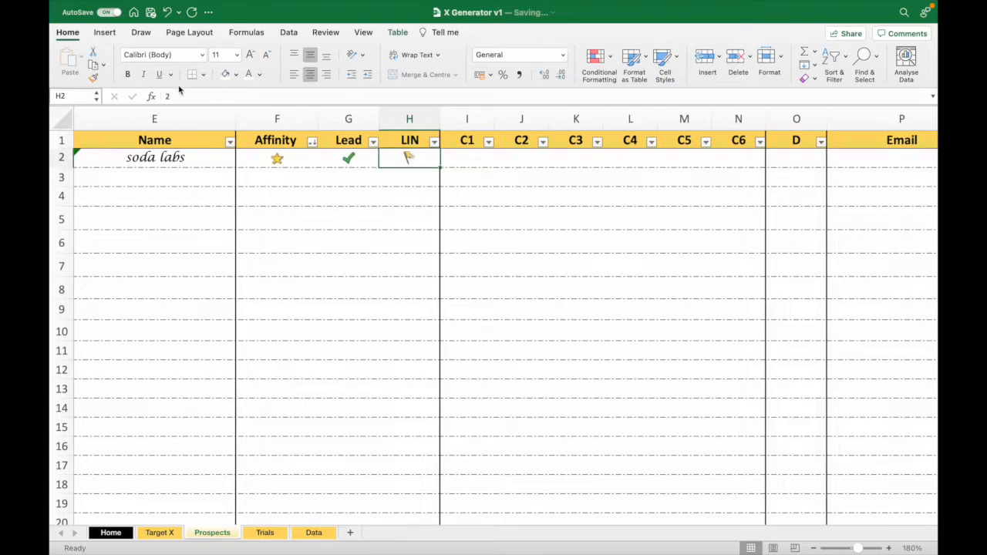
click(418, 188)
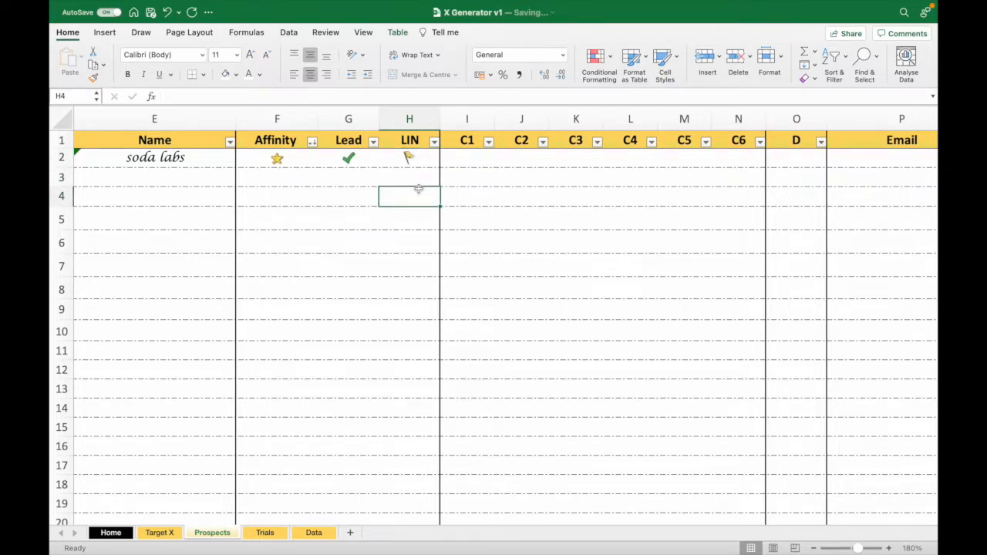
- Change the LIN status in H2 to the value for the green flag
click(410, 159)
text(2)
click(466, 196)
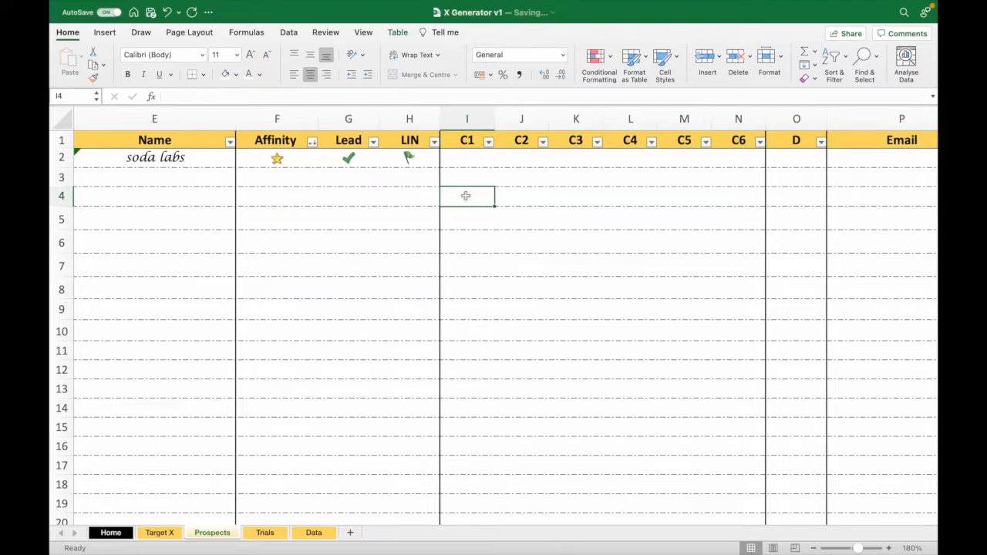
- Widen columns I to N, headed C1 to C6, by an equal amount
scroll(493, 181, right, 2)
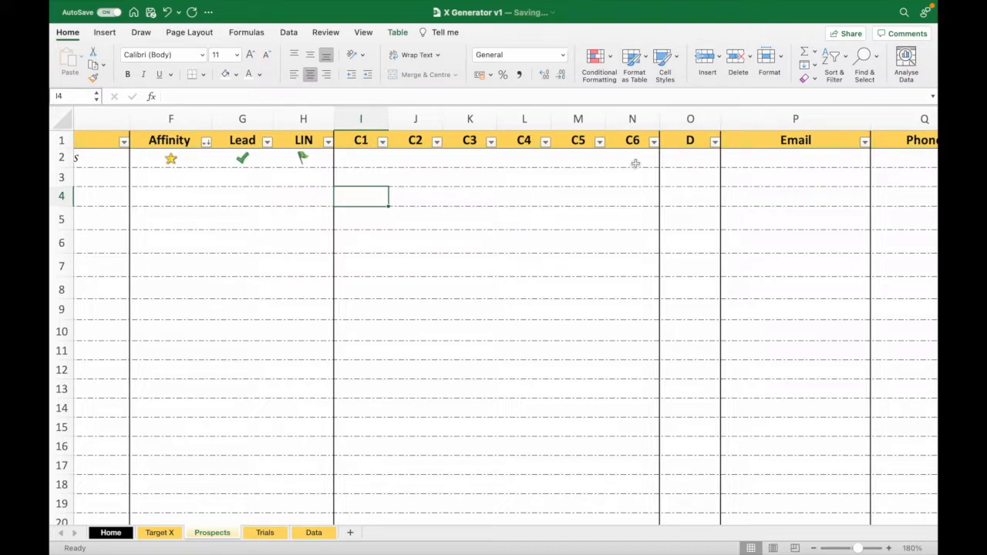
click(361, 119)
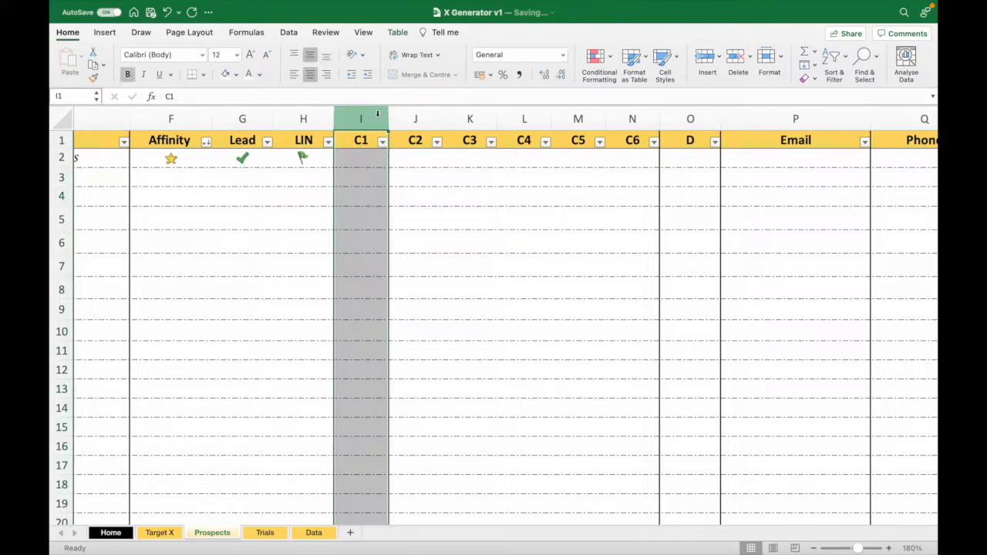
shift+click(617, 122)
drag(389, 119, 403, 119)
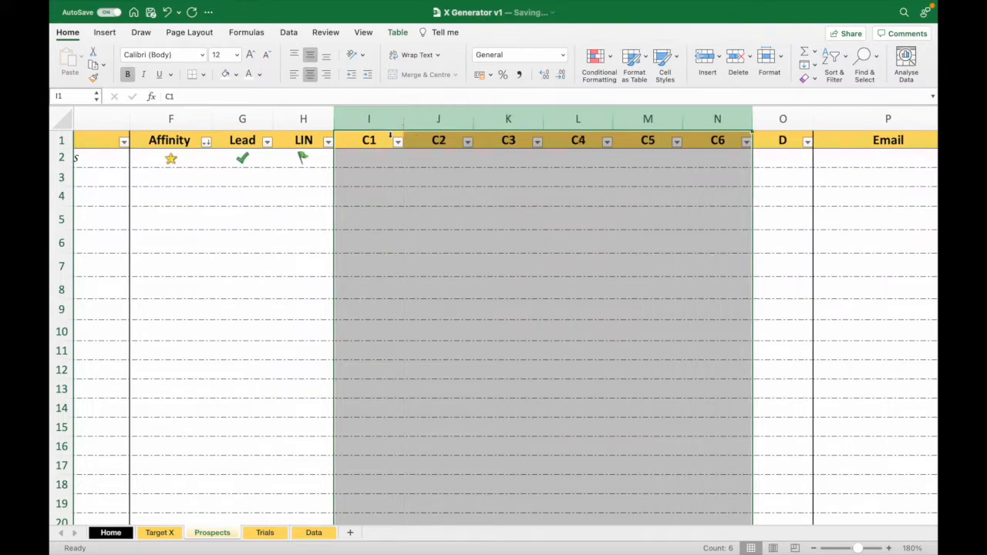
- Rename the C1 header in I1 to Call 1
click(387, 137)
text(Call 1)
click(439, 196)
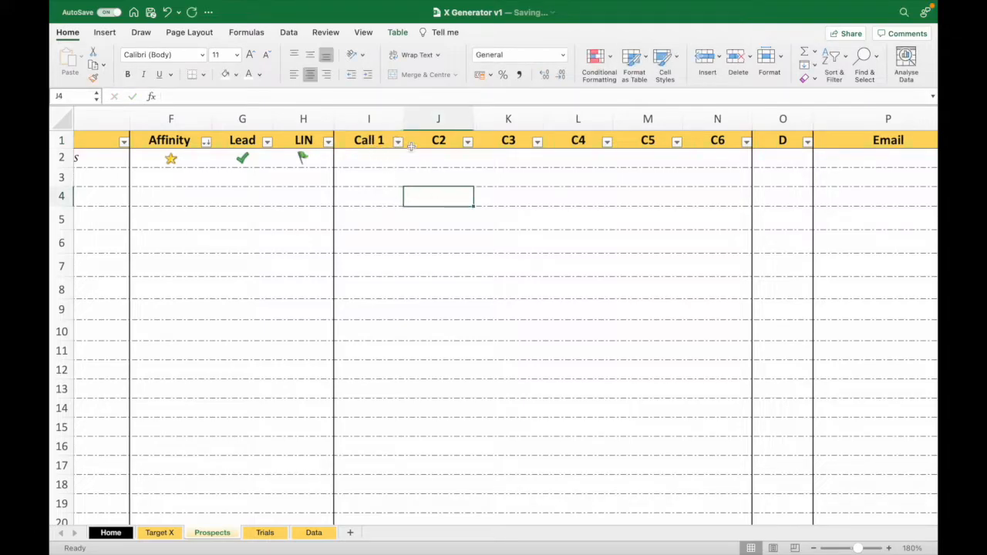
- Enter 1 as the Call 1 status in I2 and replace it with 2
scroll(557, 235, right, 2)
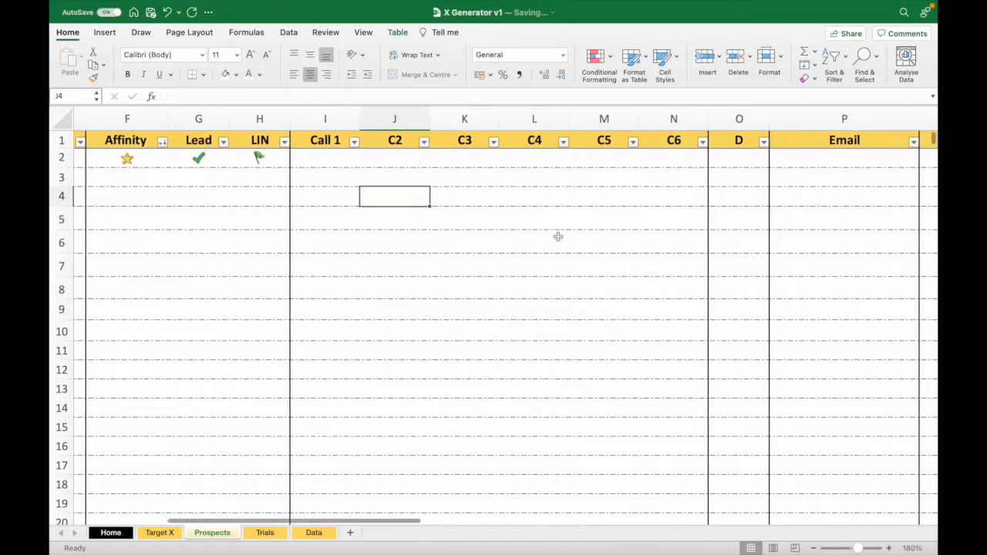
click(323, 162)
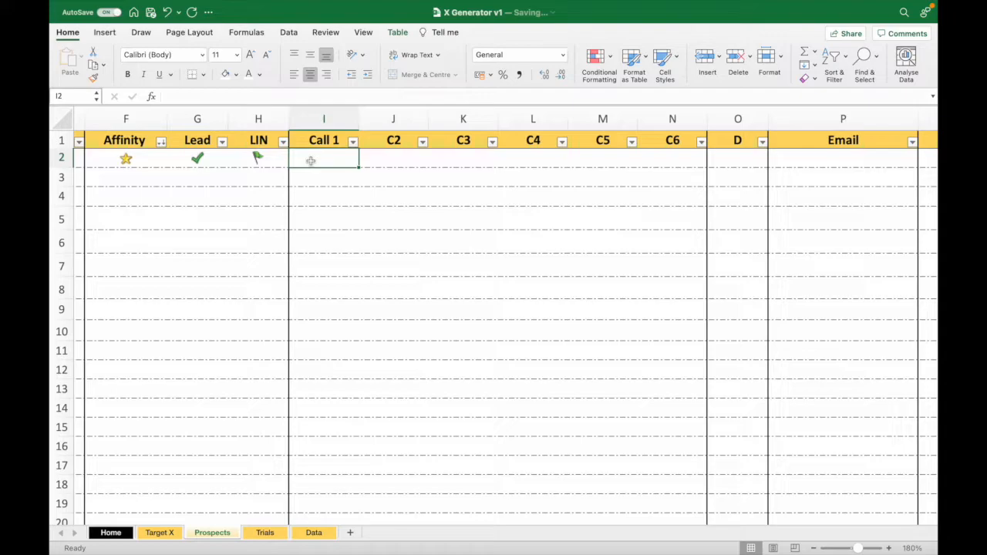
text(1)
key(Return)
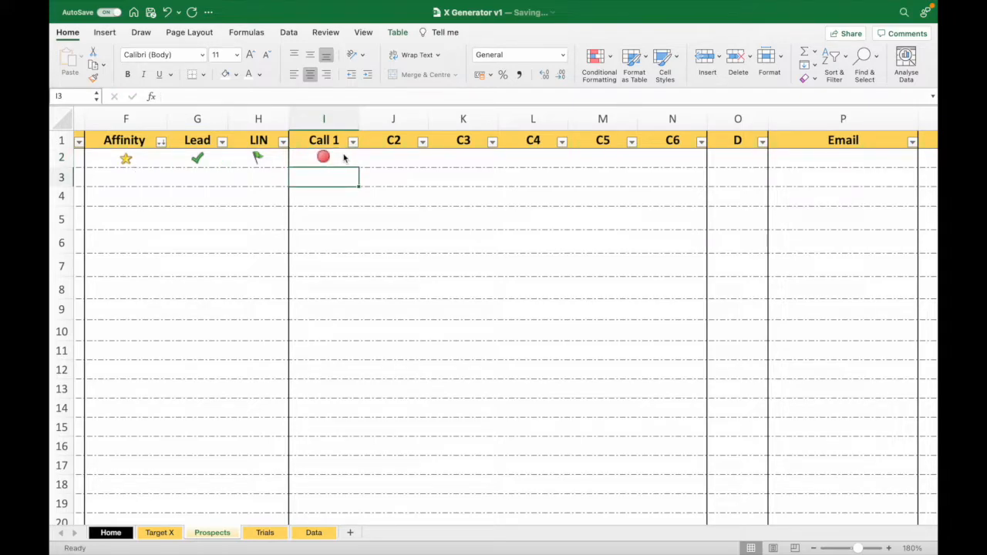
click(344, 158)
text(2)
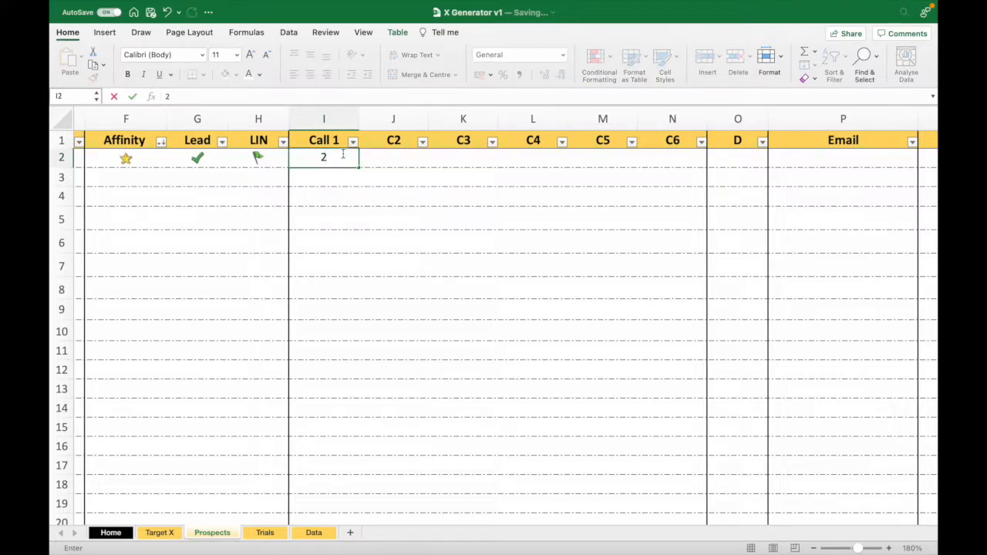
key(Return)
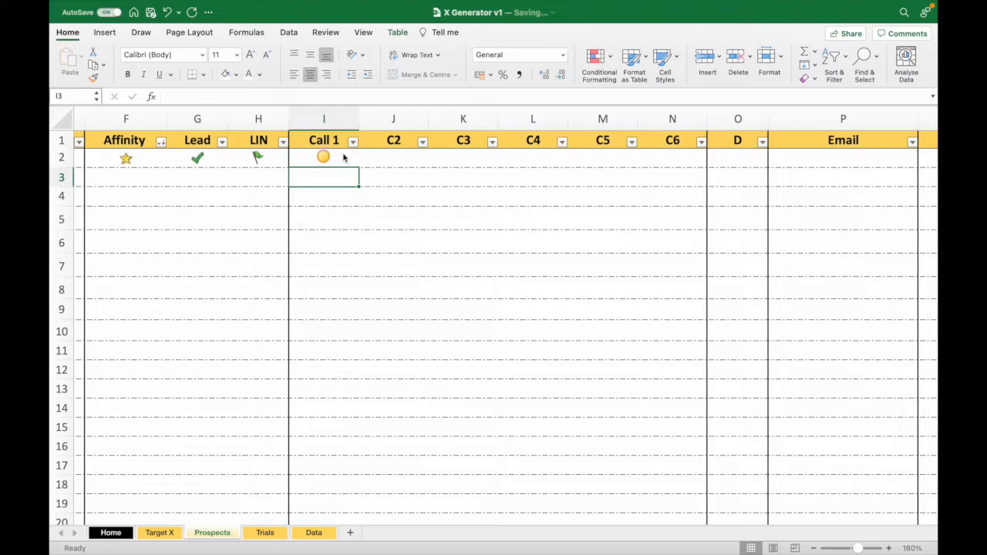
- Enter 2 as the C2 status in J2 and 3 as the C3 status in K2
click(392, 156)
text(2)
click(442, 158)
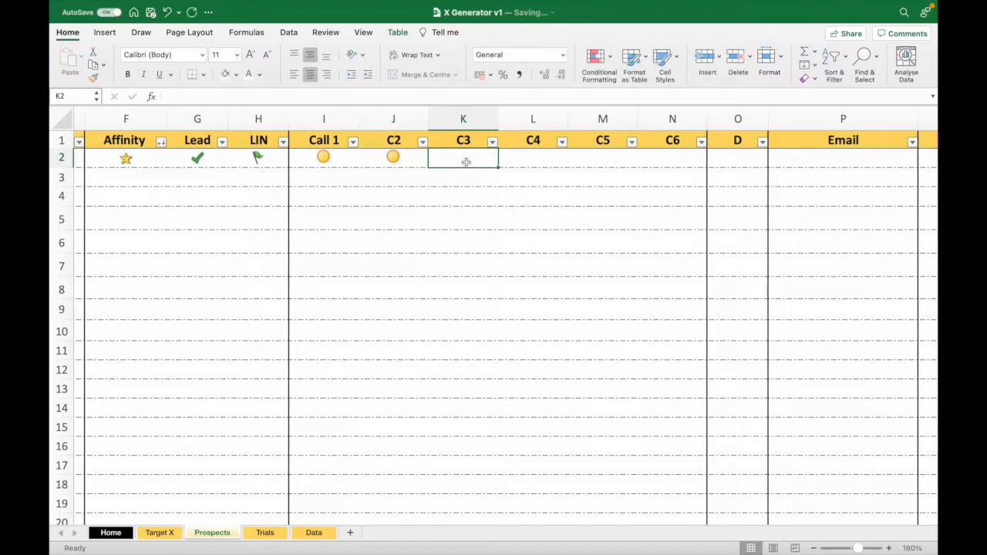
text(3)
click(543, 182)
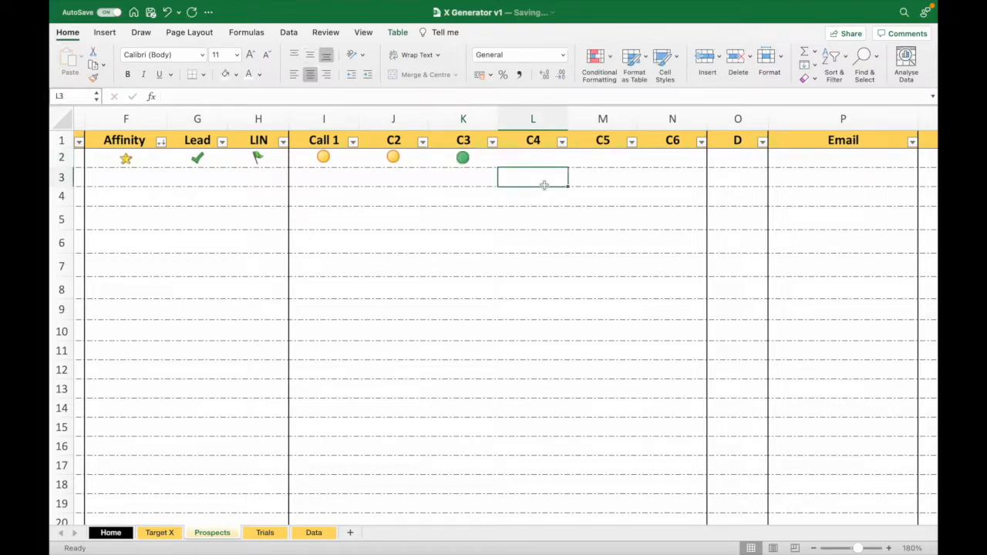
- Insert a new table column before the C6 column
click(659, 158)
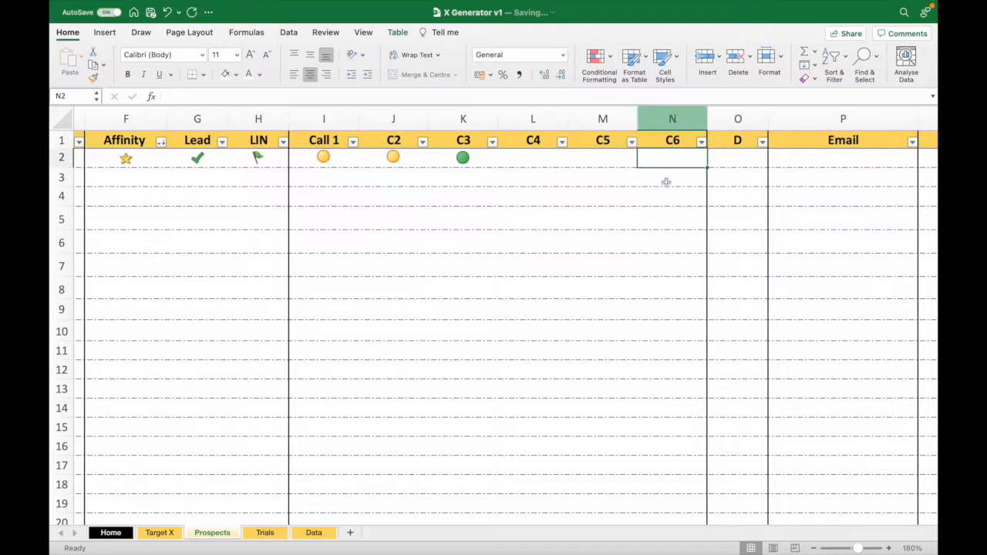
click(660, 270)
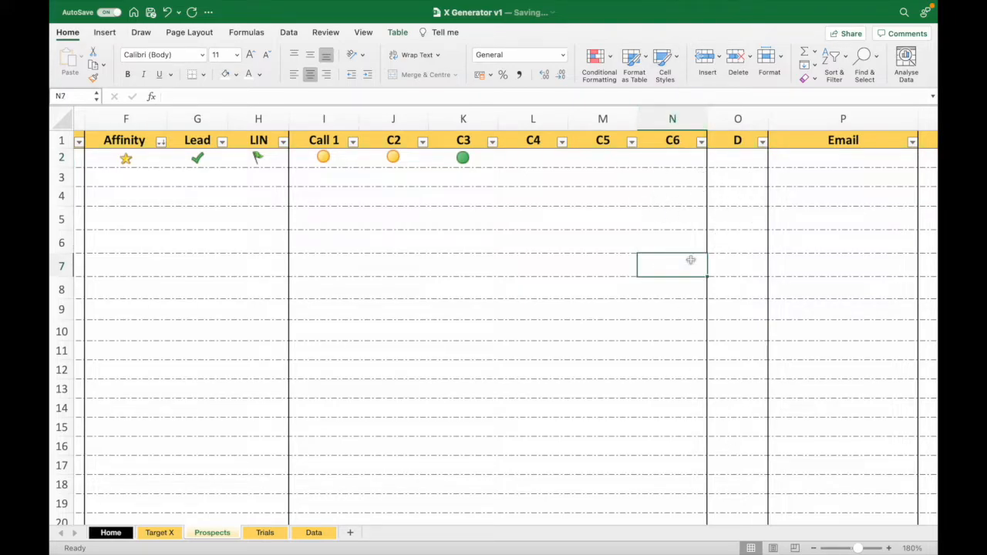
click(666, 117)
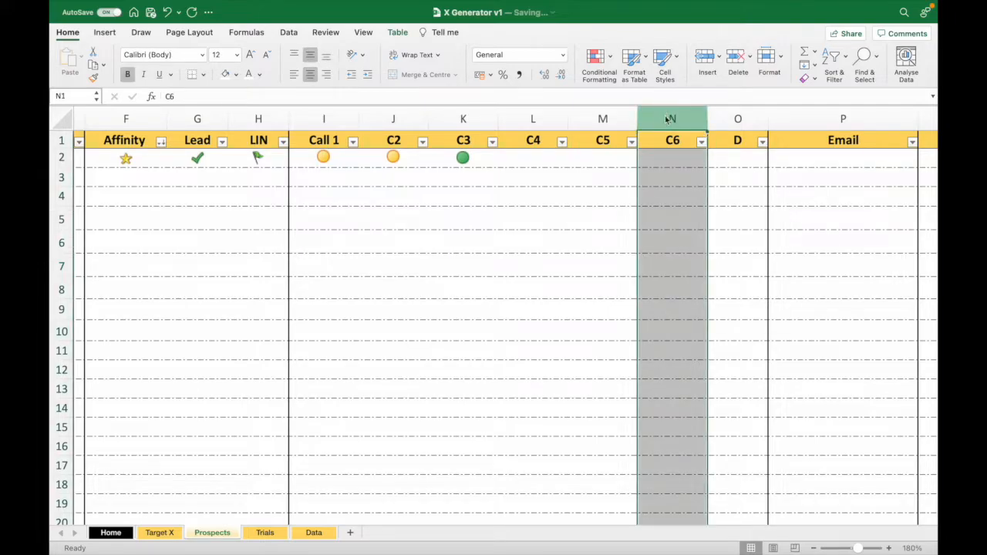
right_click(666, 117)
click(696, 183)
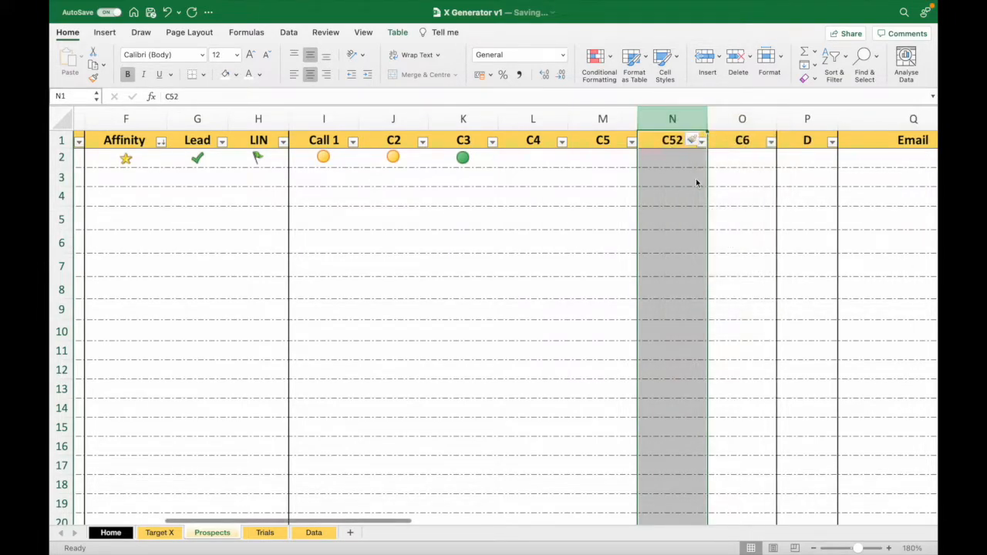
- Rename the new column's header in N1 to C6 and the header in O1 to C7
click(672, 139)
key(BackSpace)
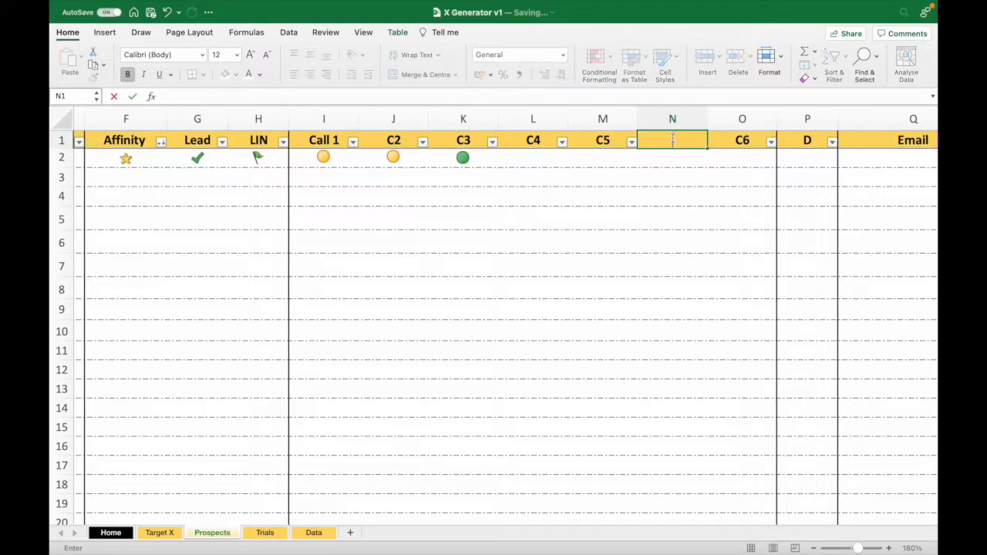
text(C6)
click(722, 142)
text(C7)
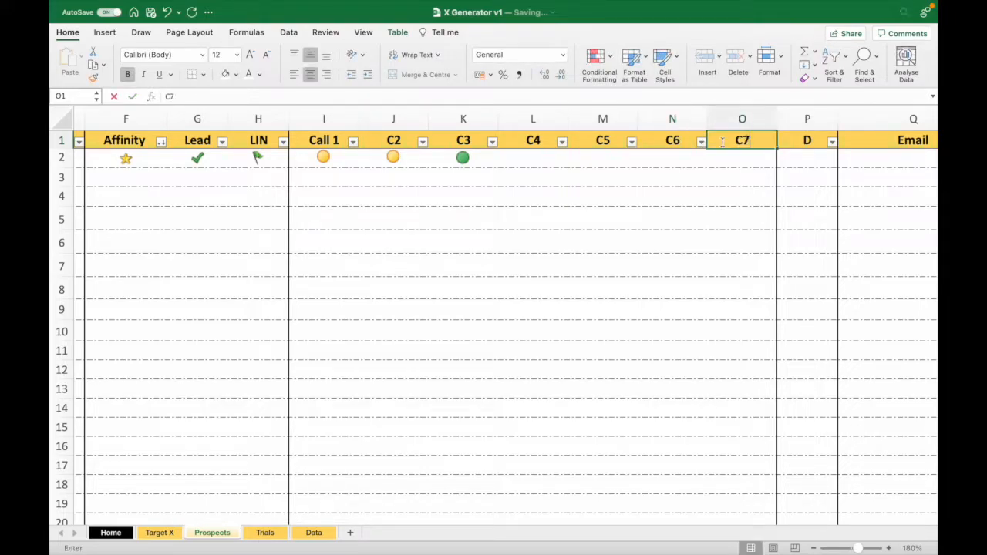
click(740, 199)
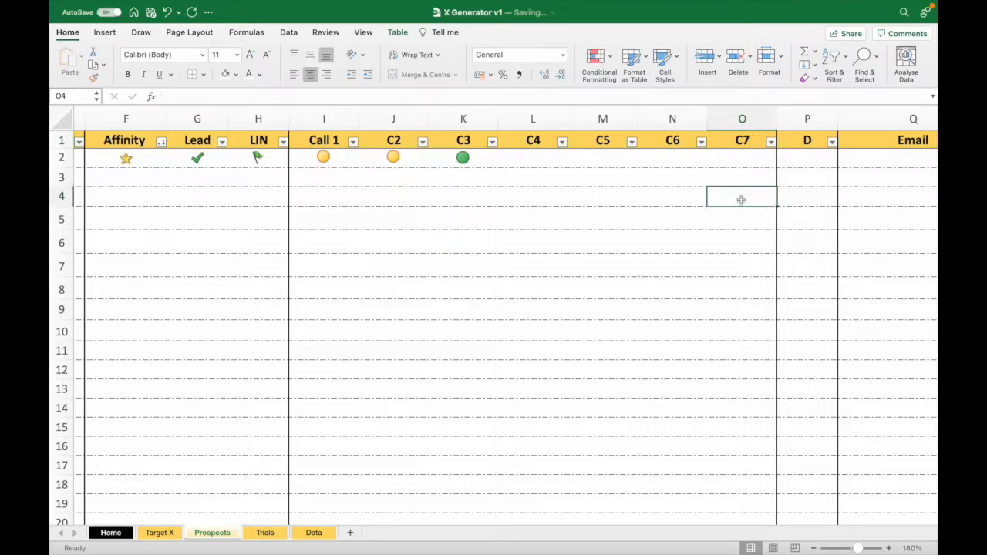
click(323, 138)
mouse_move(323, 138)
mouse_down()
mouse_move(421, 178)
mouse_move(716, 336)
mouse_up()
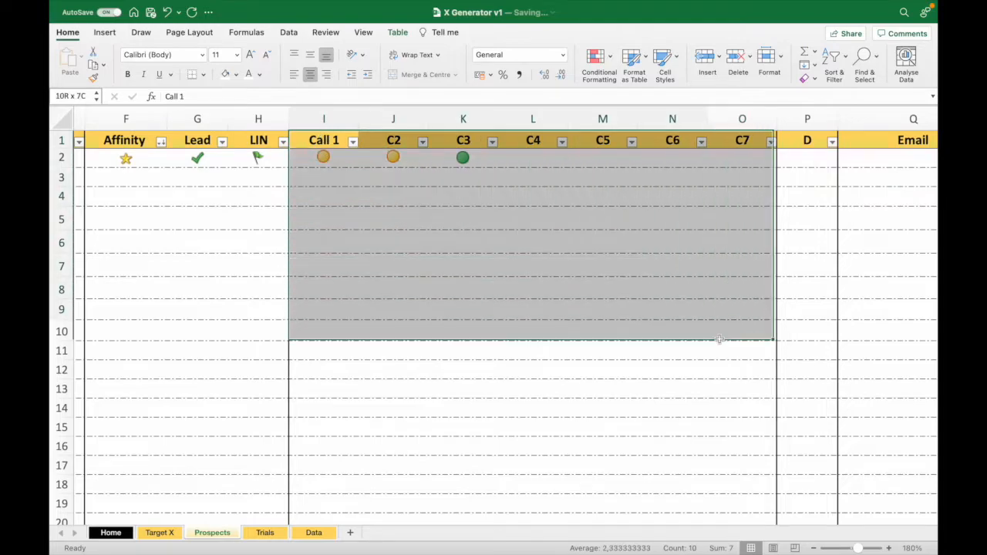
click(451, 210)
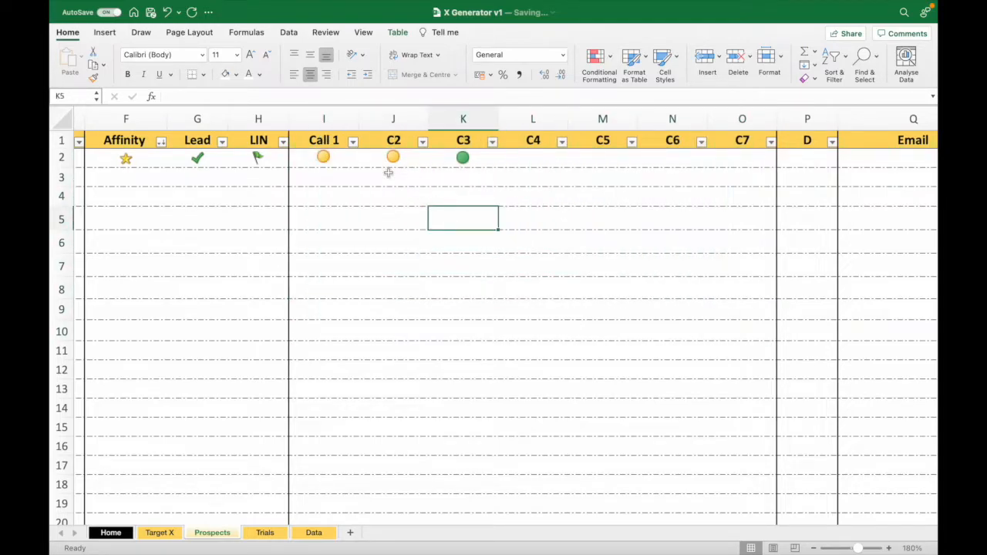
- Insert a new column between the Call 1 and C2 columns
click(391, 123)
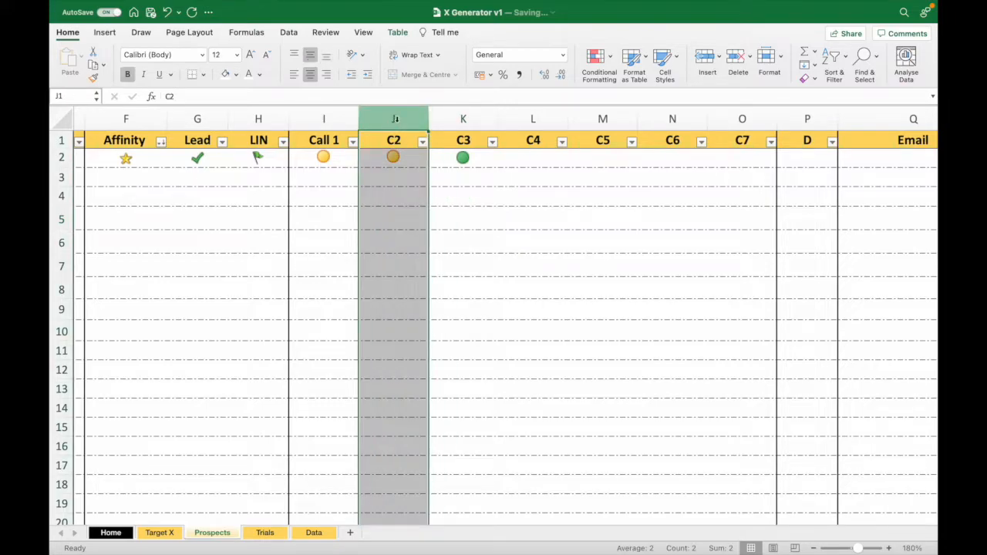
right_click(399, 121)
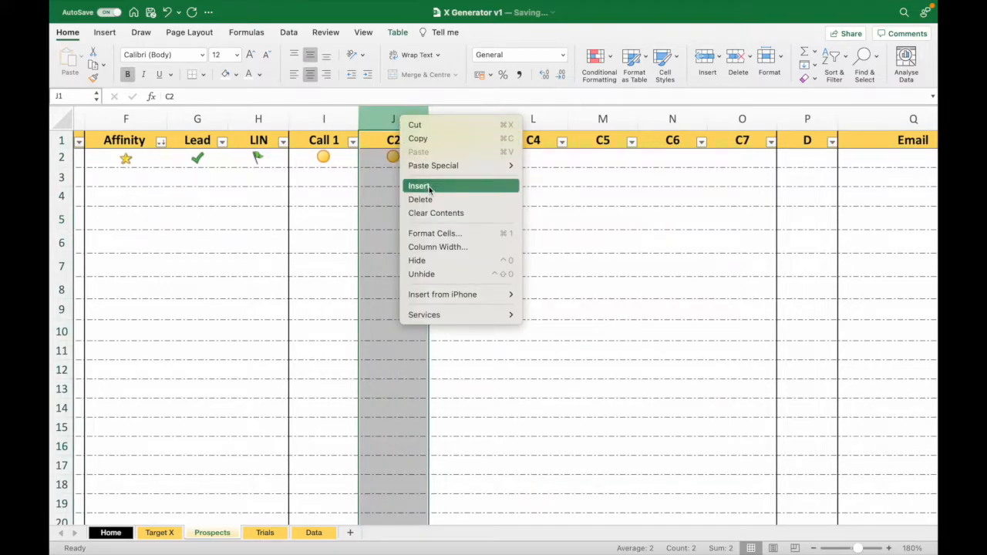
click(429, 189)
- Name the new column's header in J1 Email 1
click(392, 139)
text(E1)
key(BackSpace)
text(MAIO)
key(BackSpace)
key(BackSpace)
key(BackSpace)
key(BackSpace)
text(mail)
key(BackSpace)
key(BackSpace)
text(il 1)
click(516, 237)
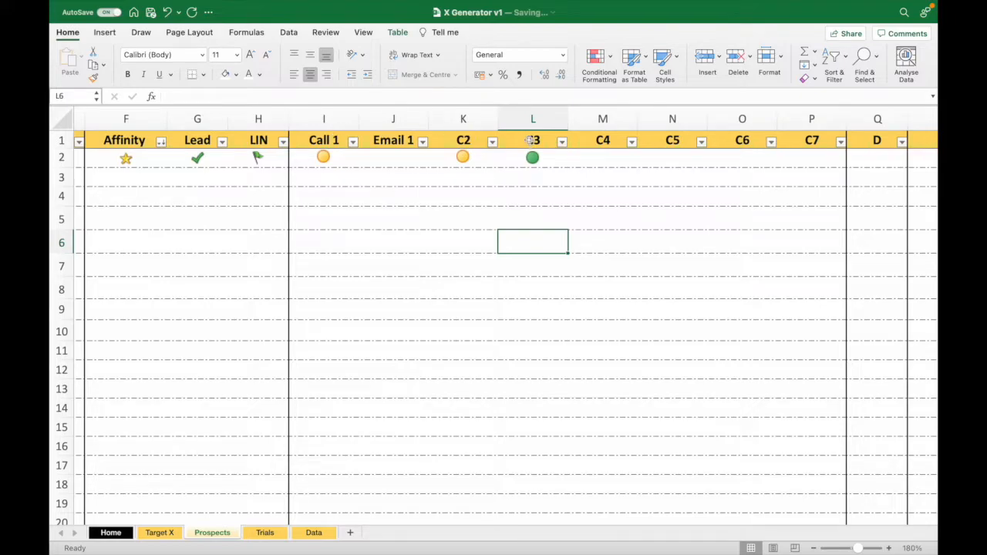
- Enter 2 as the Email 1 status in J2
scroll(532, 139, right, 2)
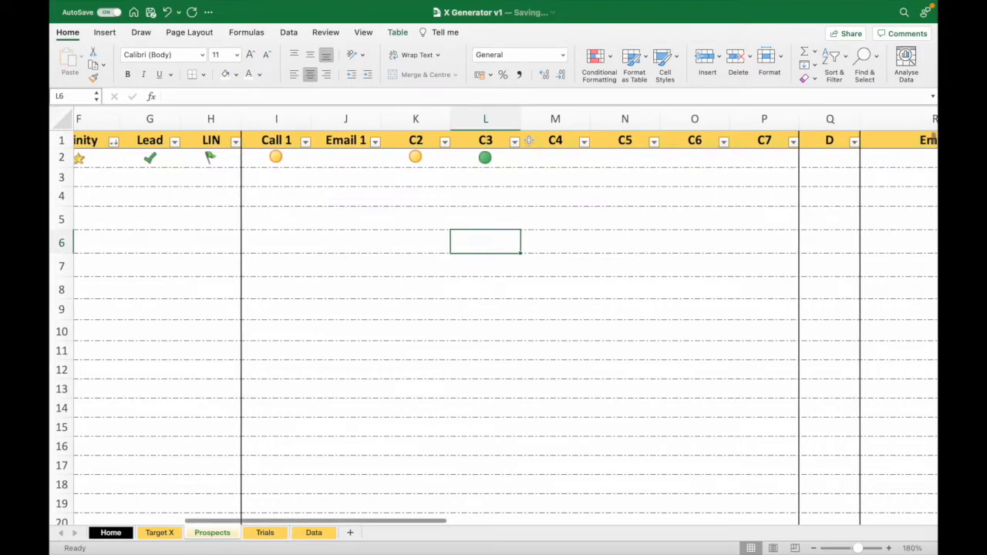
click(366, 158)
text(2)
click(472, 227)
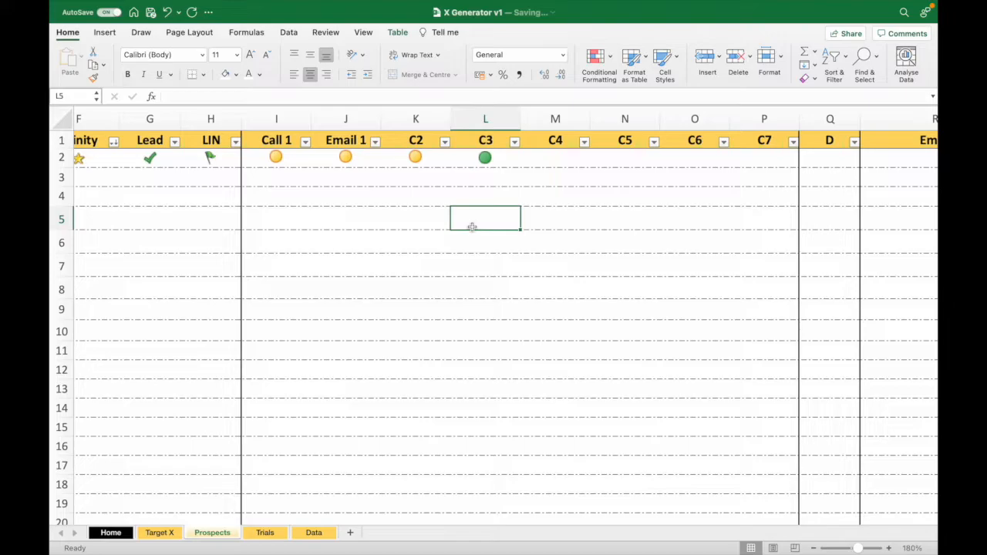
scroll(472, 226, down, 5)
scroll(473, 231, left, 2)
scroll(472, 230, down, 3)
scroll(473, 230, up, 3)
scroll(473, 231, down, 15)
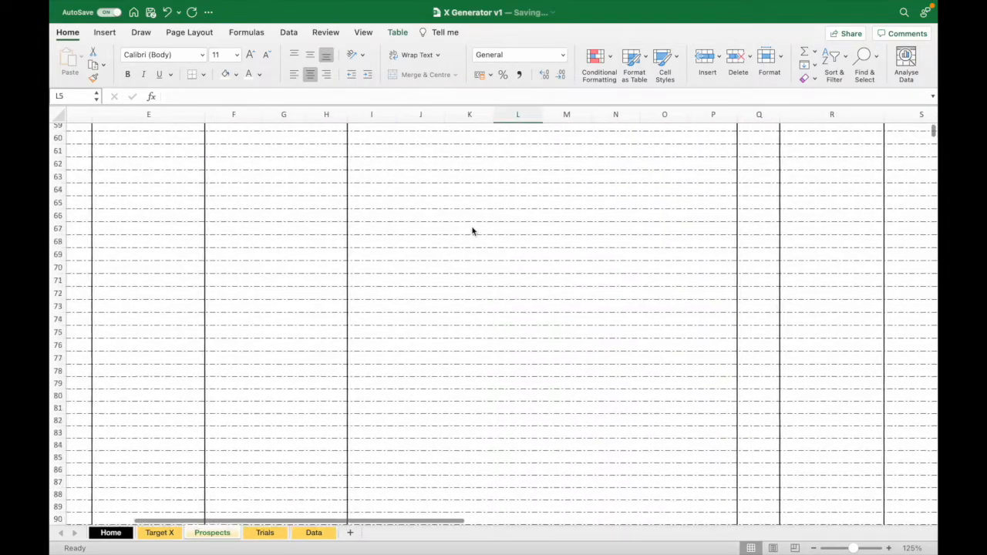
- Enter 2 as a test status in the Email 1 column at cell J76
scroll(472, 230, down, 1)
click(363, 323)
click(427, 320)
text(2)
click(519, 312)
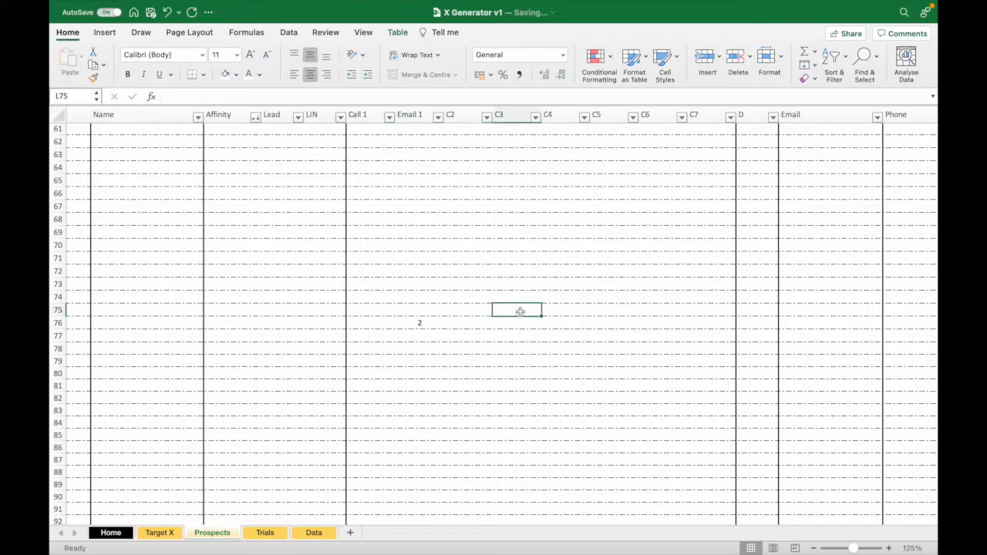
scroll(519, 311, up, 20)
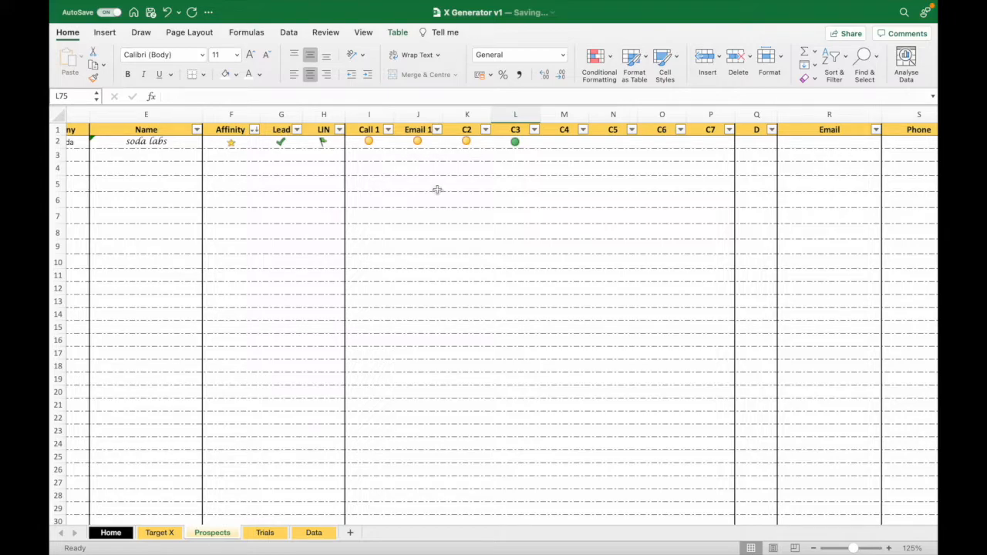
- Extend the circle icon set's conditional formatting rule on the tracking columns to apply to $I$1:$P$500
click(417, 156)
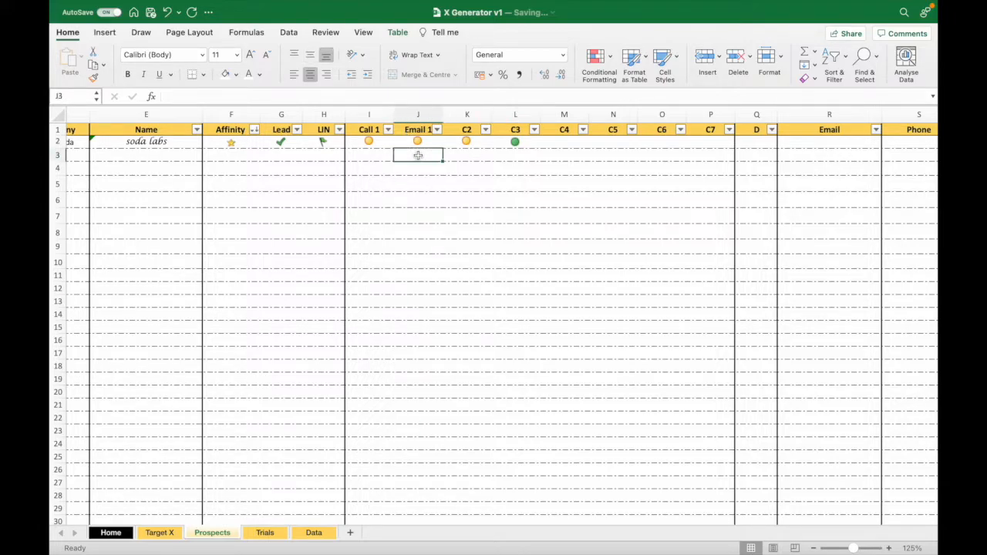
click(603, 75)
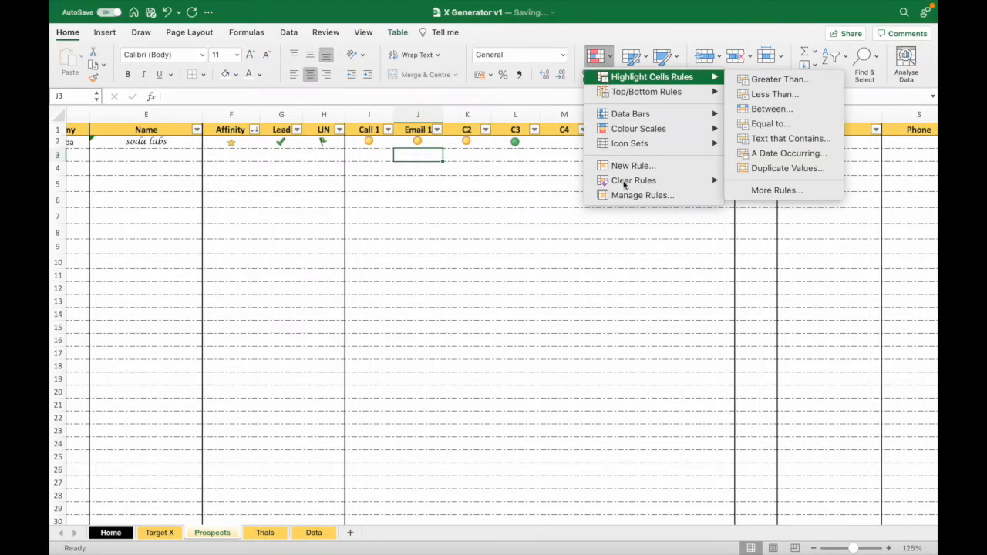
click(624, 195)
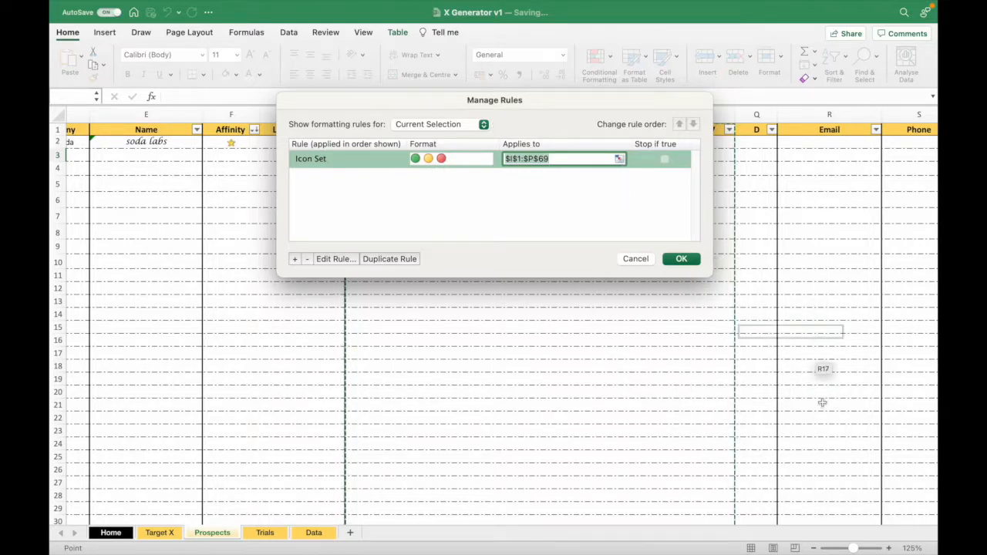
scroll(752, 485, down, 2)
scroll(751, 487, up, 3)
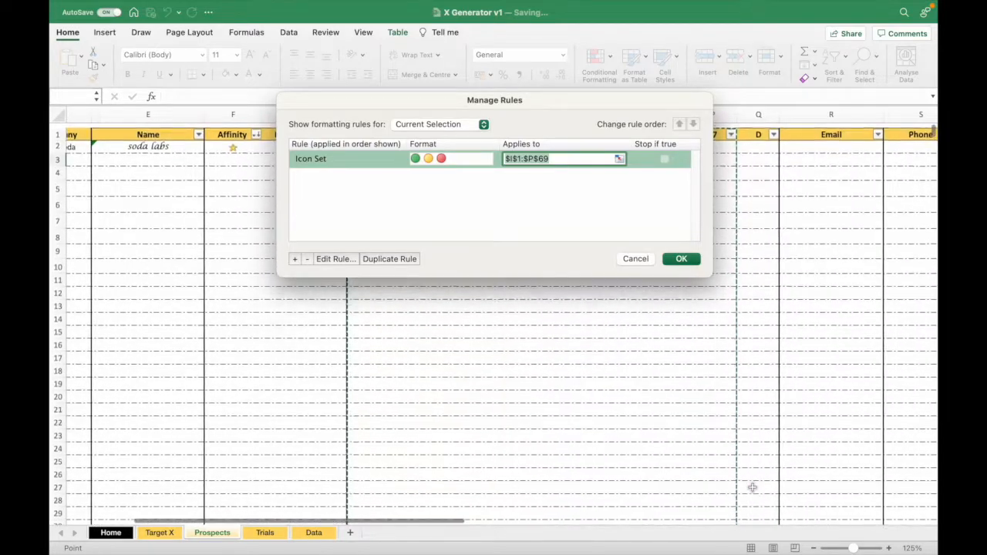
click(556, 158)
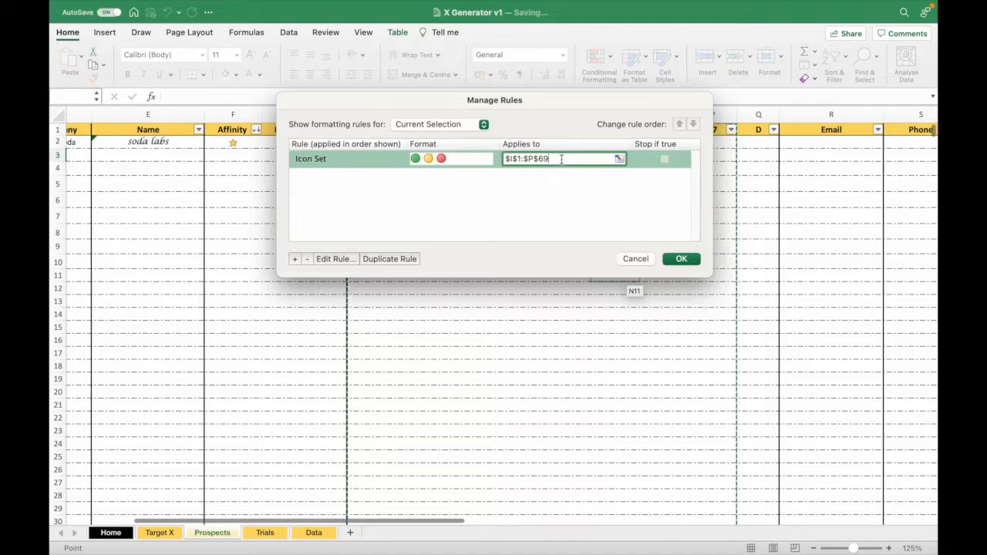
key(BackSpace)
key(BackSpace)
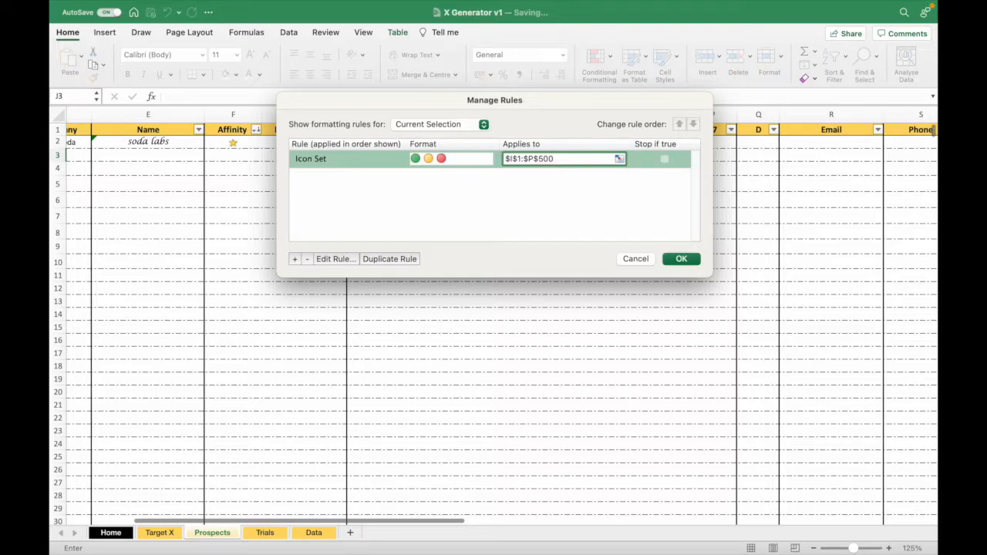
key(Return)
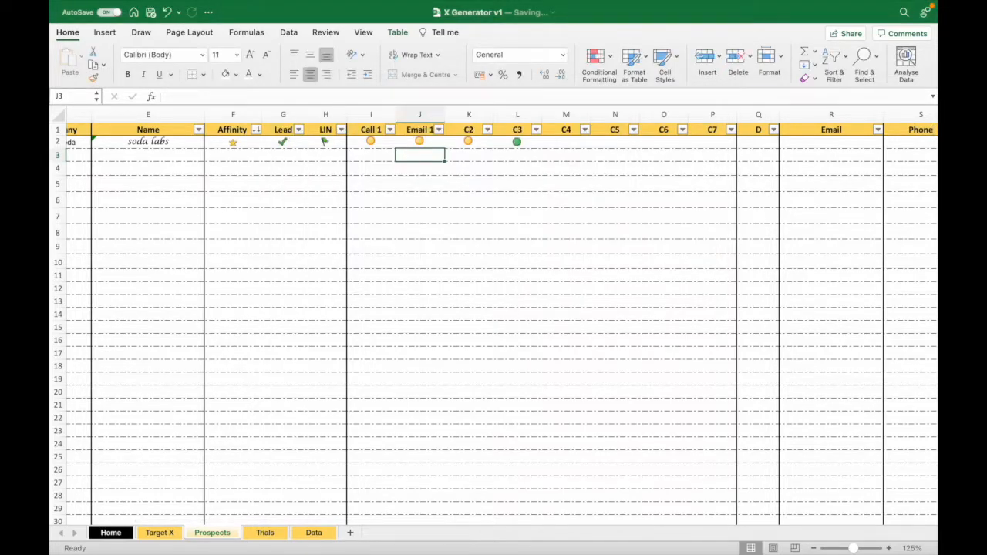
- Check the status icon in J76 of the Email 1 column and remove the test value
scroll(595, 210, down, 15)
scroll(594, 210, down, 3)
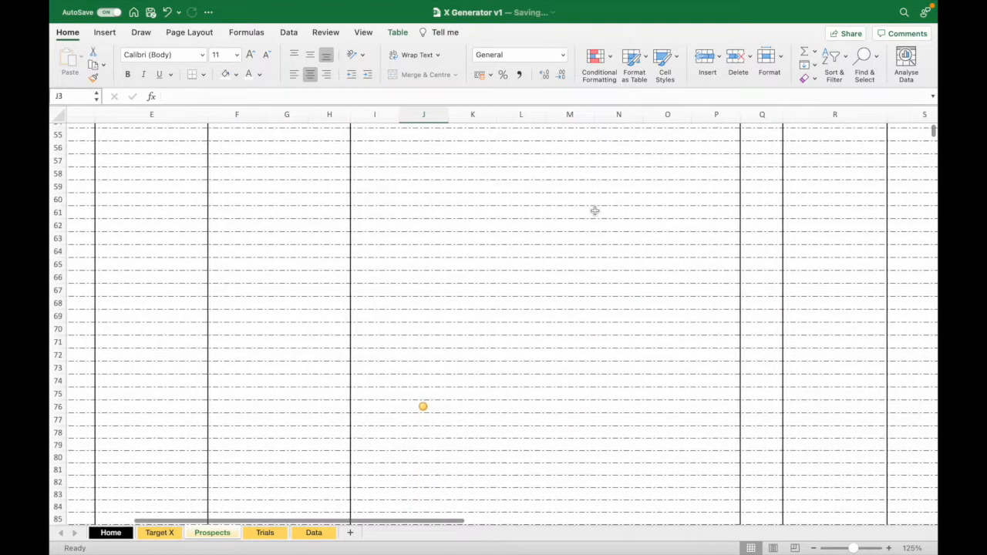
click(422, 407)
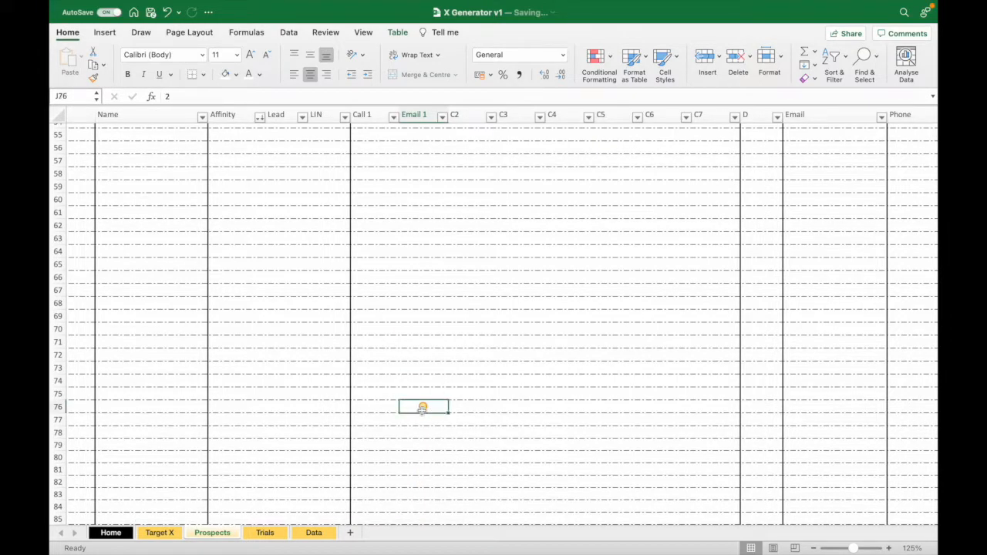
key(super+z)
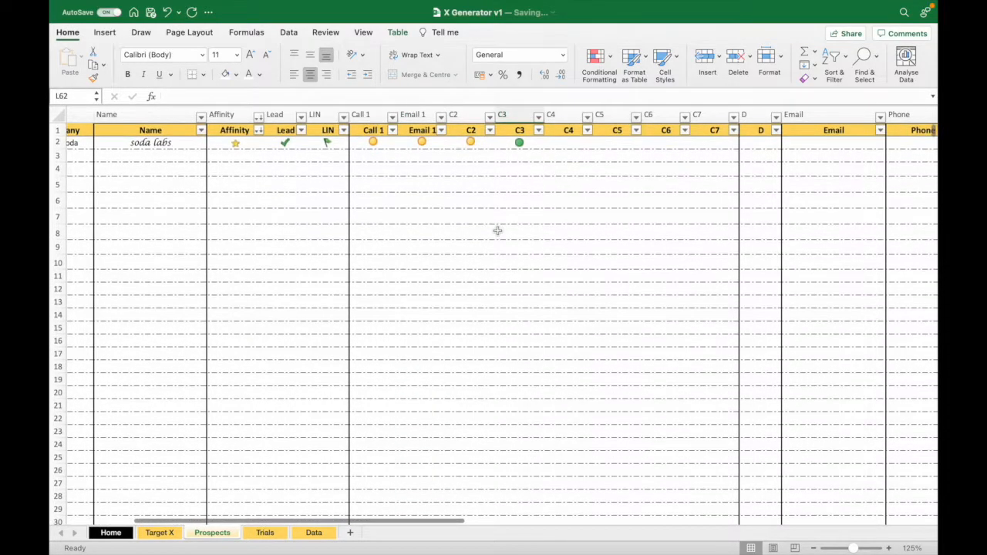
- Change the tracking columns' icon set rule to the red diamond, yellow triangle and green circle icons
click(436, 153)
click(424, 142)
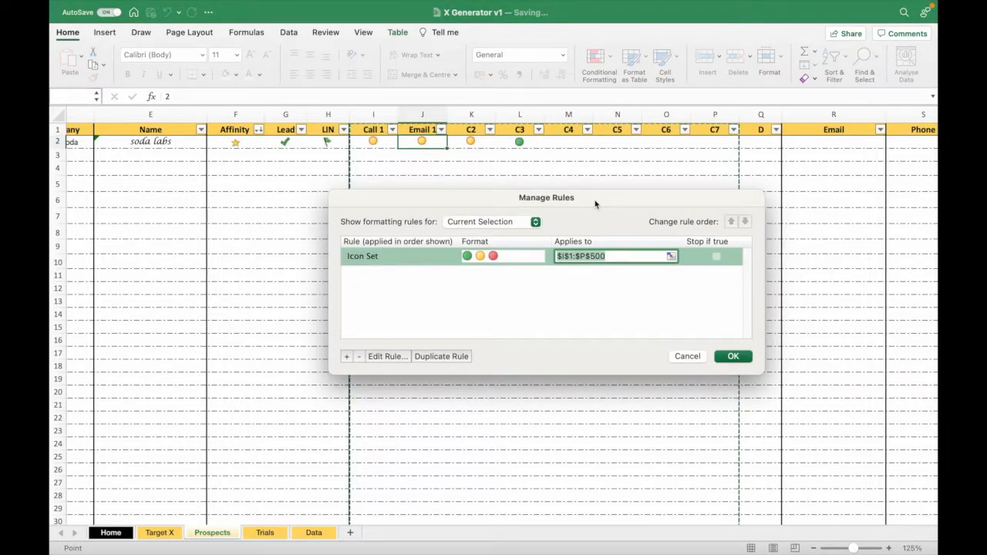
double_click(430, 259)
click(387, 152)
click(387, 152)
click(387, 153)
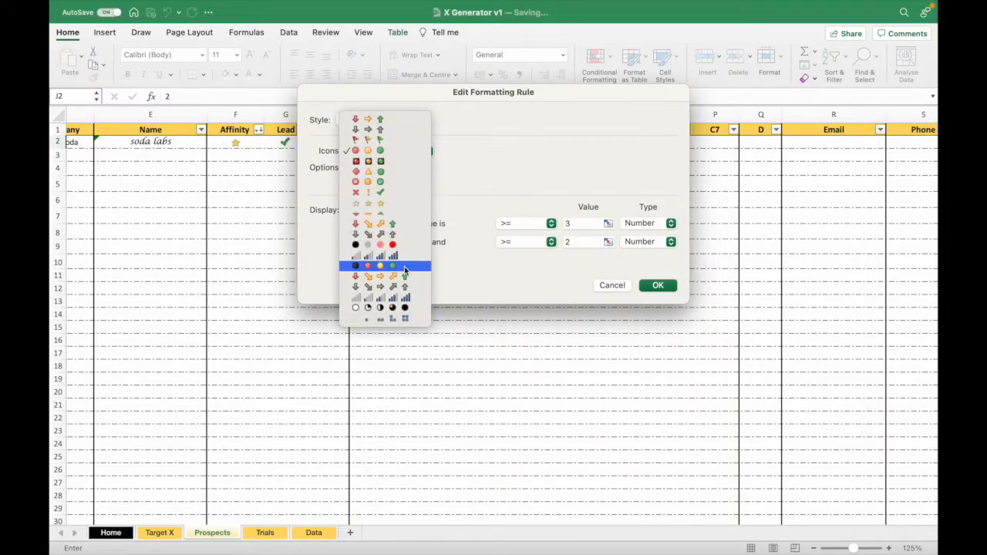
click(410, 178)
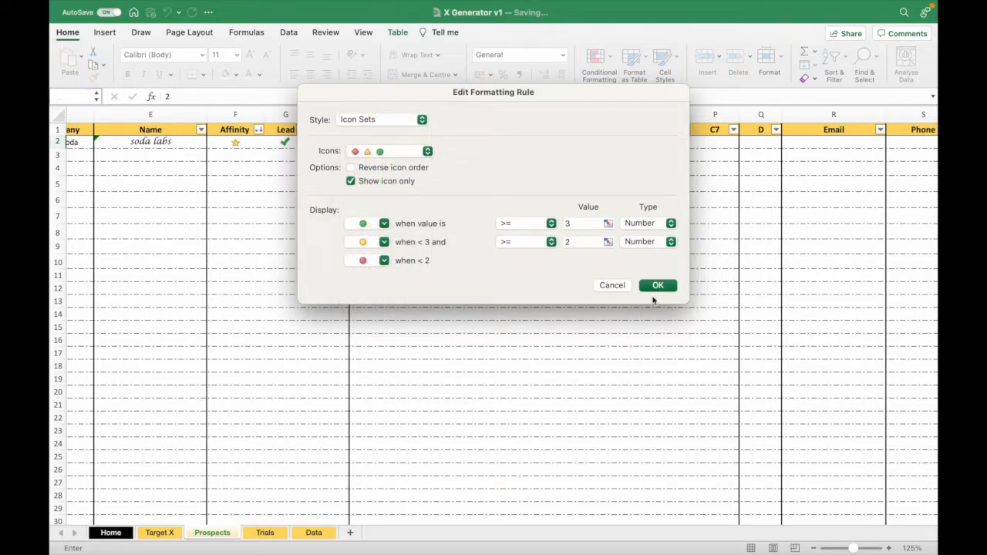
click(653, 287)
click(683, 259)
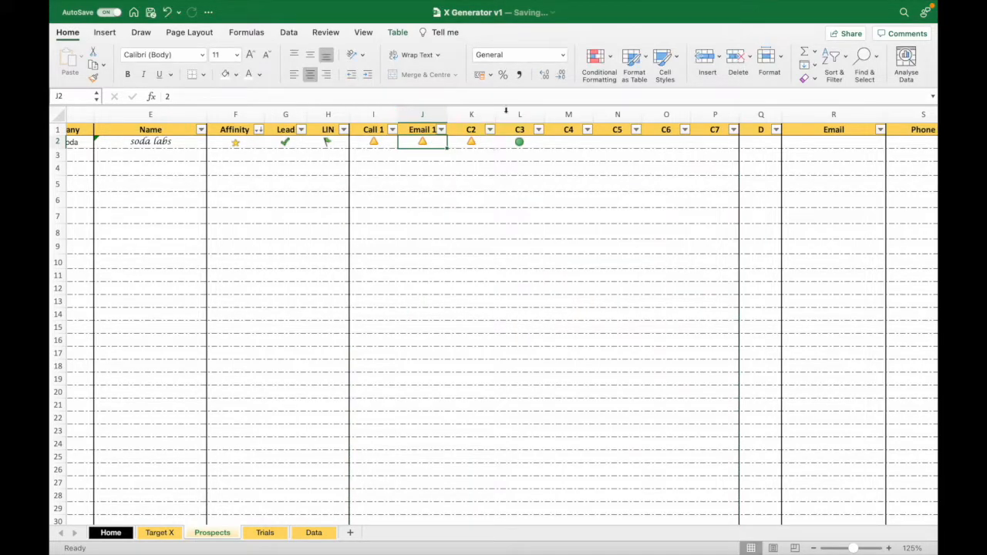
- Switch the tracking columns' icon set rule back to the red, yellow and green circles
click(600, 75)
click(544, 192)
click(598, 63)
click(625, 202)
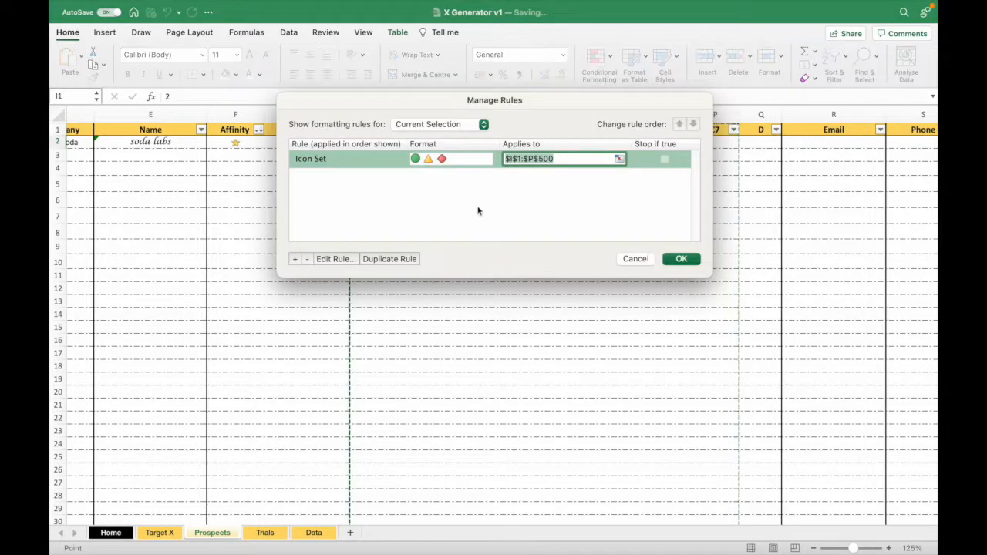
double_click(399, 159)
click(399, 154)
click(399, 152)
click(403, 153)
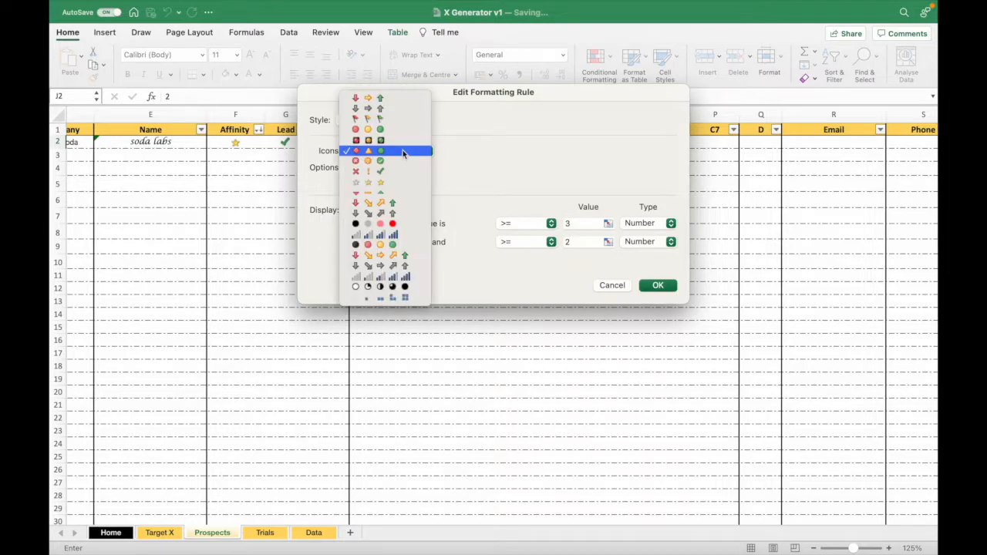
click(400, 129)
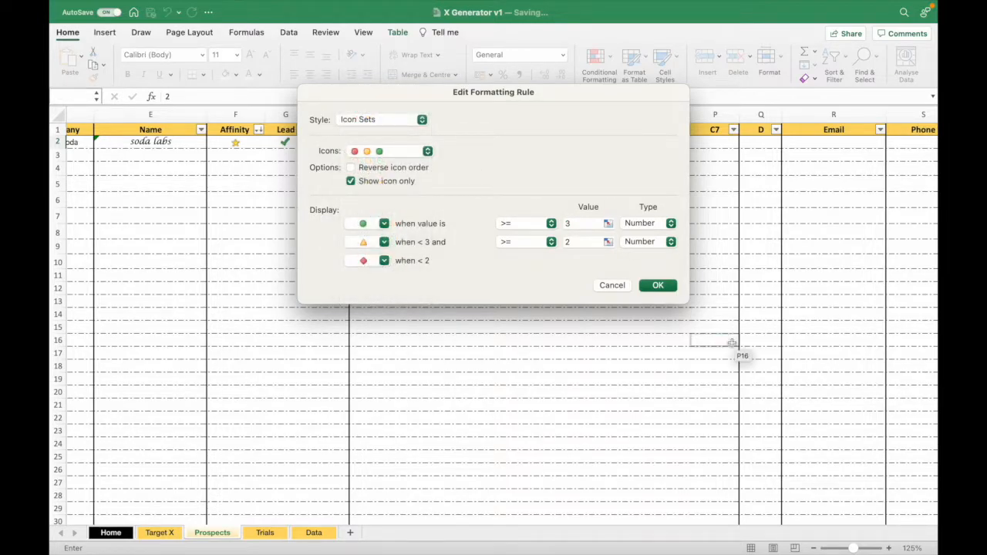
click(657, 285)
click(671, 260)
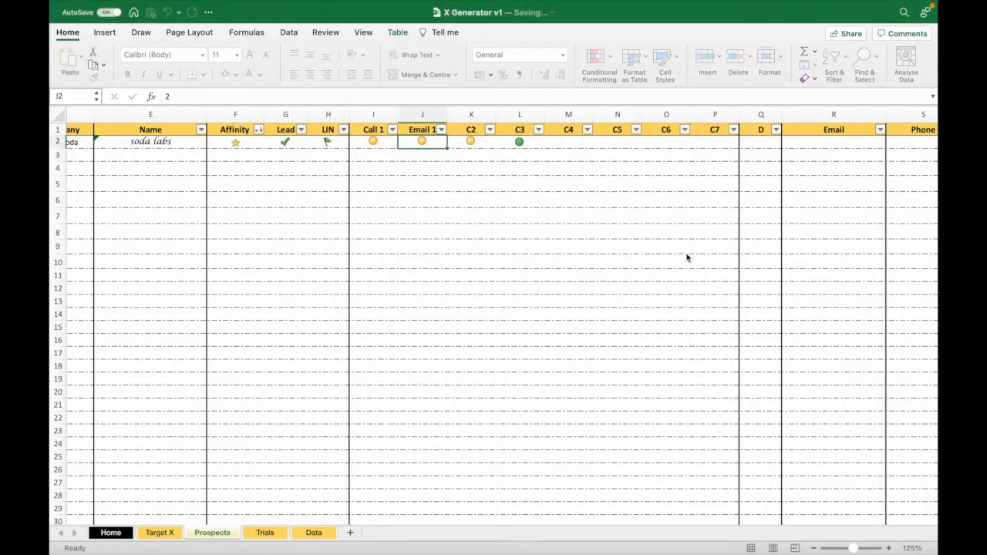
click(536, 202)
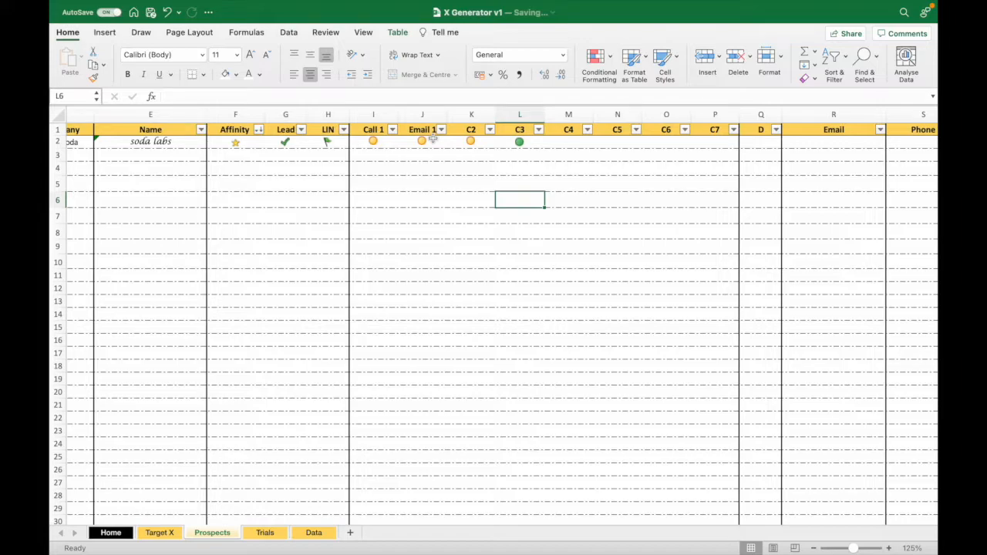
- Rename the D column's header in Q1 to Dials
scroll(433, 138, right, 1)
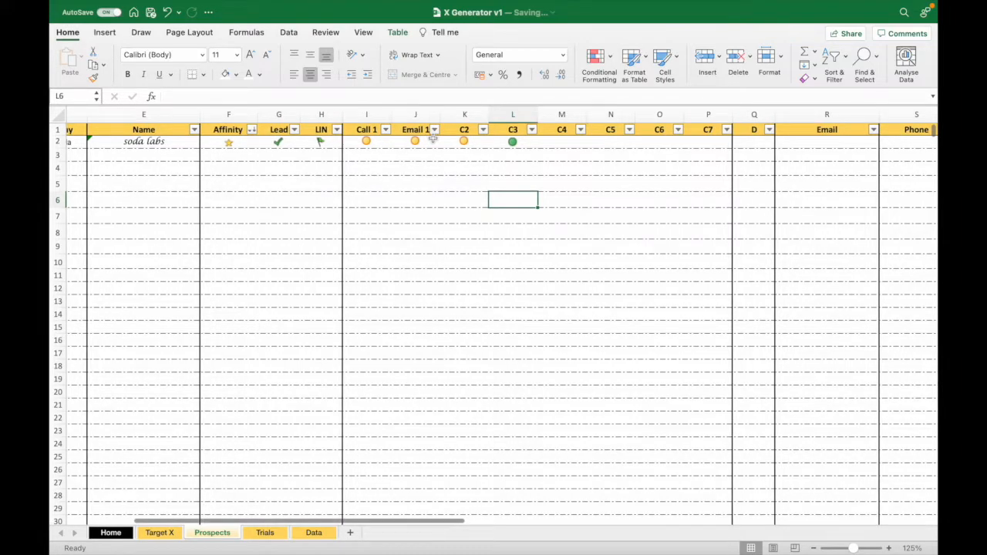
scroll(433, 138, right, 3)
drag(255, 144, 634, 151)
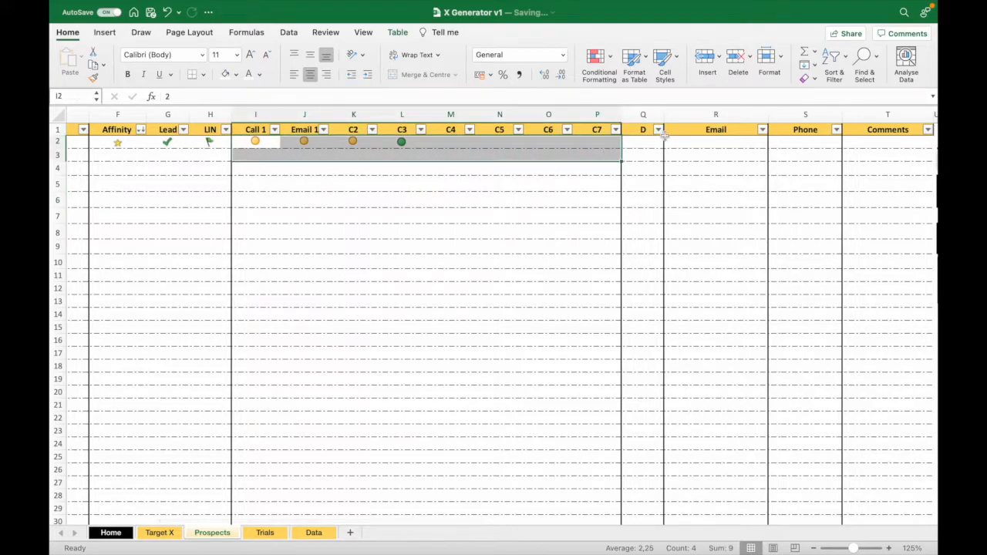
click(667, 134)
scroll(666, 136, right, 2)
click(588, 126)
click(603, 130)
click(589, 131)
click(588, 129)
text(Dials)
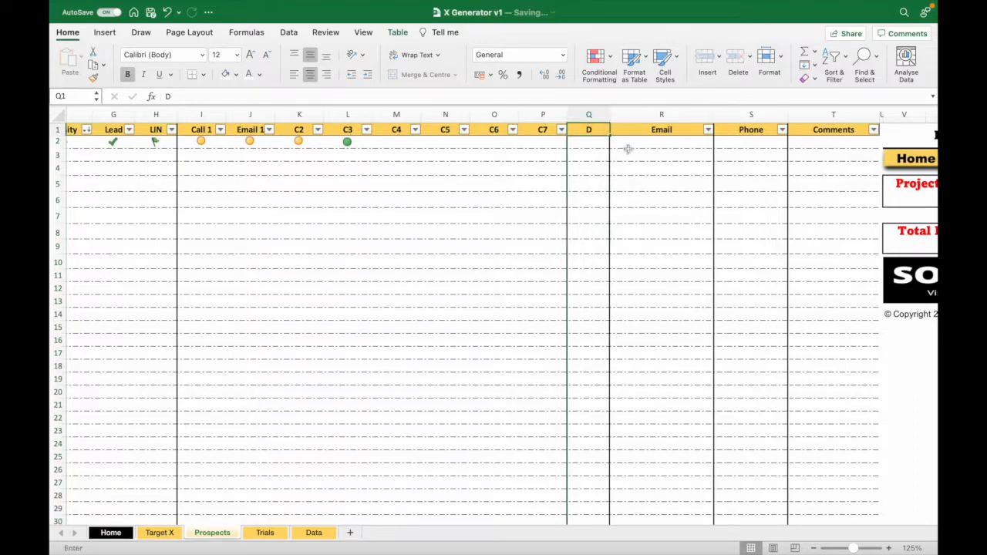
click(627, 205)
- Enter 2 dials in Q2 and 3 dials in Q3 of the Dials column
scroll(628, 208, right, 6)
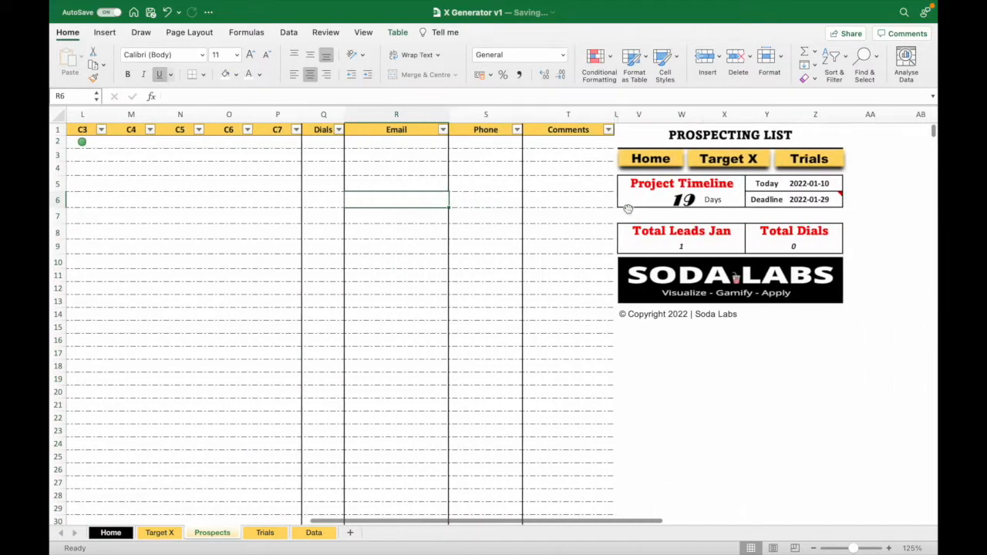
click(266, 141)
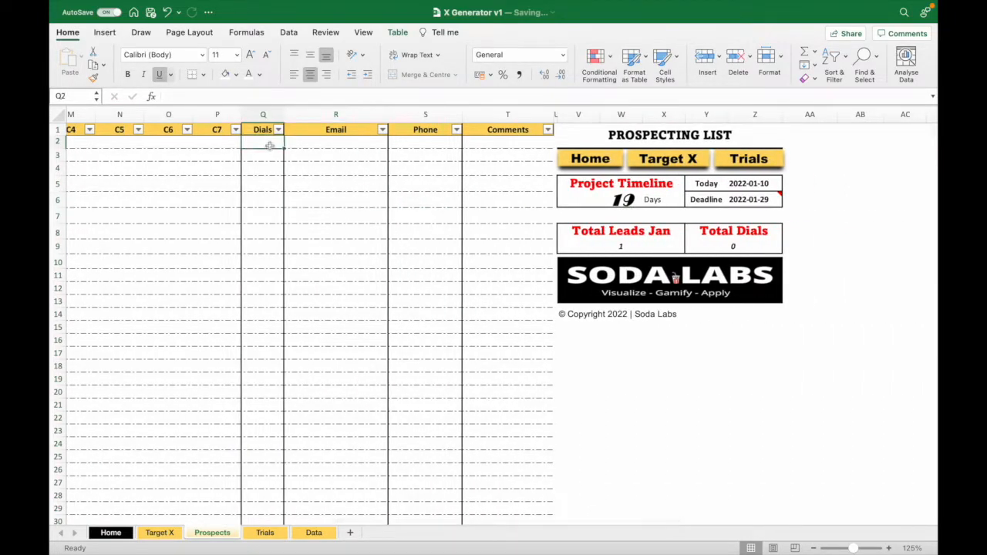
text(2)
key(Return)
text(3)
key(Return)
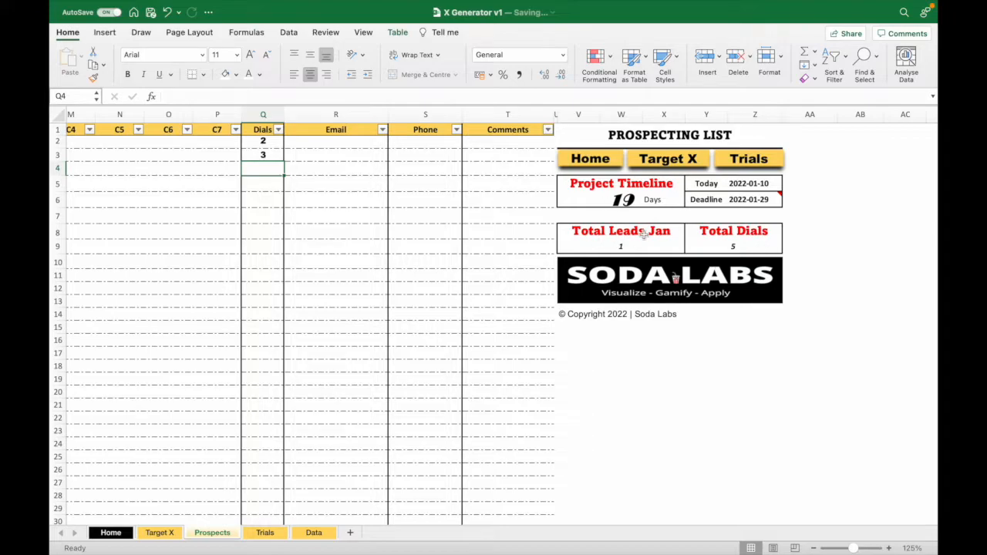
- Copy the Call 1 to C3 statuses in I2:L2 down through row 14
scroll(351, 249, down, 5)
scroll(351, 249, left, 5)
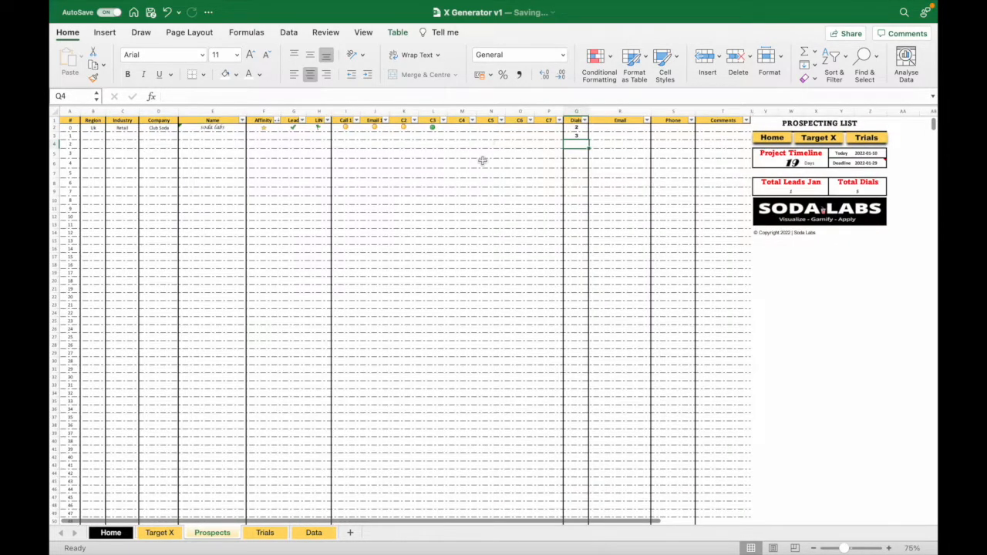
drag(347, 128, 449, 131)
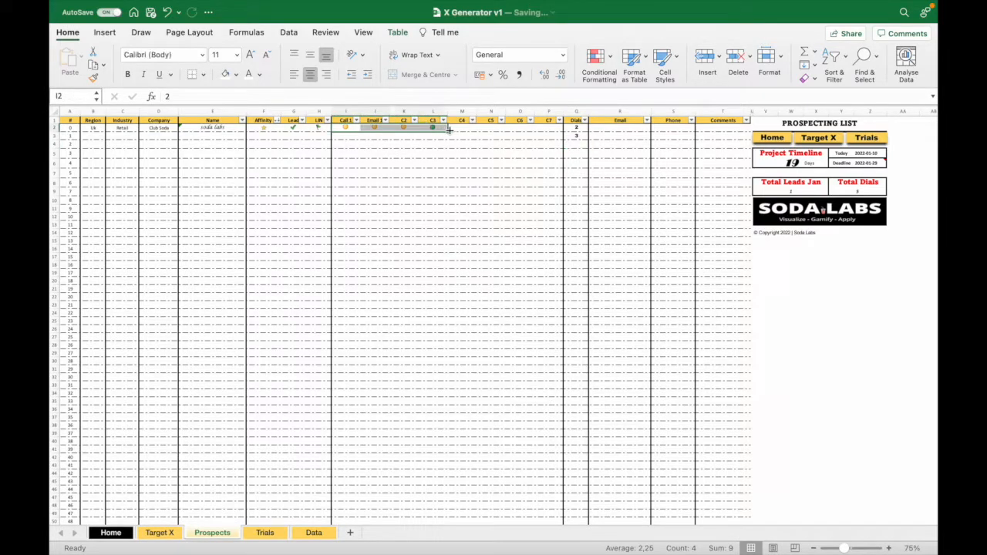
drag(449, 131, 453, 249)
click(504, 250)
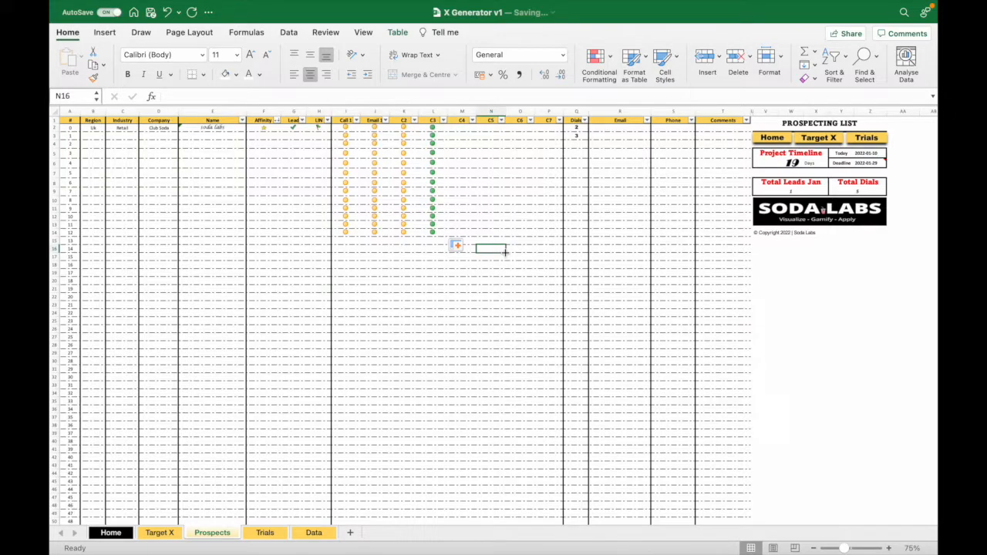
- Change the Email 1 status in J7 to green and set the C2 and Call 1 statuses in row 6 to 1
click(376, 175)
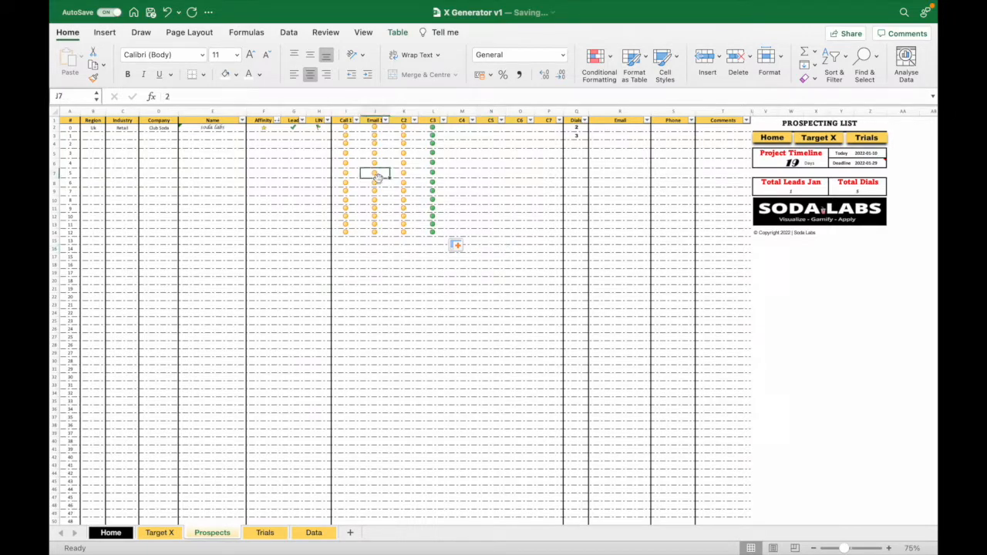
text(1)
key(Return)
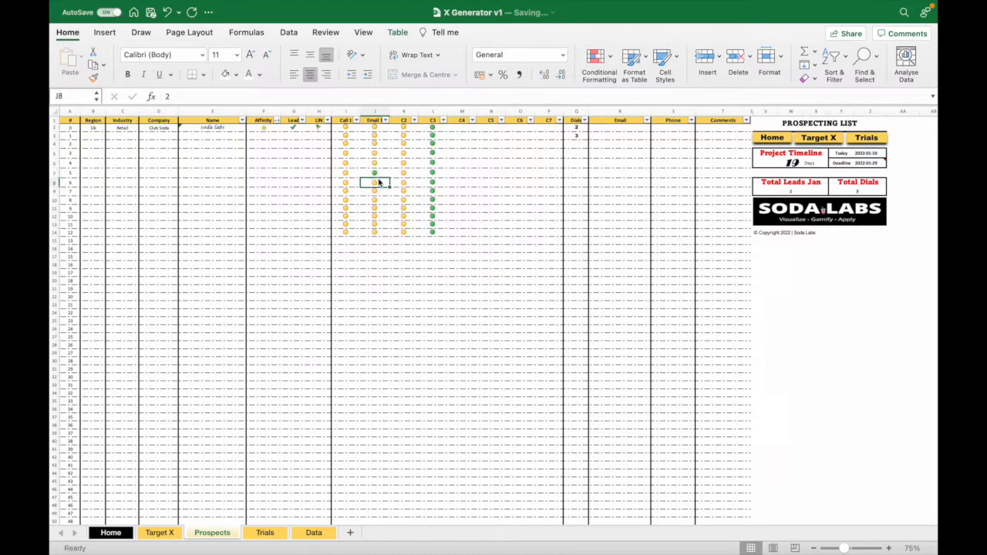
click(399, 163)
text(1)
click(485, 164)
click(351, 165)
text(1)
click(497, 185)
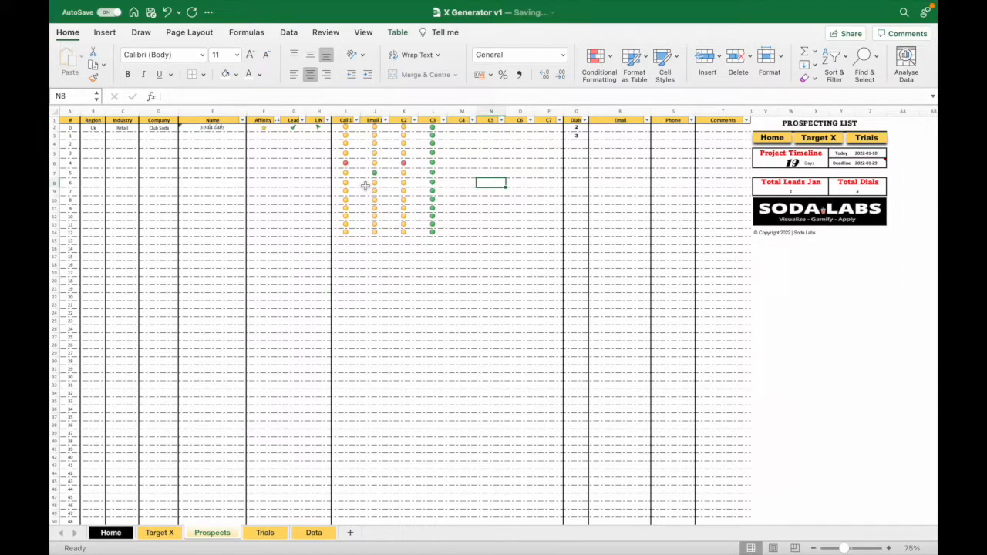
click(347, 164)
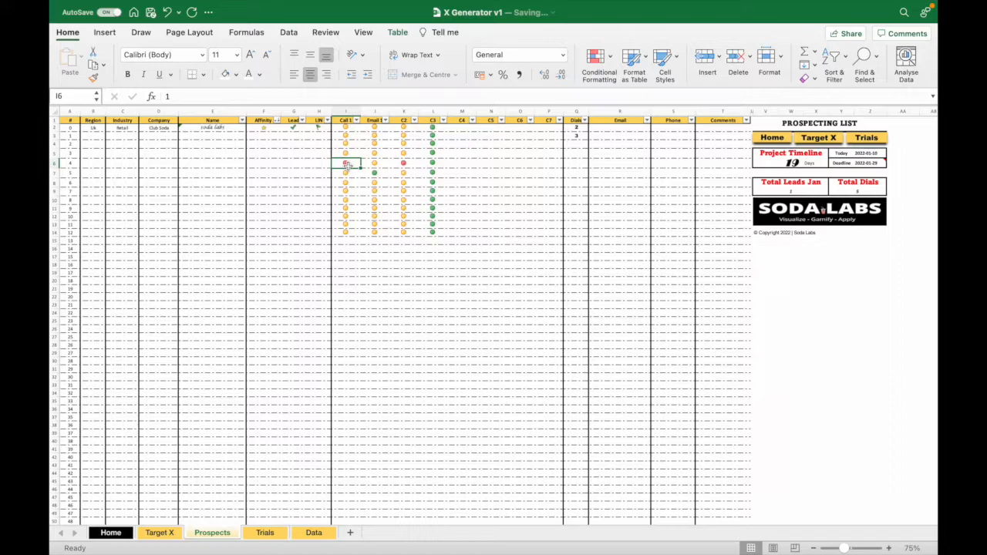
- Switch to the Target X sheet
click(159, 533)
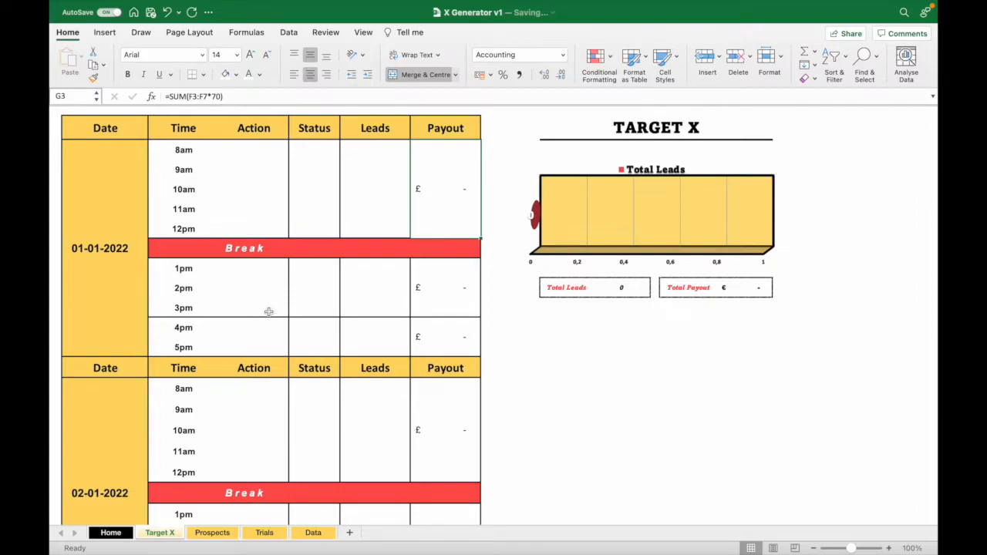
- Return to the Prospects sheet and look over the Lead, LIN and Call 1 to C3 status columns
click(216, 533)
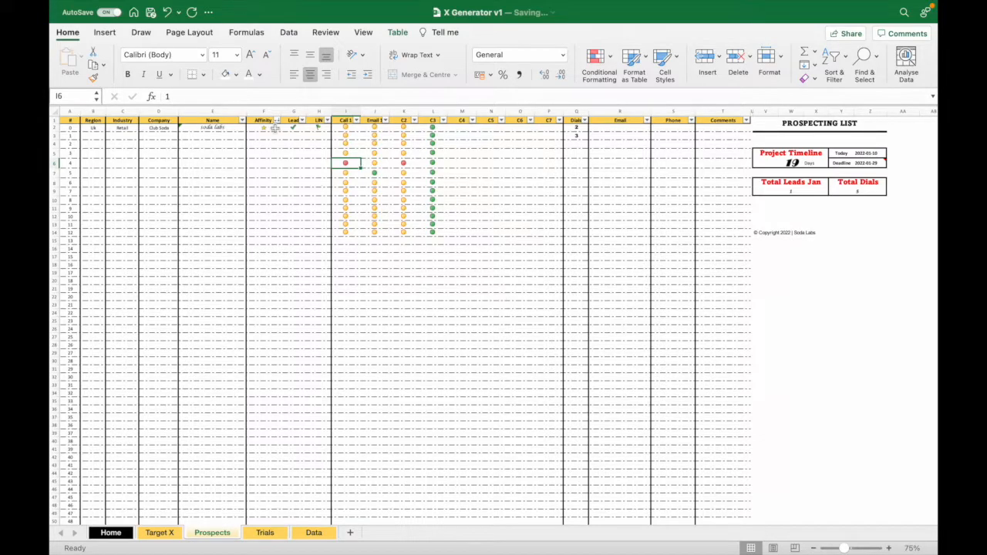
drag(285, 137, 309, 260)
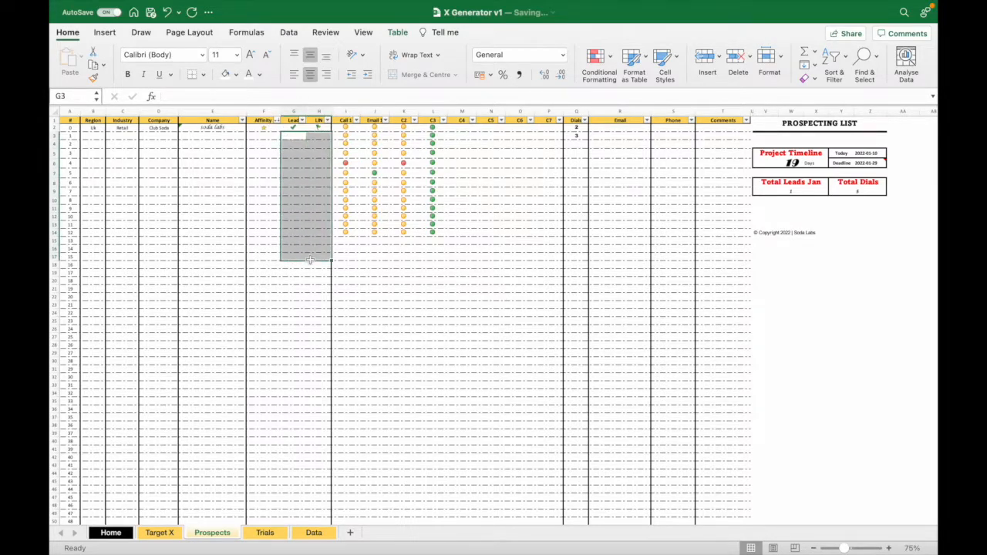
click(352, 232)
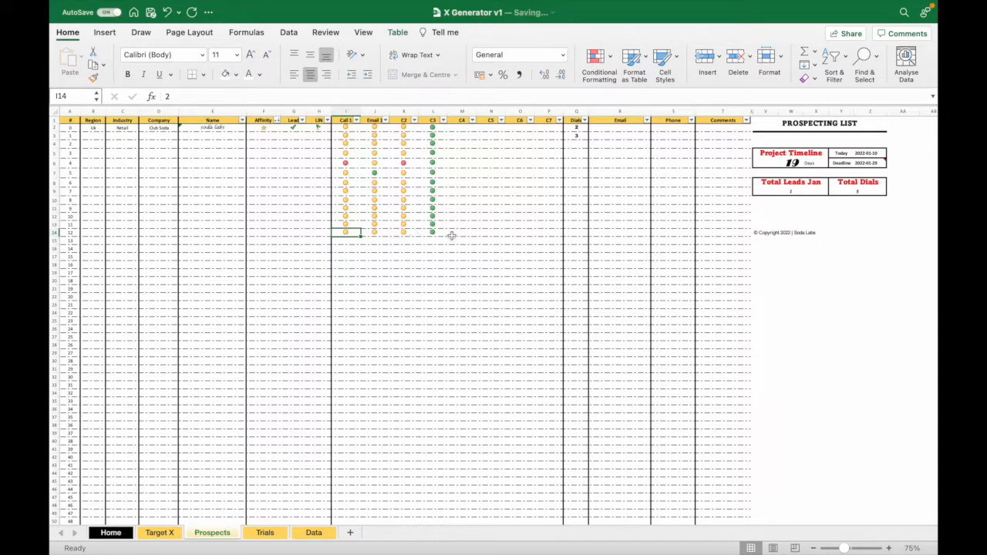
click(444, 232)
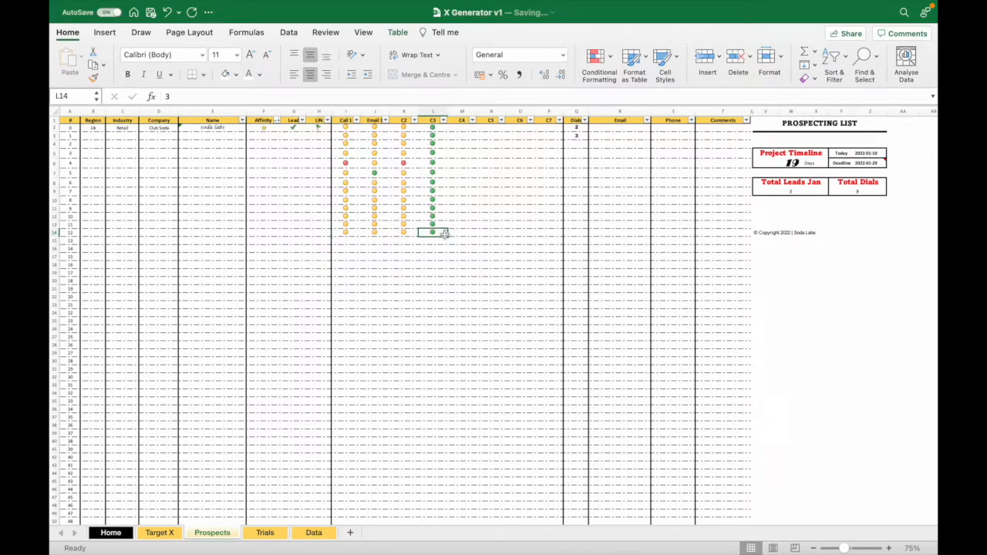
scroll(444, 233, up, 5)
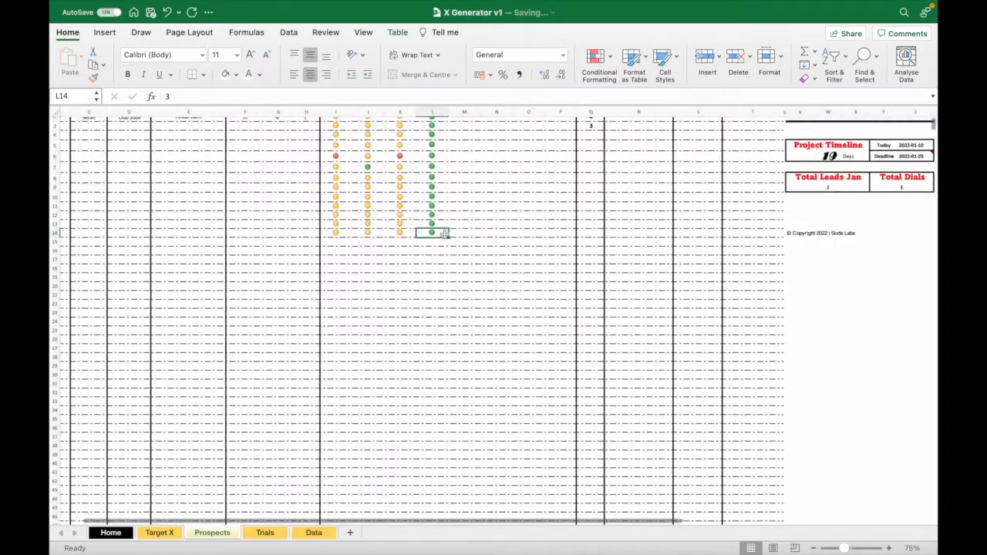
scroll(444, 233, right, 3)
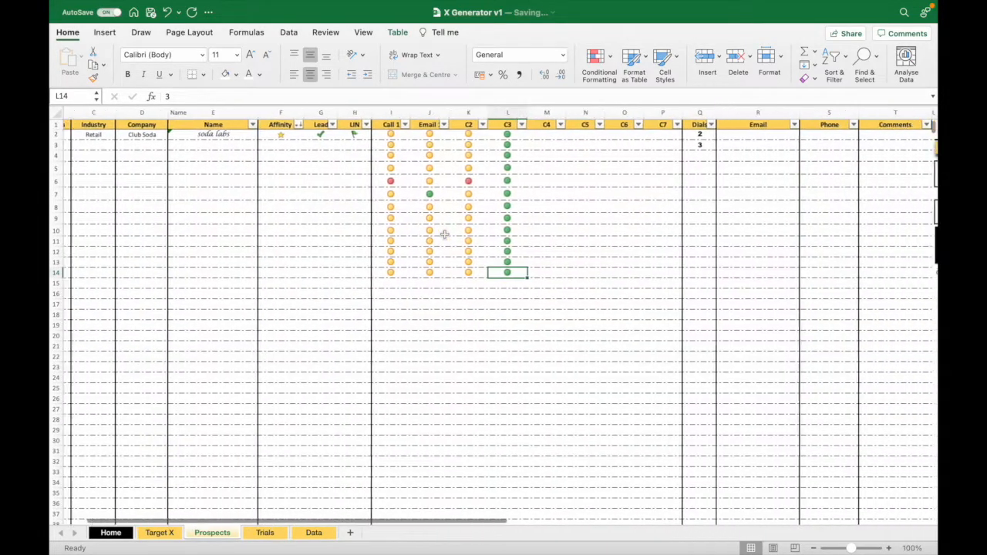
scroll(444, 233, left, 3)
scroll(444, 233, down, 5)
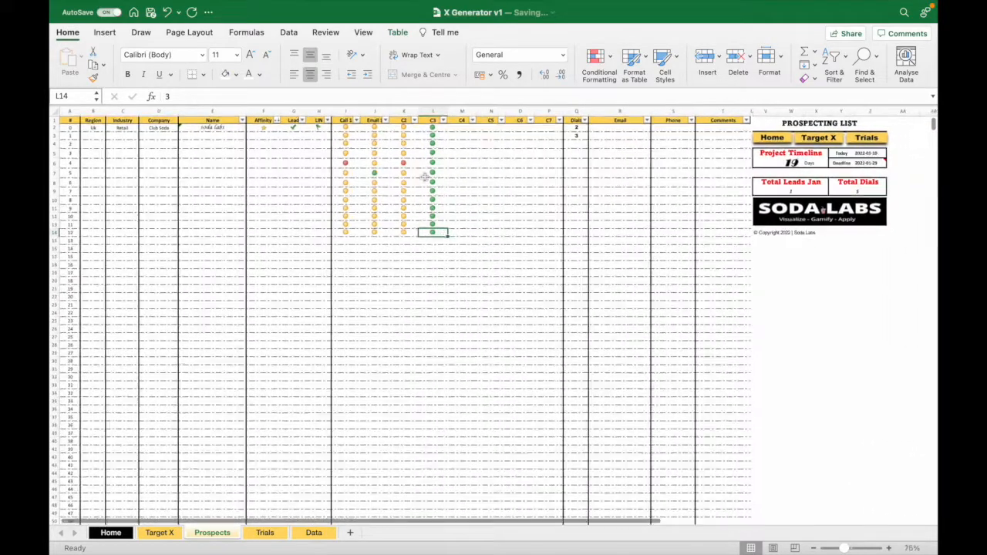
- Hide the formula bar and the row and column headings, and collapse the ribbon
click(364, 32)
click(400, 55)
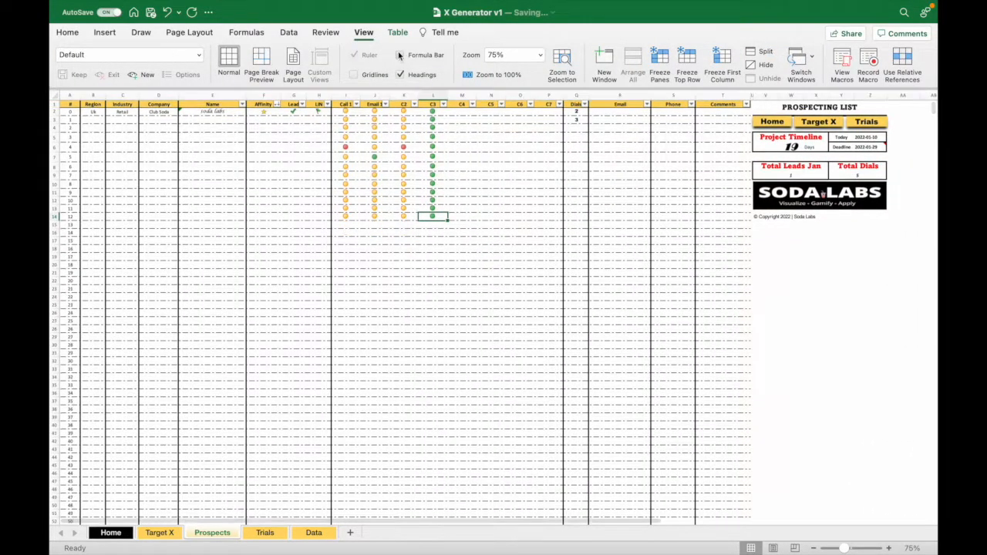
click(401, 74)
click(67, 32)
click(67, 33)
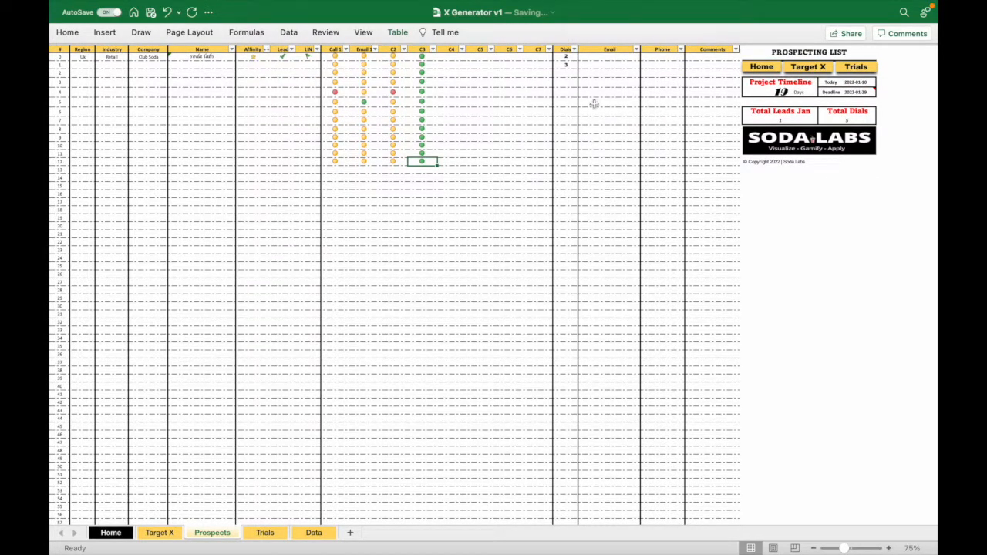
- Look over the Email, Phone and Comments columns of the prospect table
drag(610, 74, 612, 233)
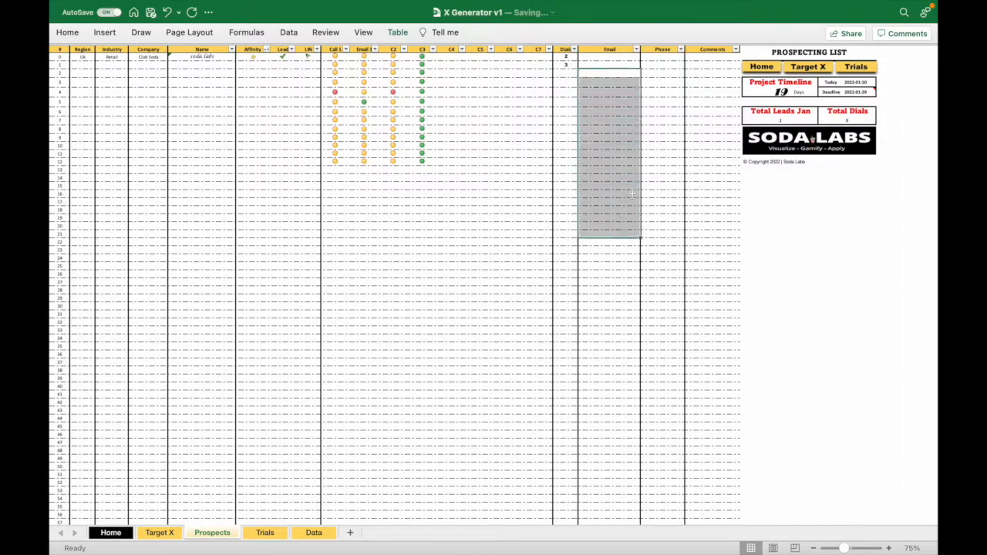
drag(666, 101, 666, 209)
drag(722, 67, 722, 181)
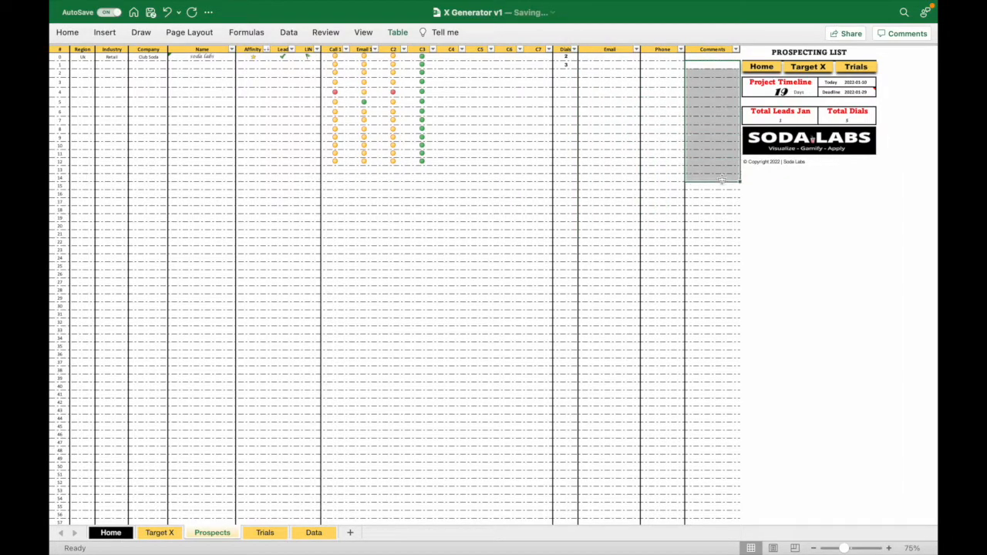
click(469, 160)
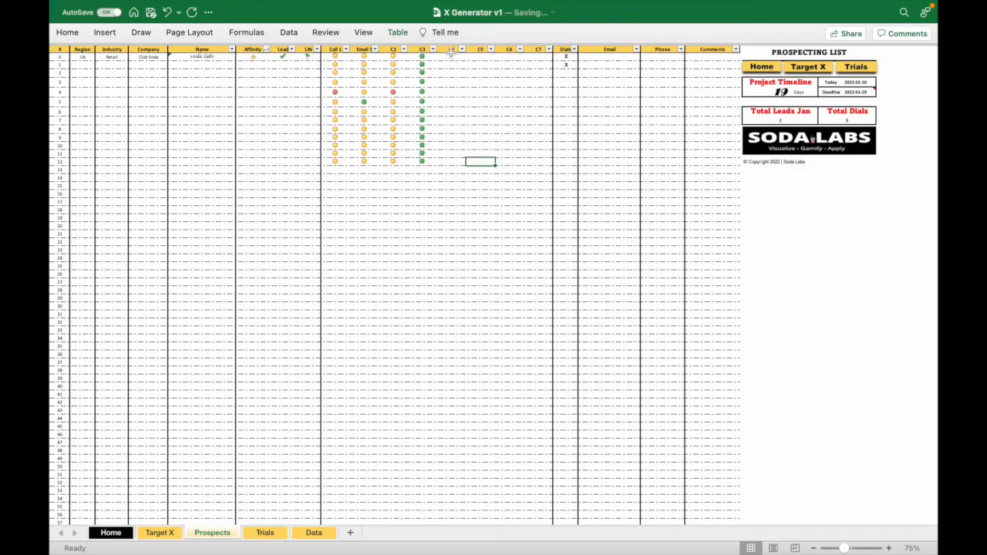
- Show the formula bar and the row and column headings on the Prospects sheet again
click(365, 34)
click(418, 55)
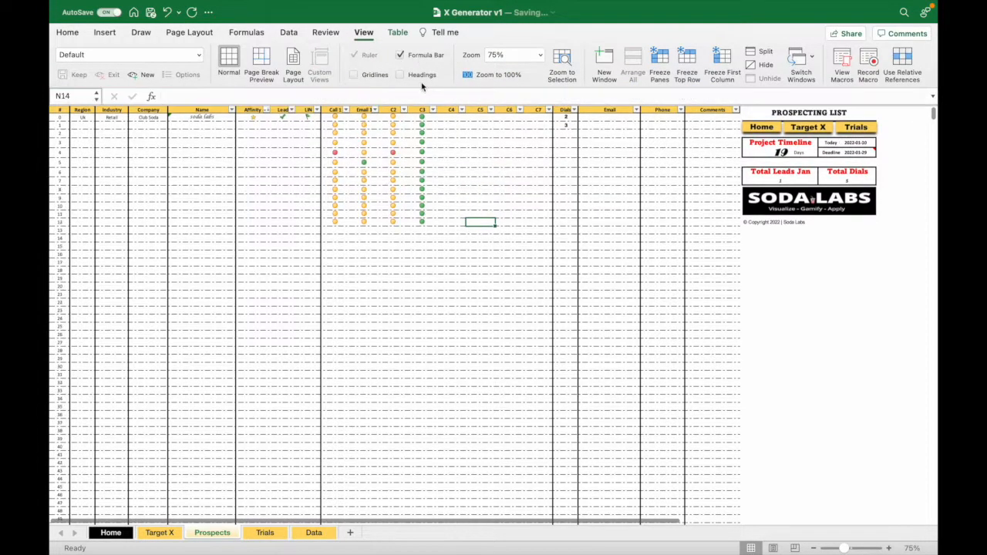
click(418, 76)
- Insert a new column before the C4 column in the prospect table
click(467, 110)
right_click(466, 111)
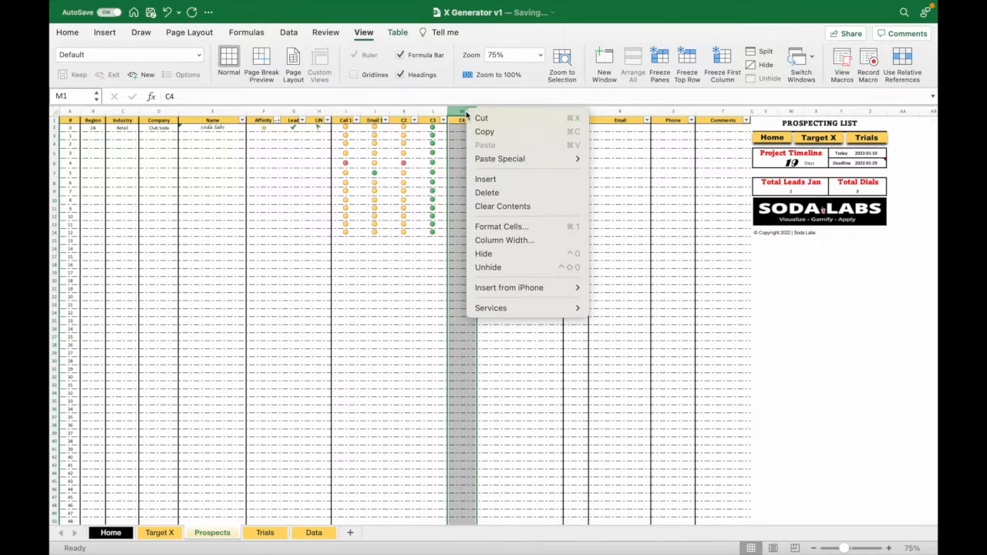
click(504, 182)
click(578, 229)
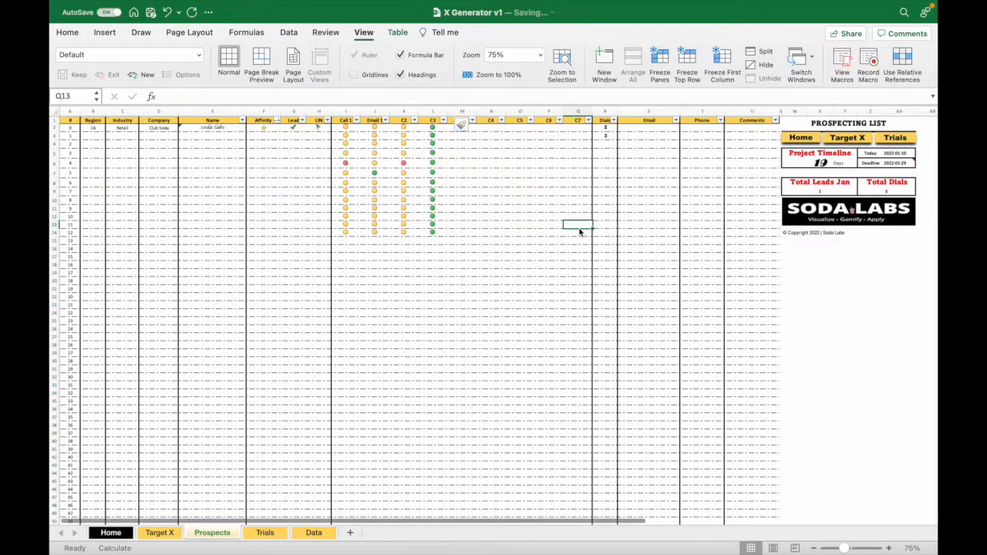
- Select the Today date in the Project Timeline block and display the headings and formula bar
scroll(505, 186, up, 2)
scroll(505, 185, up, 3)
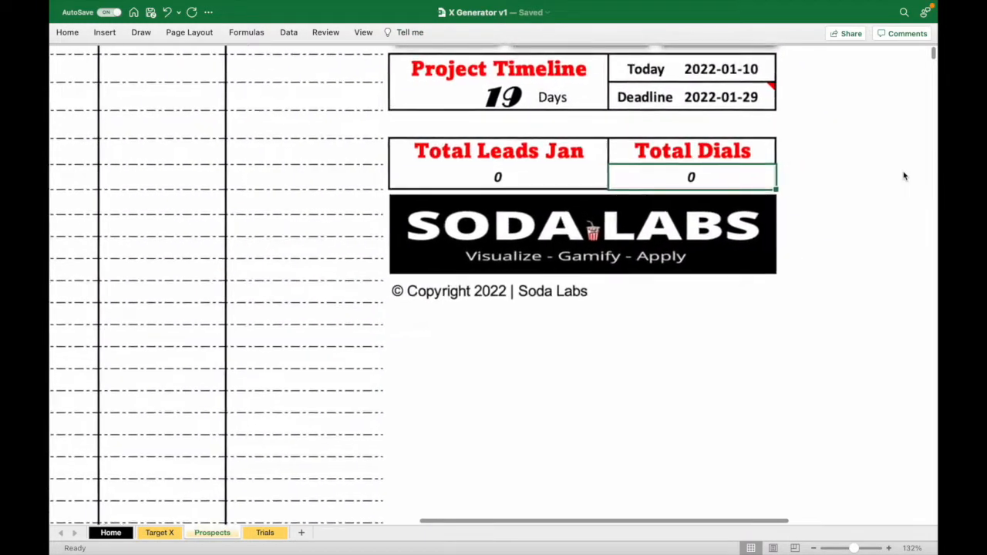
scroll(903, 176, up, 3)
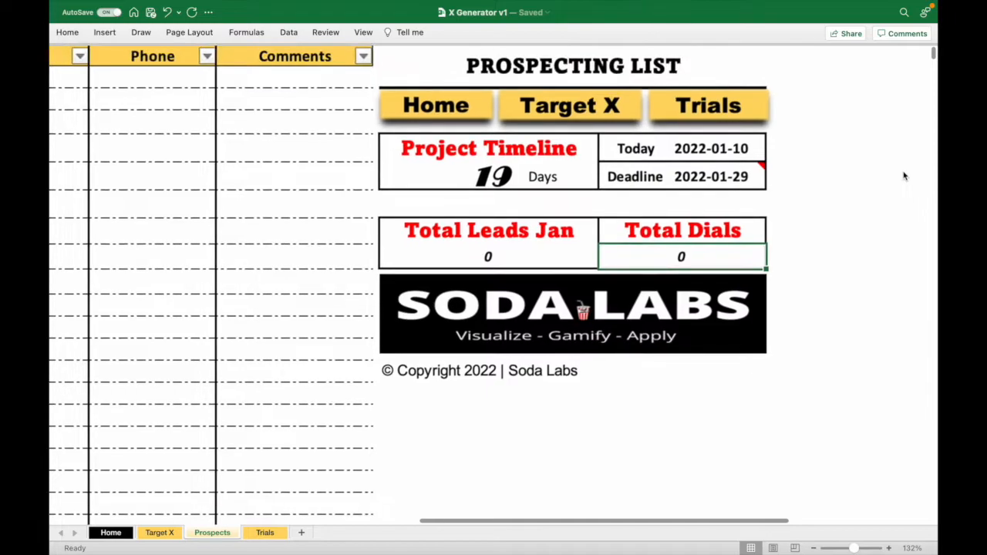
scroll(903, 175, left, 2)
scroll(903, 176, right, 3)
click(759, 149)
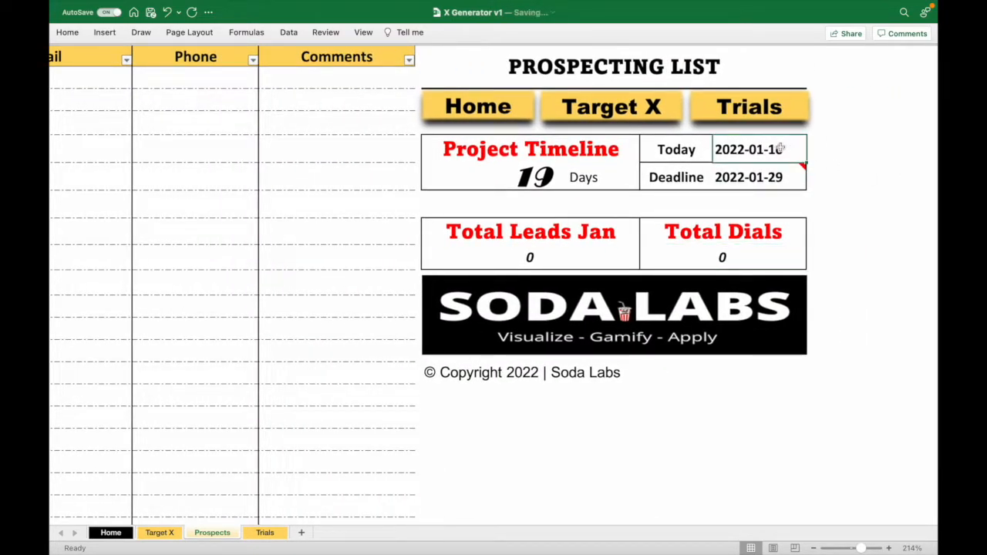
click(364, 32)
click(420, 73)
click(424, 55)
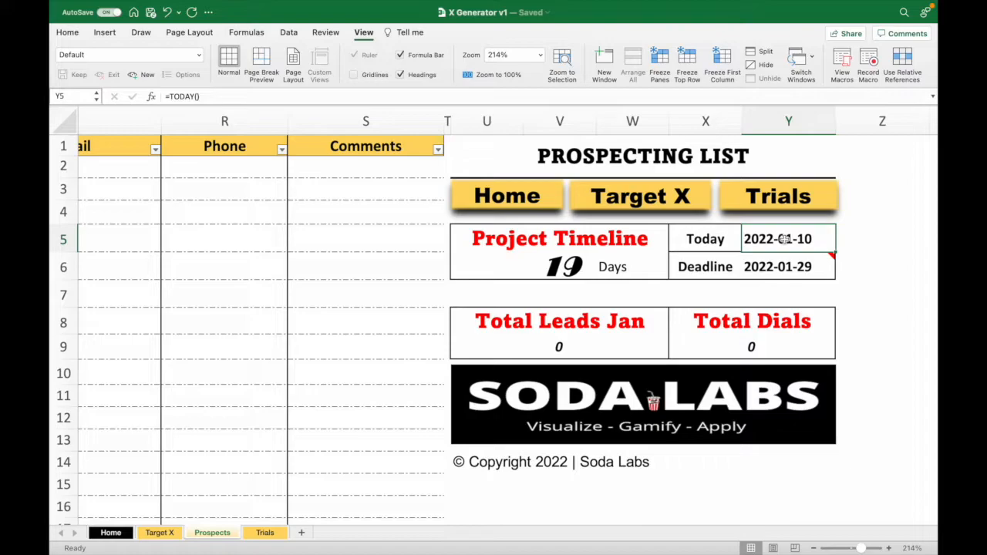
- Clear the Today date in Y5 and re-enter it with the formula =TODAY()
key(Delete)
click(866, 245)
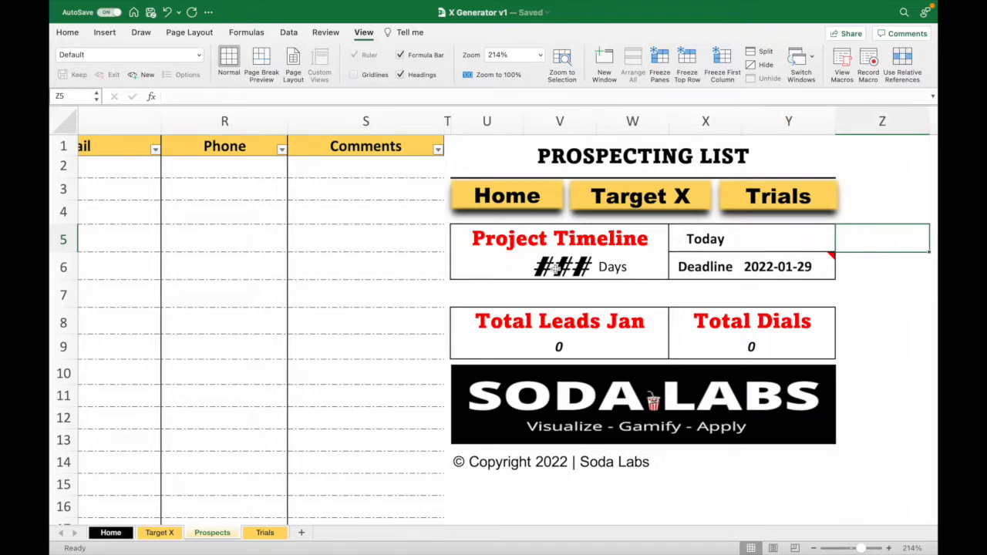
click(778, 237)
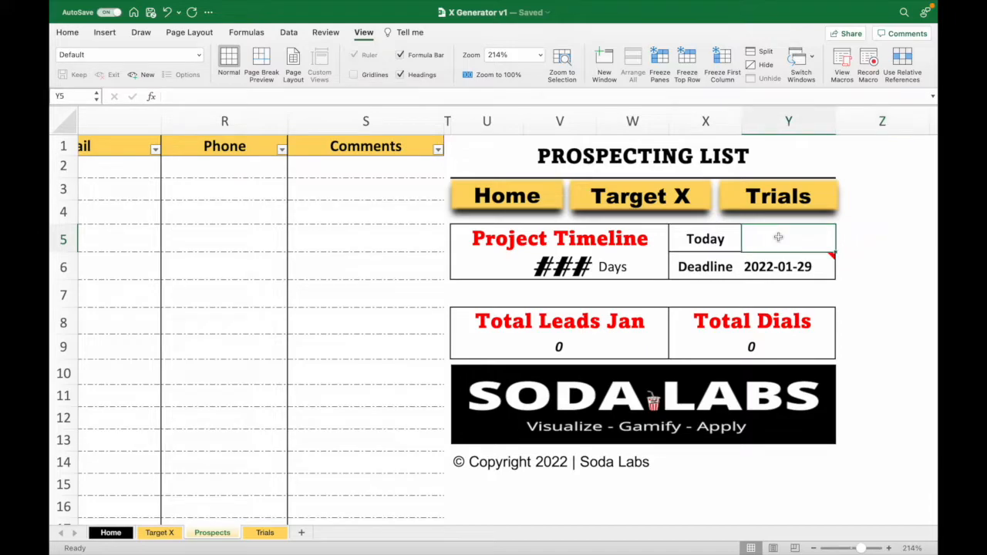
text(=today)
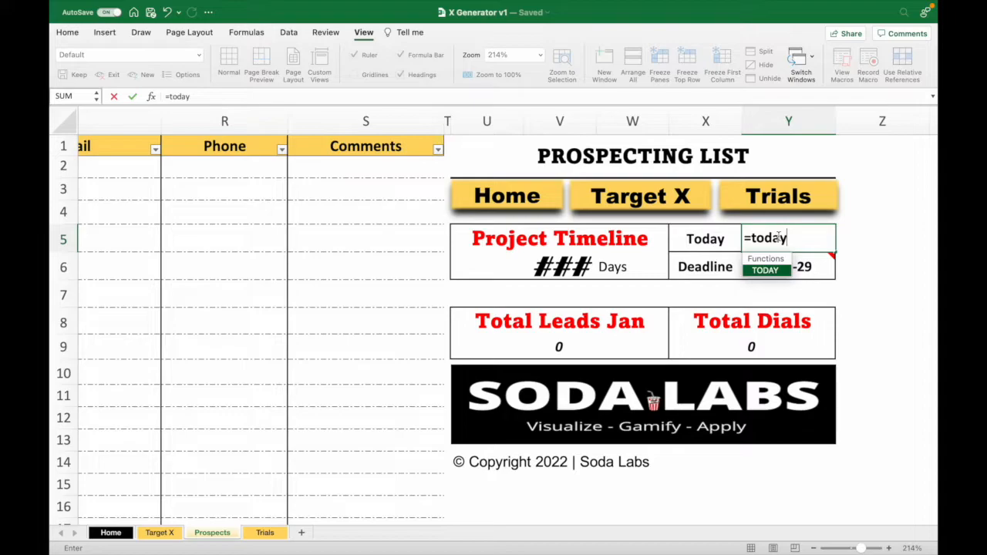
key(Tab)
key(Down)
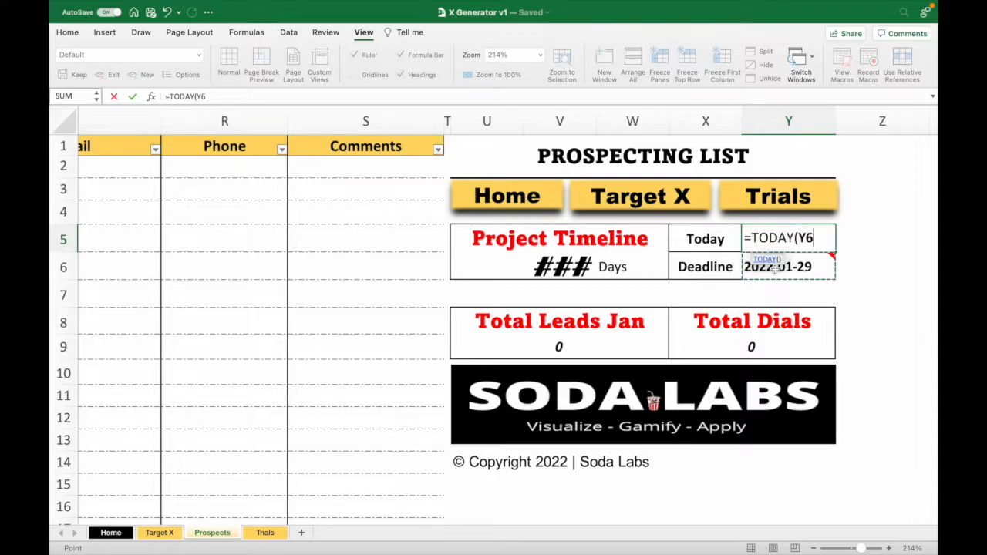
key(BackSpace)
key(BackSpace)
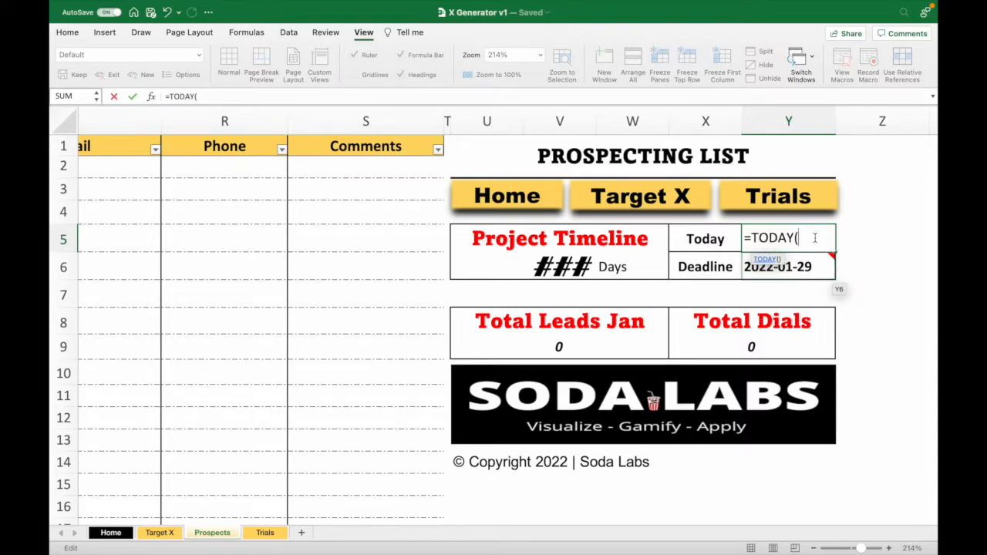
key(Return)
click(814, 239)
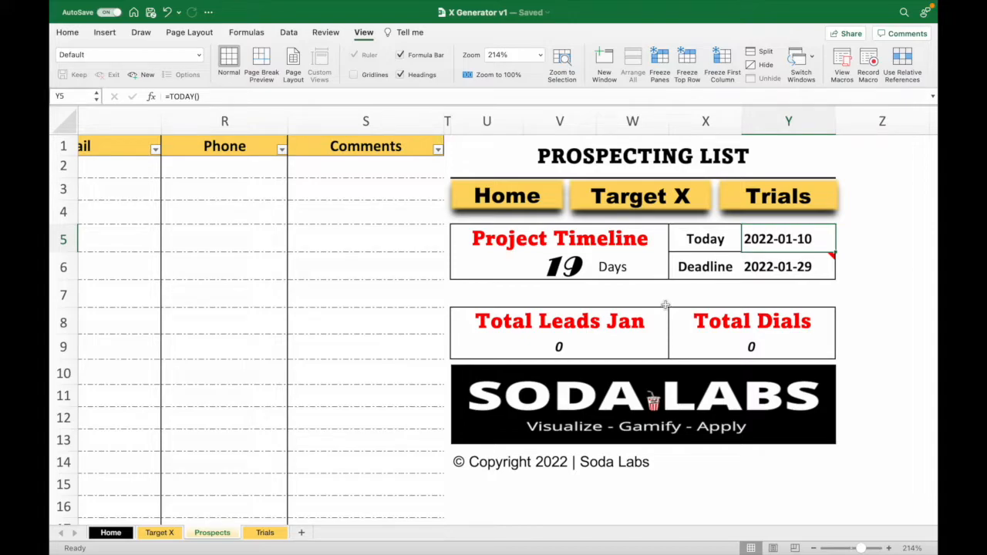
- Set the project Deadline in Y6 to 2022-02-15
click(777, 269)
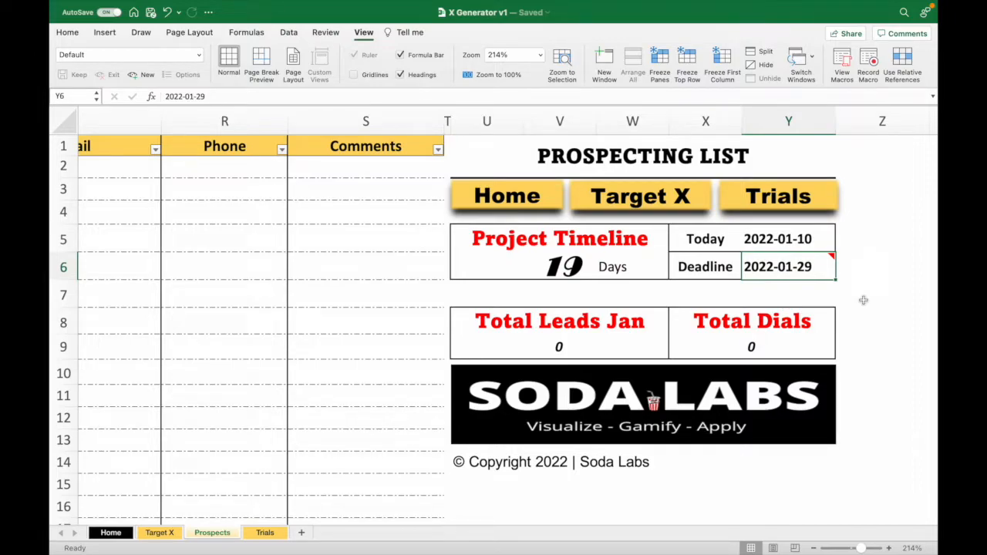
double_click(798, 265)
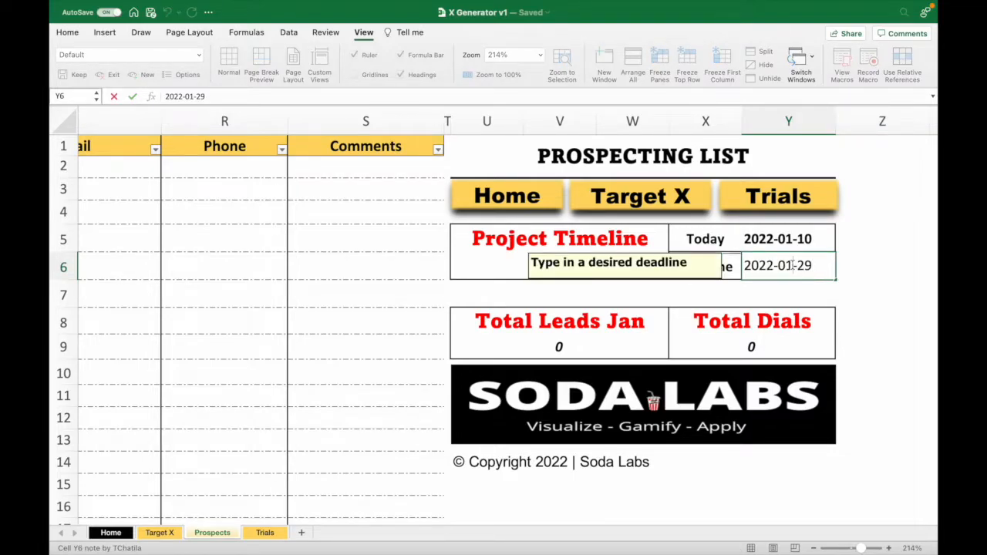
click(817, 265)
key(BackSpace)
key(BackSpace)
text(1)
key(Return)
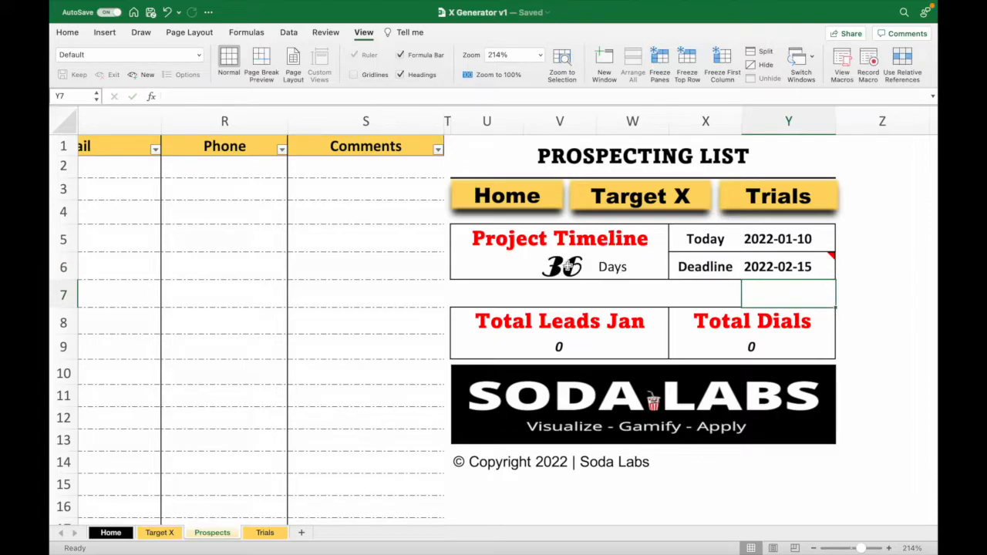
click(908, 300)
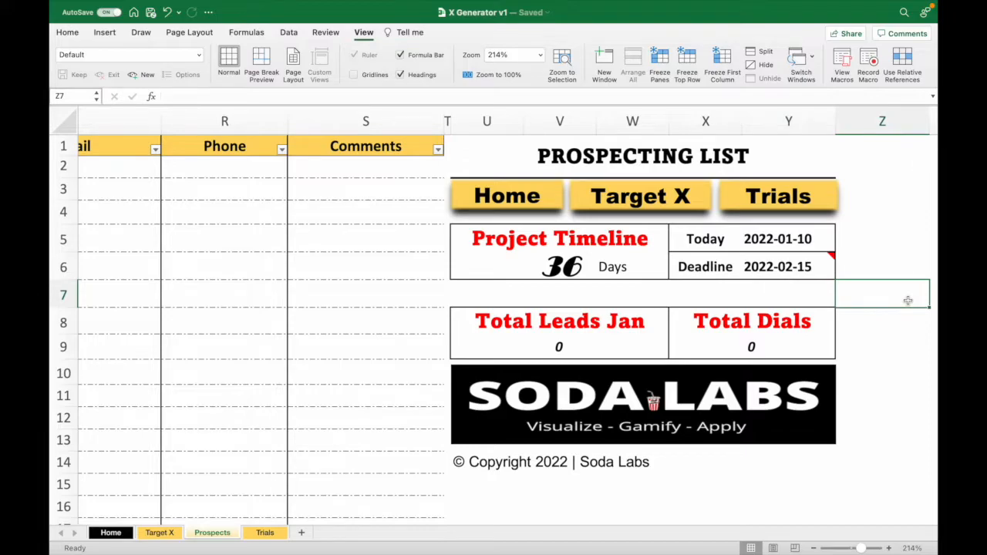
- Delete the note attached to the Deadline cell Y6
click(809, 264)
right_click(809, 263)
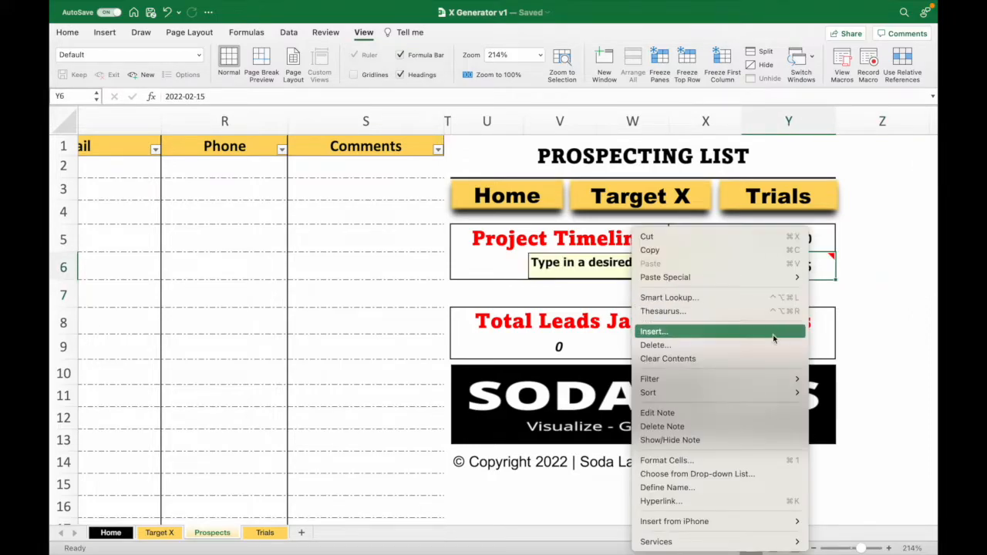
click(753, 424)
click(885, 294)
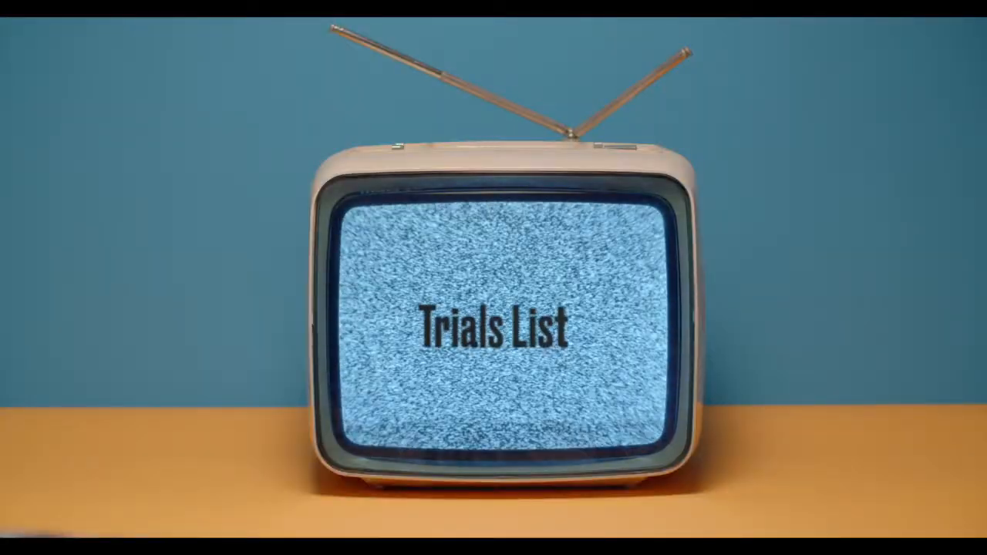
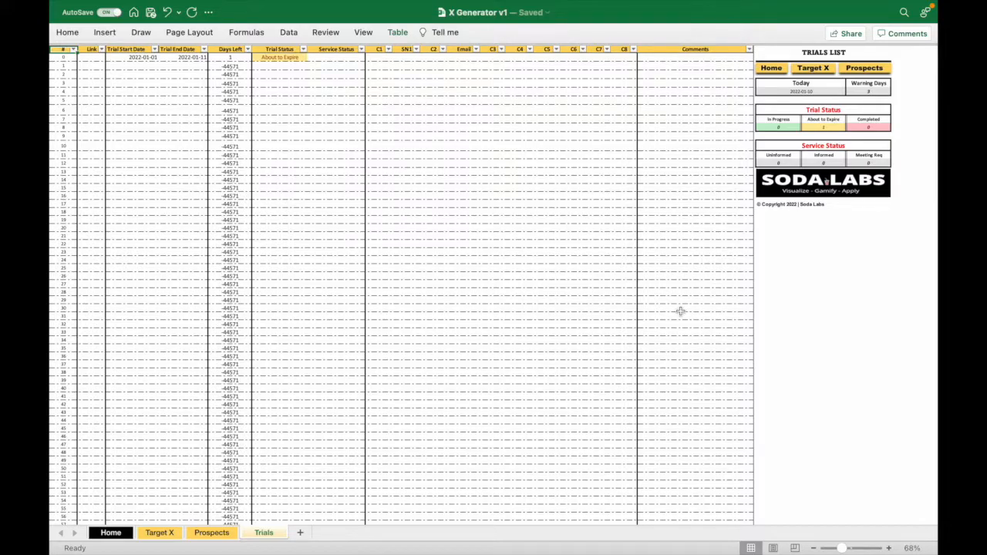
- Examine the Trials sheet's summary block with Today, Warning Days, Trial Status and Service Status
scroll(862, 179, up, 5)
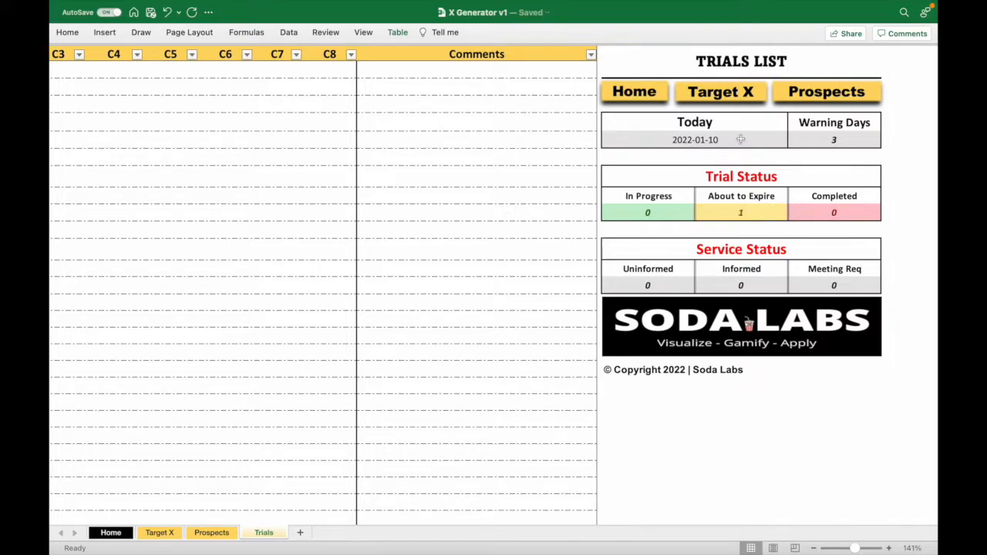
scroll(740, 139, right, 2)
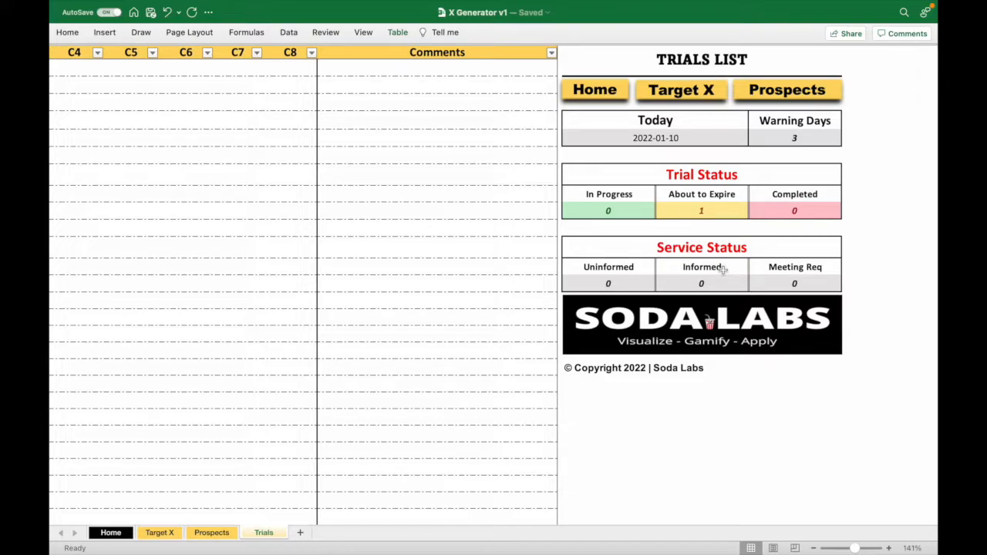
scroll(703, 269, right, 1)
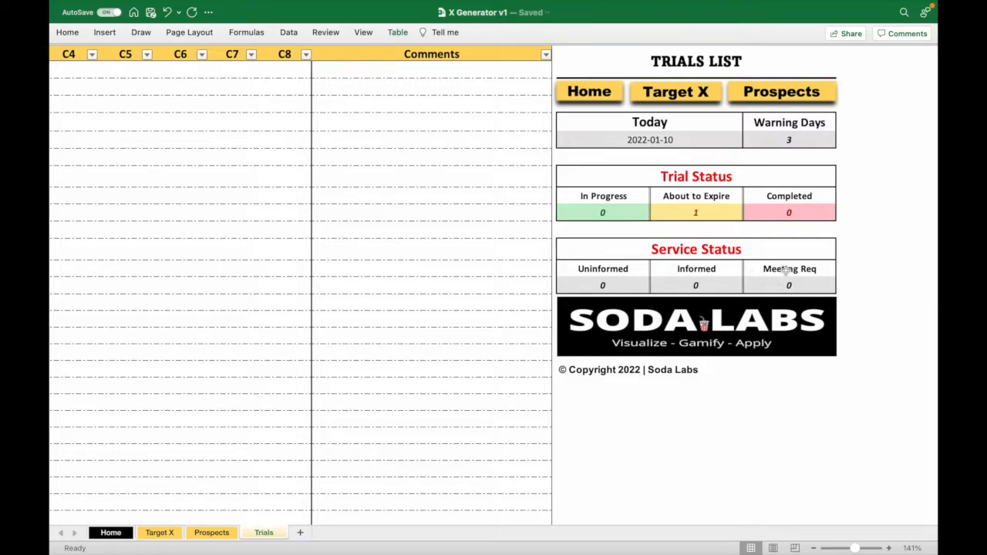
- Enter the text Link in the Link cell of row 0 and hyperlink it to the web address sodalabs.com
scroll(575, 235, left, 15)
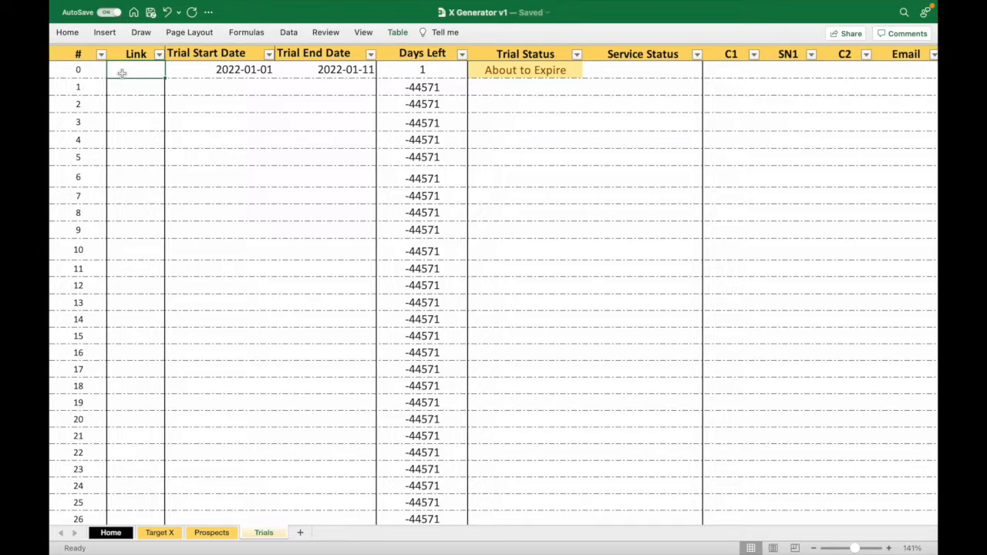
text(Link)
click(221, 91)
click(154, 75)
right_click(154, 75)
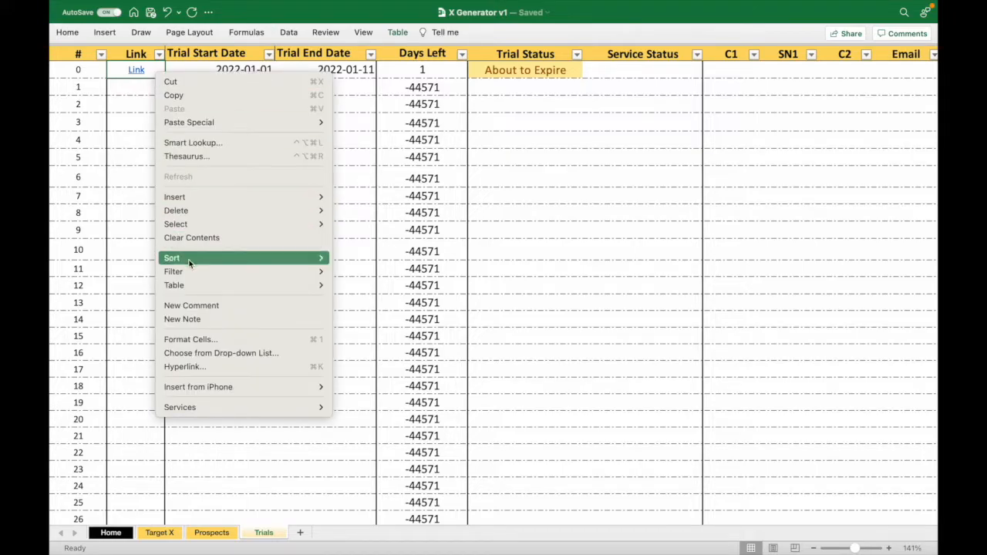
click(234, 373)
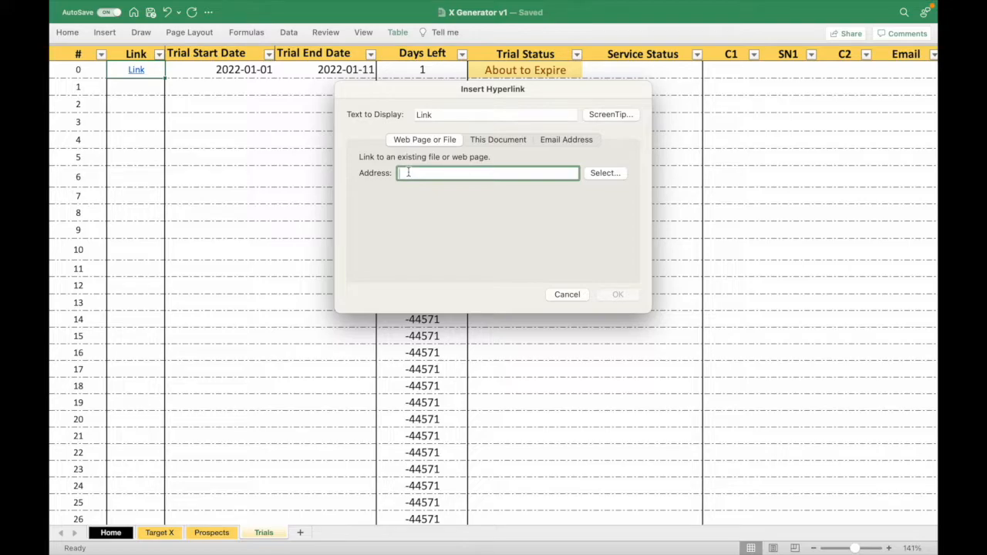
text(sodalabs.com)
click(617, 297)
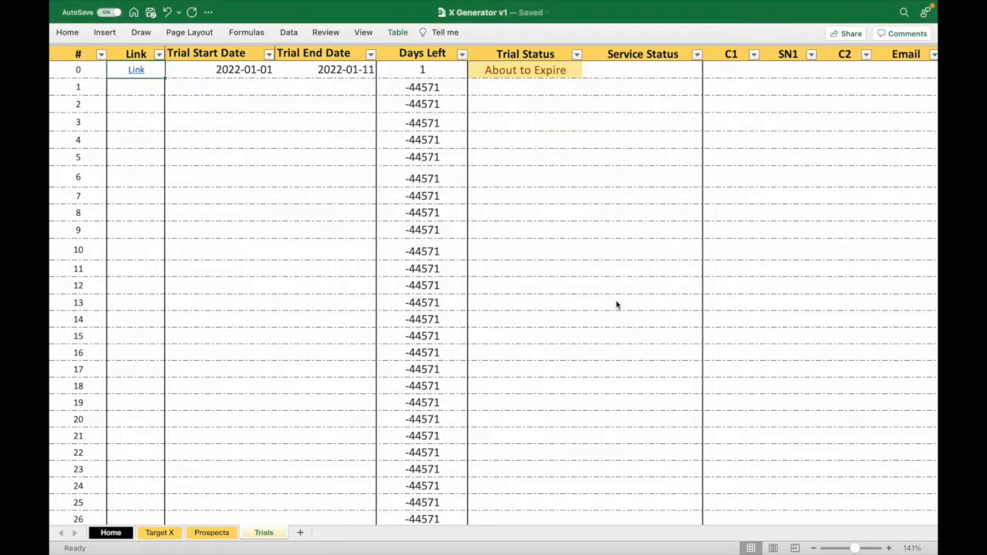
- Examine row 0's Trial Start Date, Trial End Date, Days Left and Trial Status cells
drag(380, 162, 374, 160)
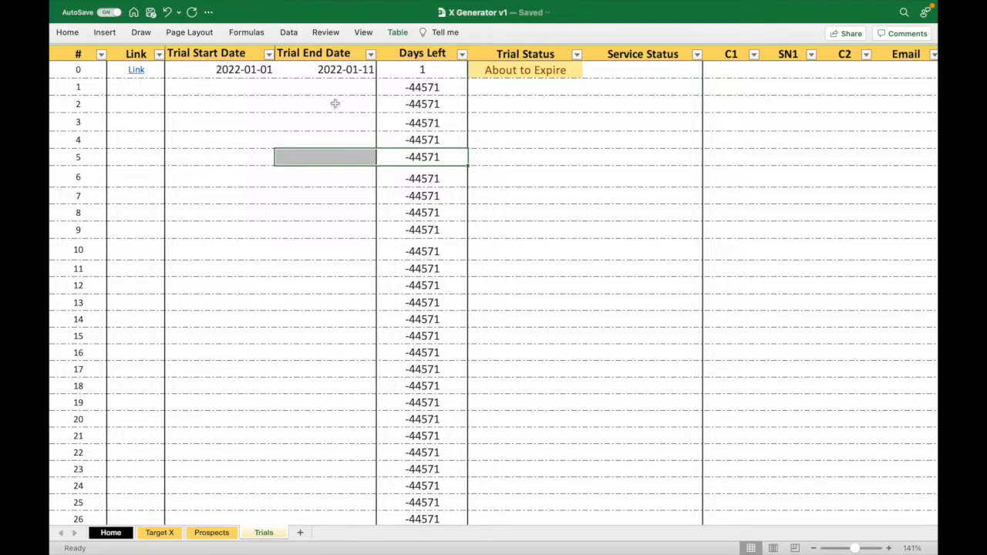
click(222, 67)
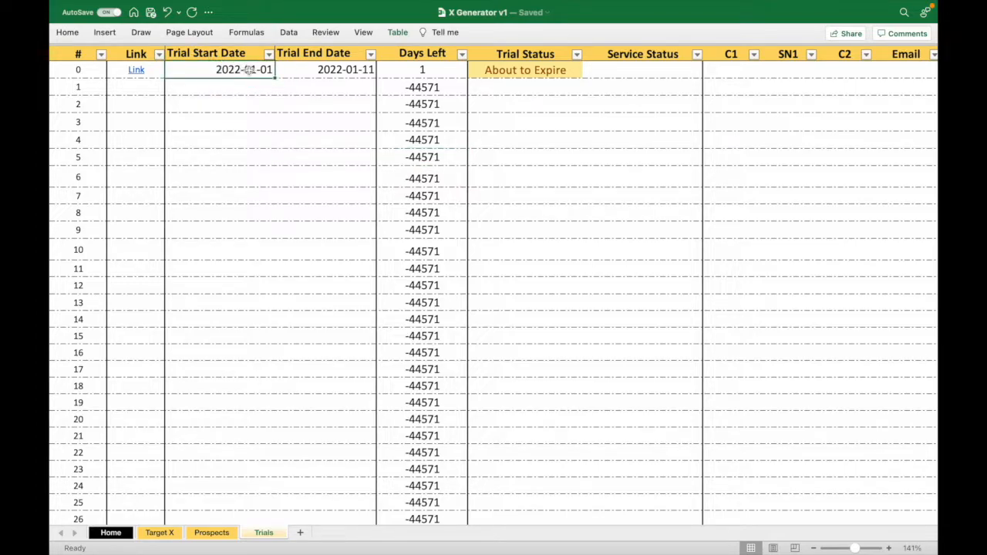
click(323, 70)
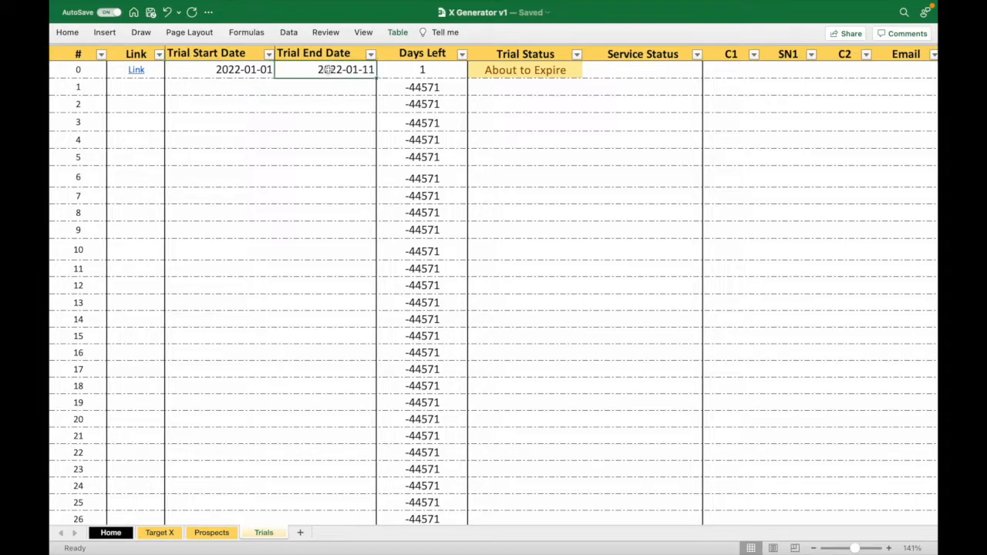
click(414, 68)
click(518, 69)
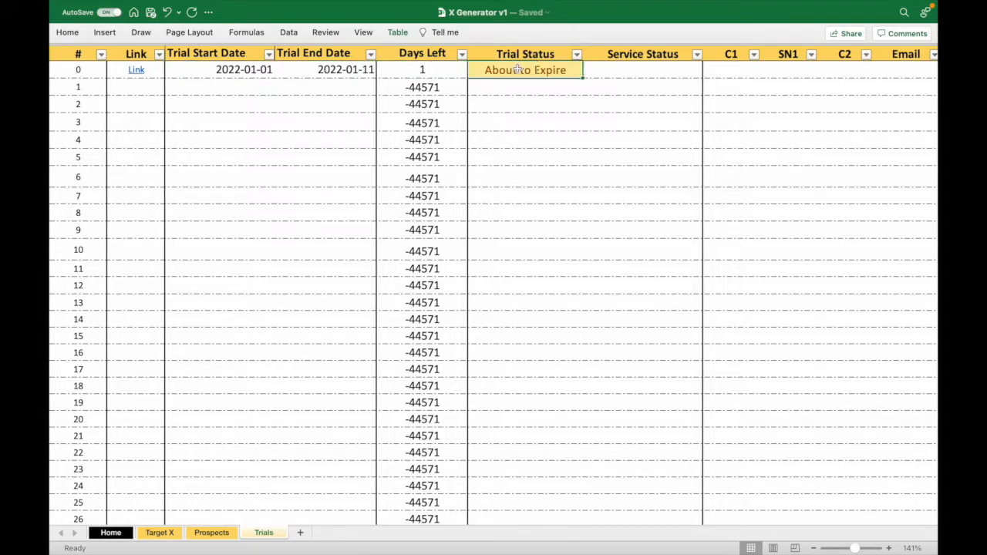
drag(494, 69, 231, 68)
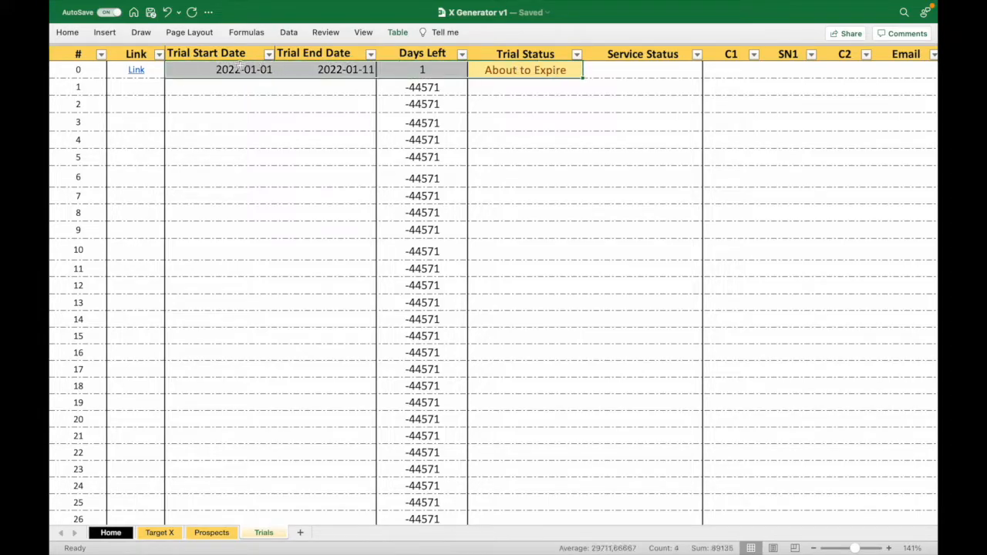
- Display the formula bar and the row and column headings with row 0's Days Left cell selected
click(401, 83)
click(407, 71)
click(363, 31)
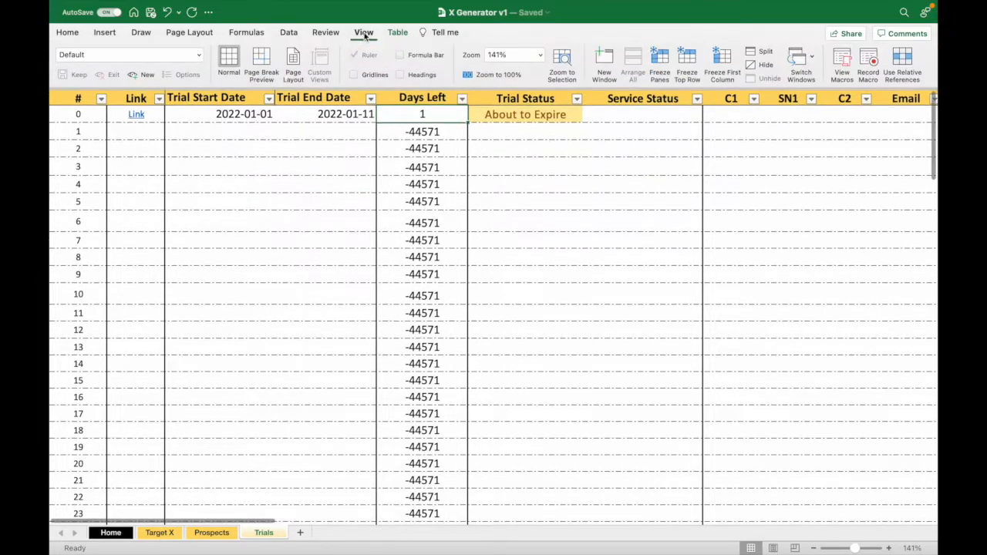
click(400, 55)
click(400, 75)
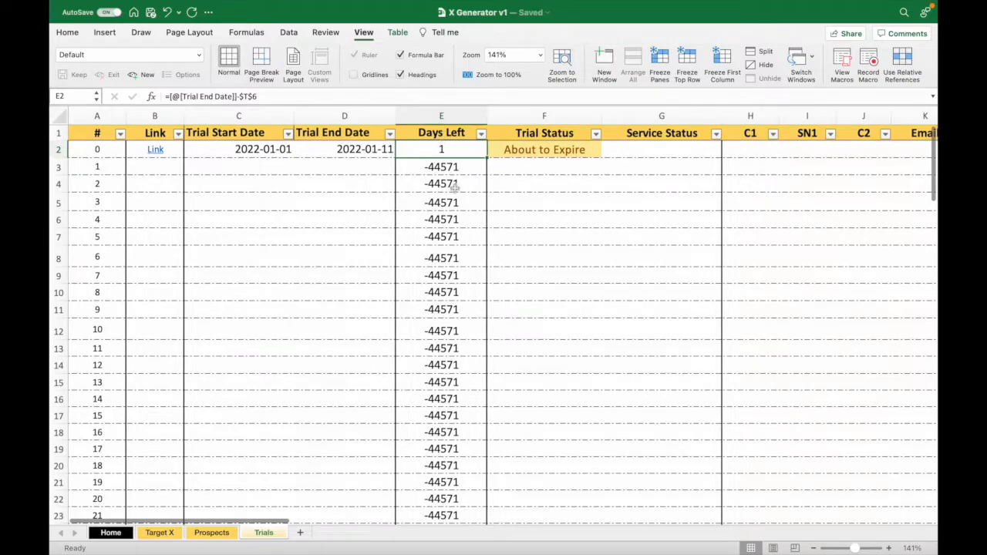
- Inspect the formulas behind row 0's Days Left and Trial Status cells and compare them with the trial dates
click(558, 149)
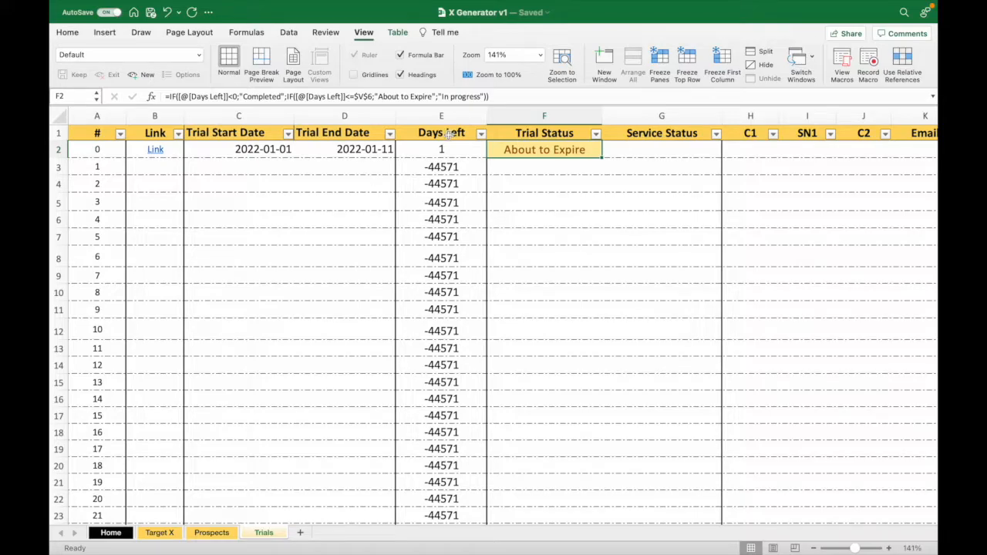
click(454, 148)
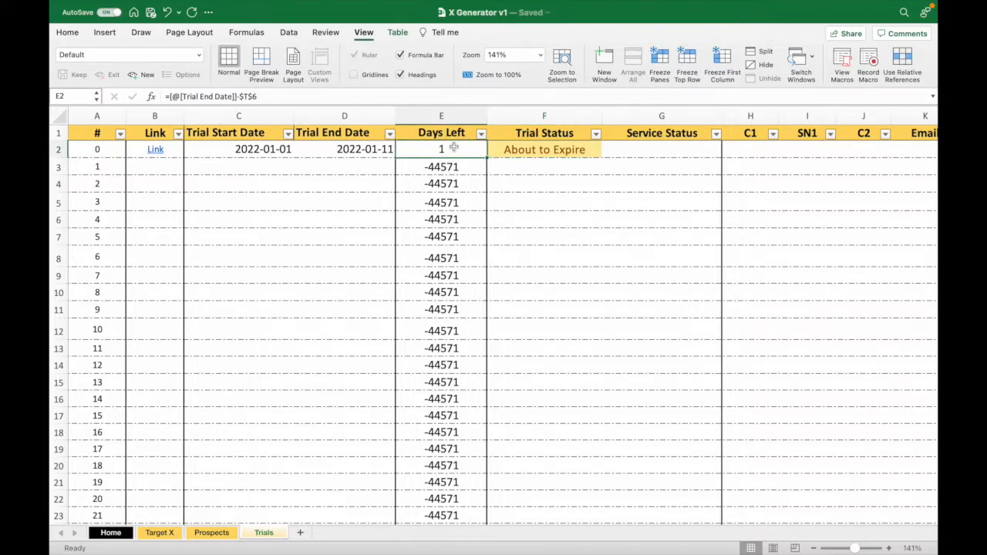
click(524, 148)
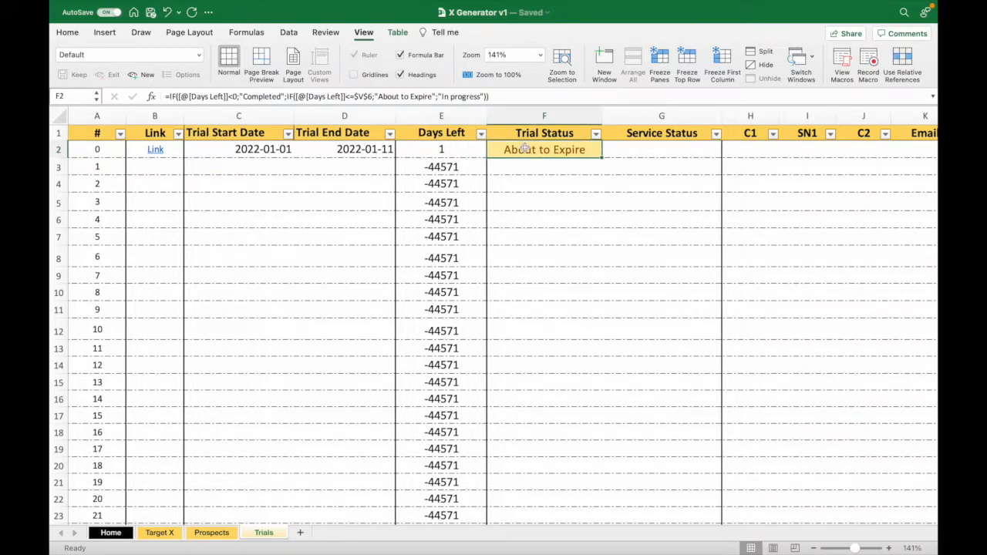
click(462, 148)
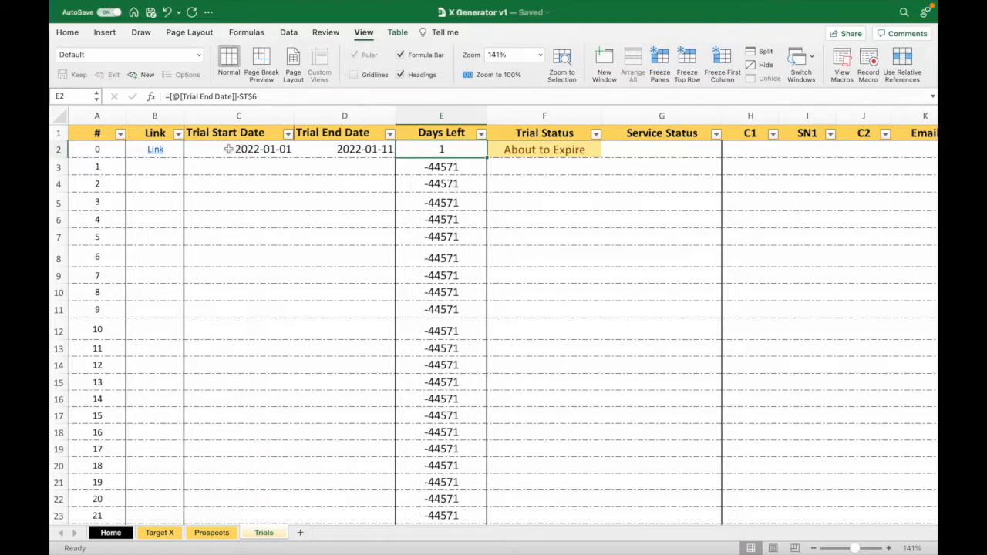
click(323, 149)
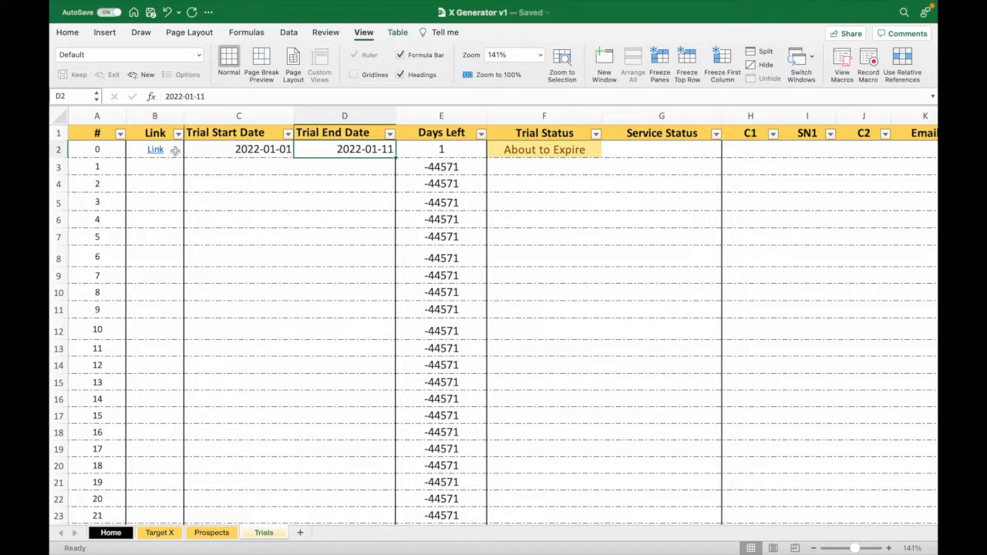
click(226, 149)
- Set the Trial End Date of row 0 in D2 to 2022-01-15
click(354, 151)
double_click(382, 150)
key(BackSpace)
text(5)
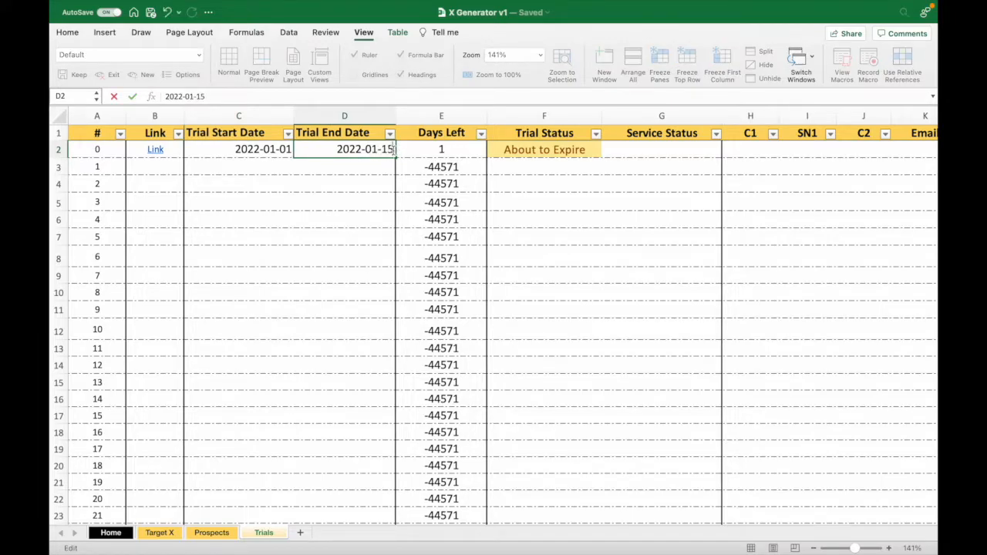
click(402, 181)
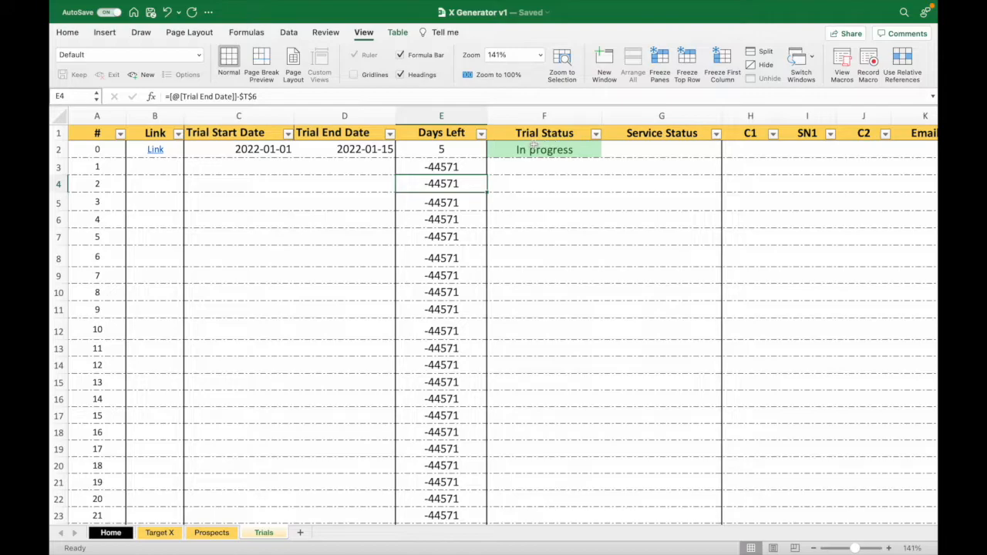
- Enter the trial dates for row 1: start 2022-01-09 in C3 and end 2022-02-21 in D3
click(262, 165)
text(2)
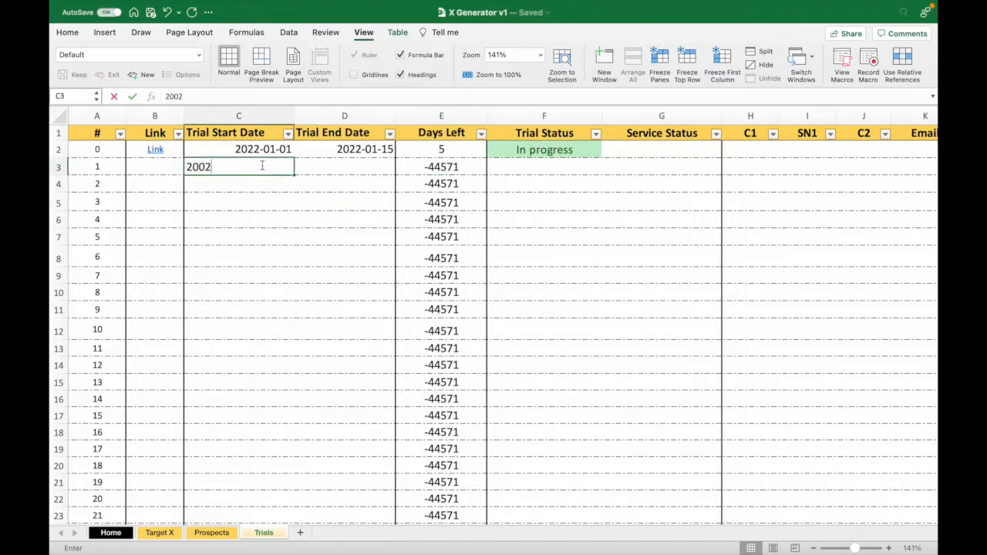
text(022-01-)
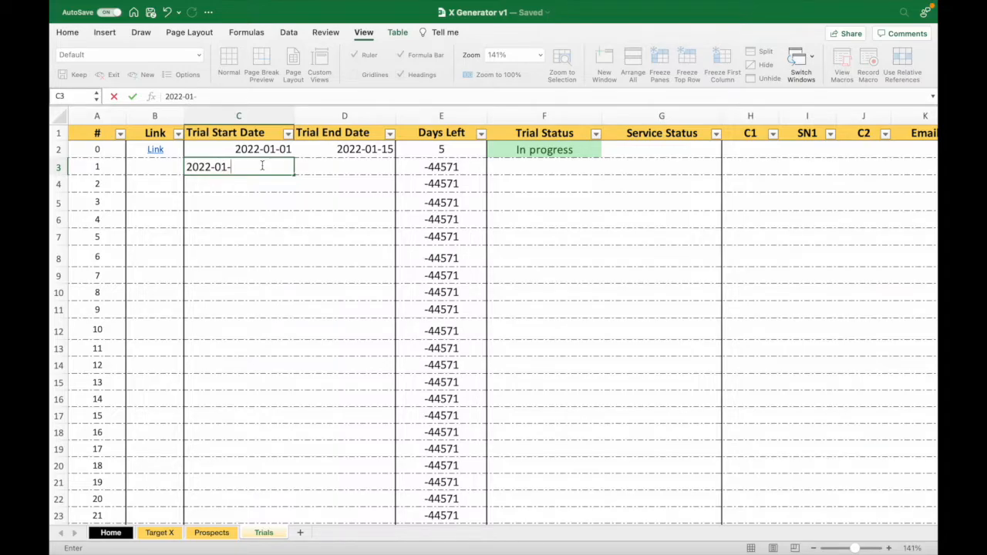
text(09)
click(346, 166)
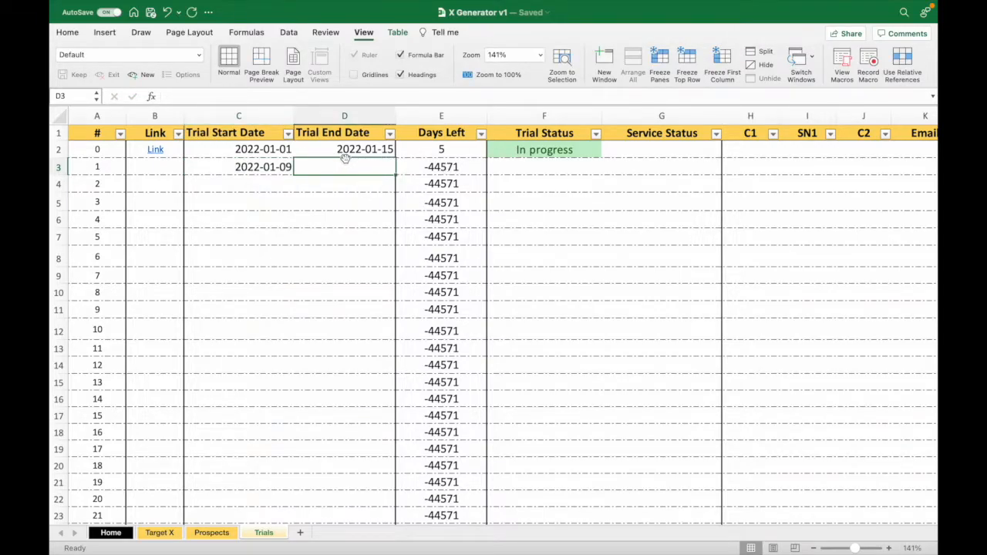
text(2022)
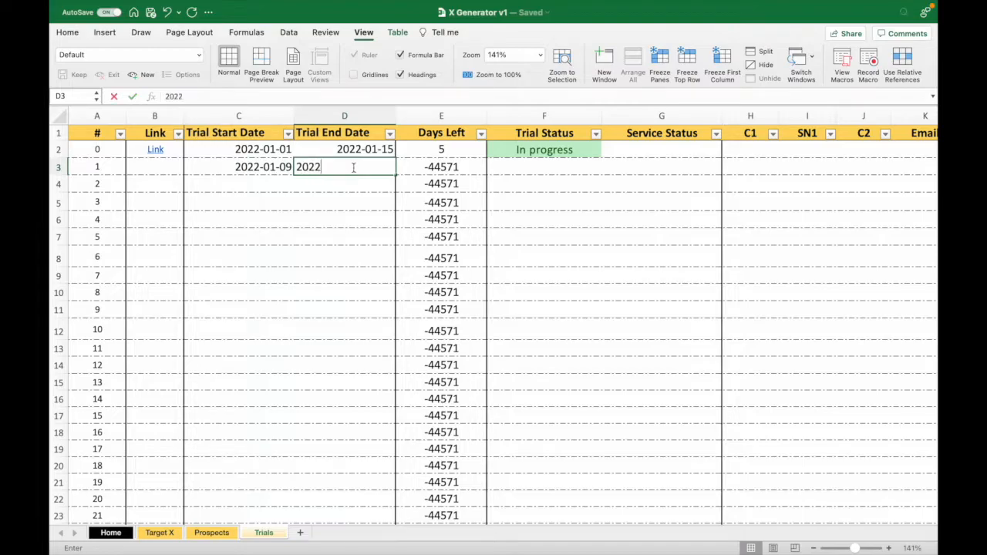
text(-02-21)
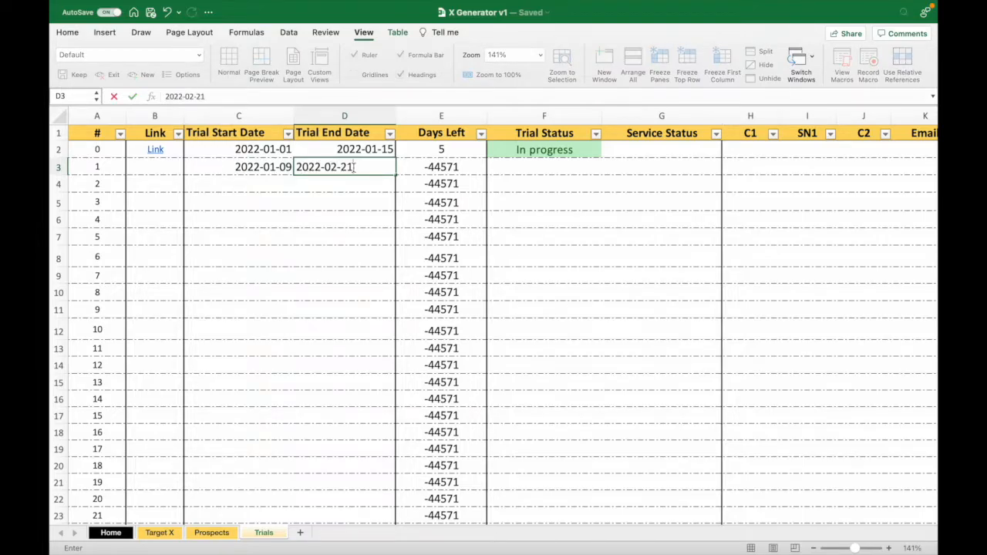
key(Return)
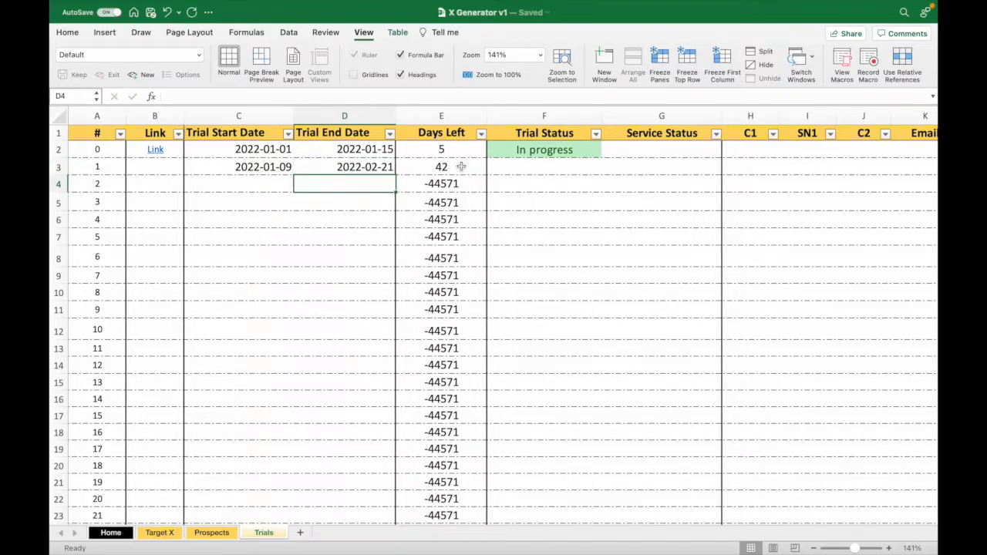
- Fill the Trial Status formula from F2 down to F3
click(460, 166)
click(553, 151)
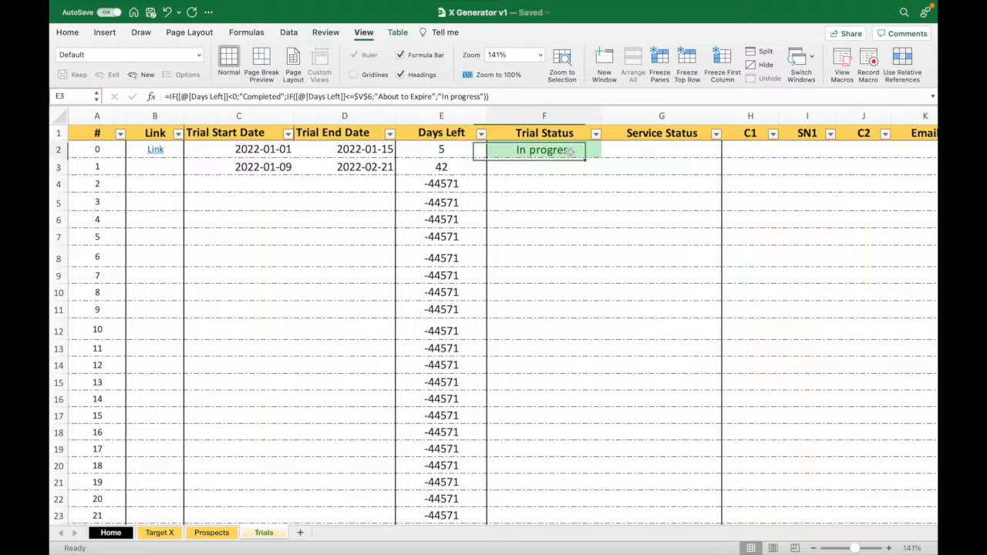
drag(602, 157, 601, 169)
click(535, 221)
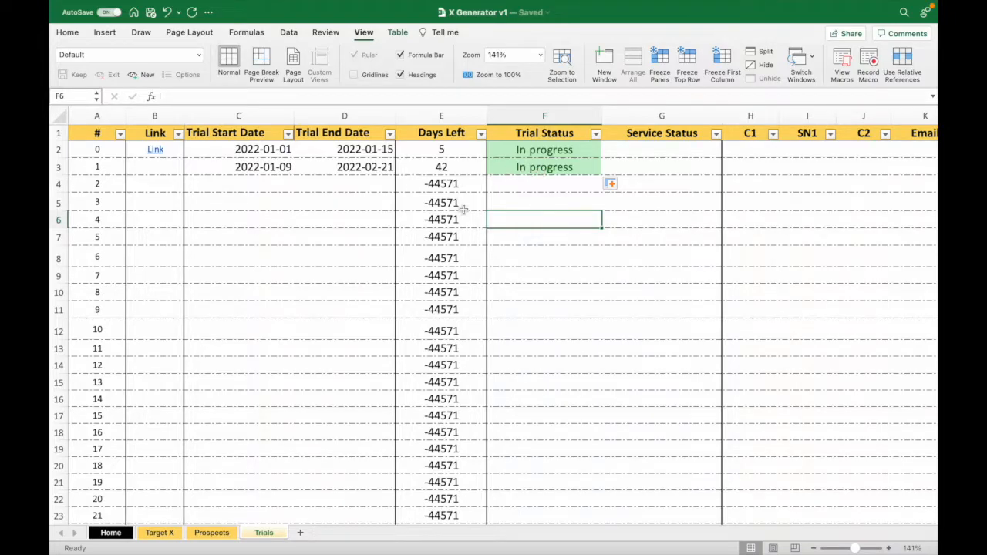
scroll(478, 319, down, 8)
scroll(480, 319, down, 3)
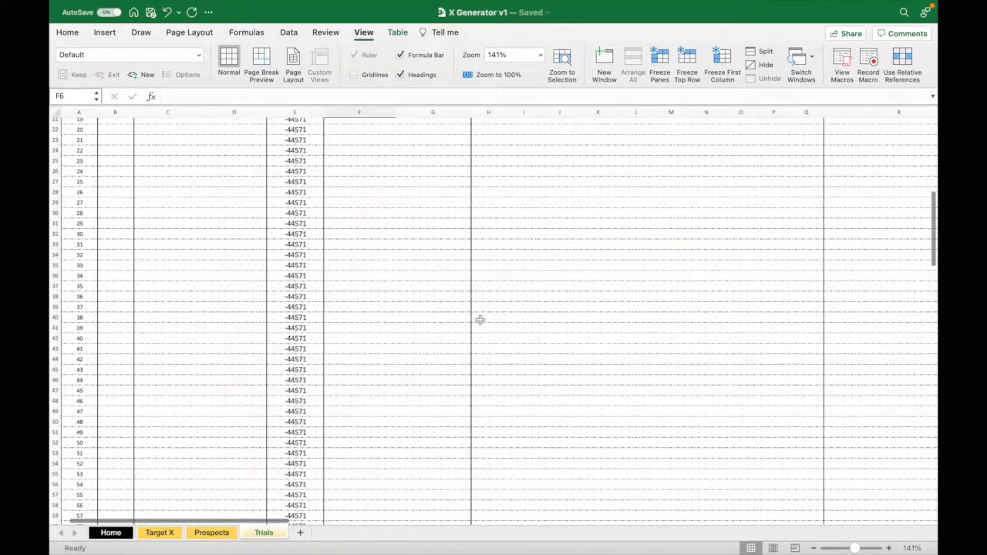
scroll(338, 299, down, 3)
scroll(338, 300, up, 10)
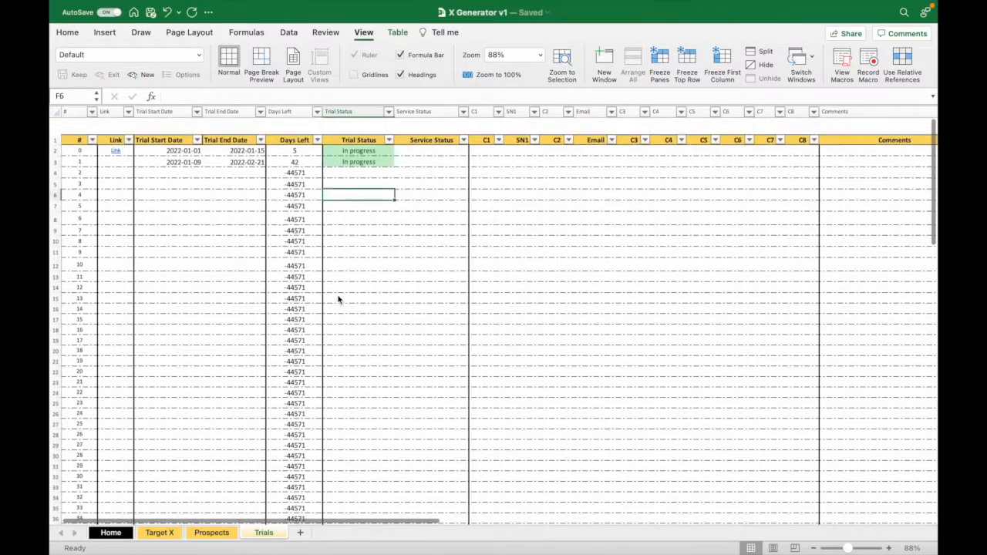
scroll(272, 157, up, 5)
- Change the Trial End Date of row 0 in D2 to 2022-01-09
click(430, 175)
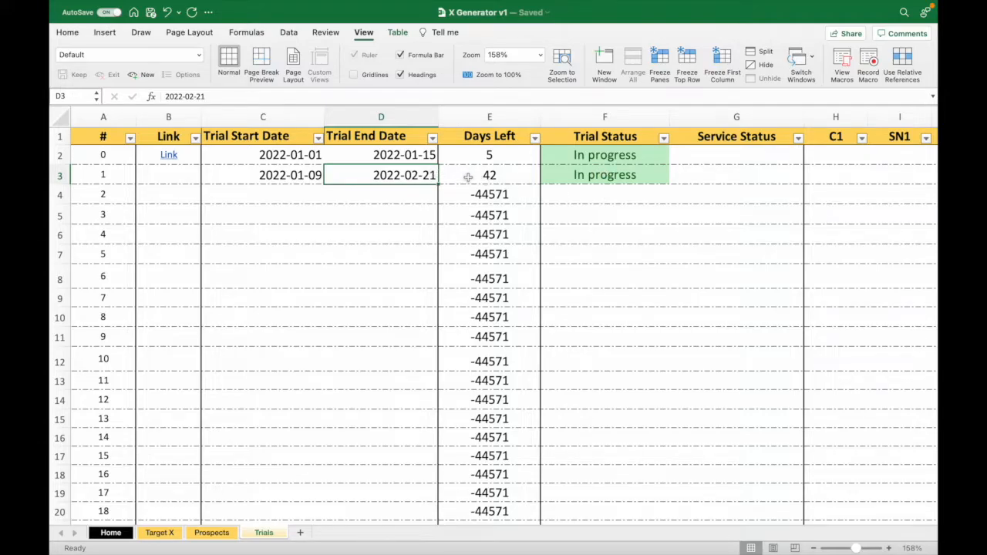
double_click(430, 175)
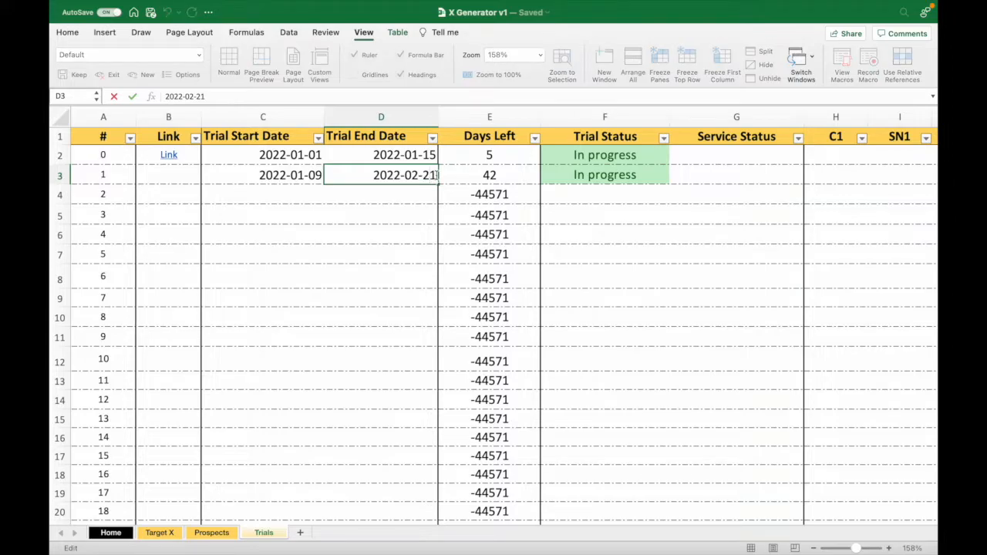
double_click(431, 155)
key(BackSpace)
key(BackSpace)
text(09)
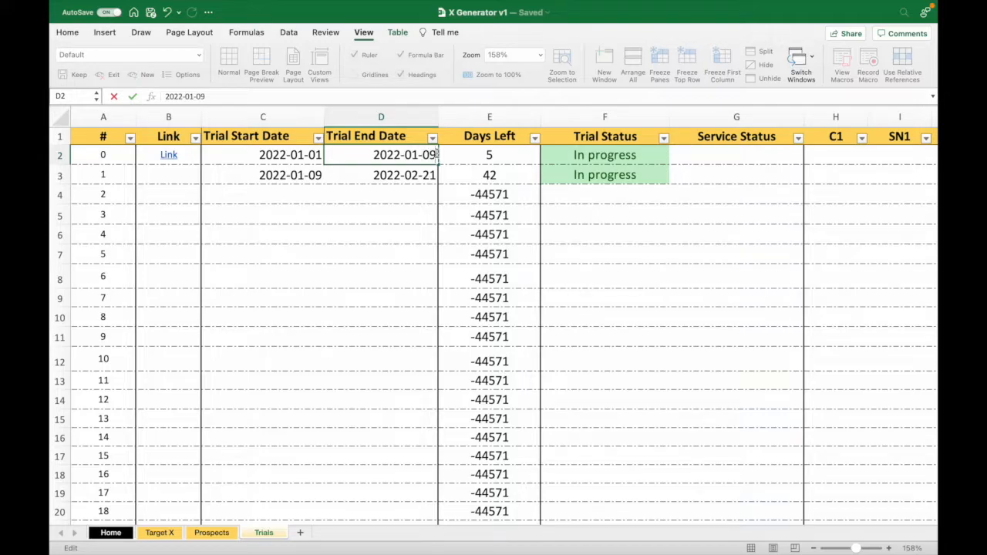
key(Return)
- Check the Trial Status counts in the Trials List summary and inspect the Today and Warning Days cells
scroll(436, 154, right, 3)
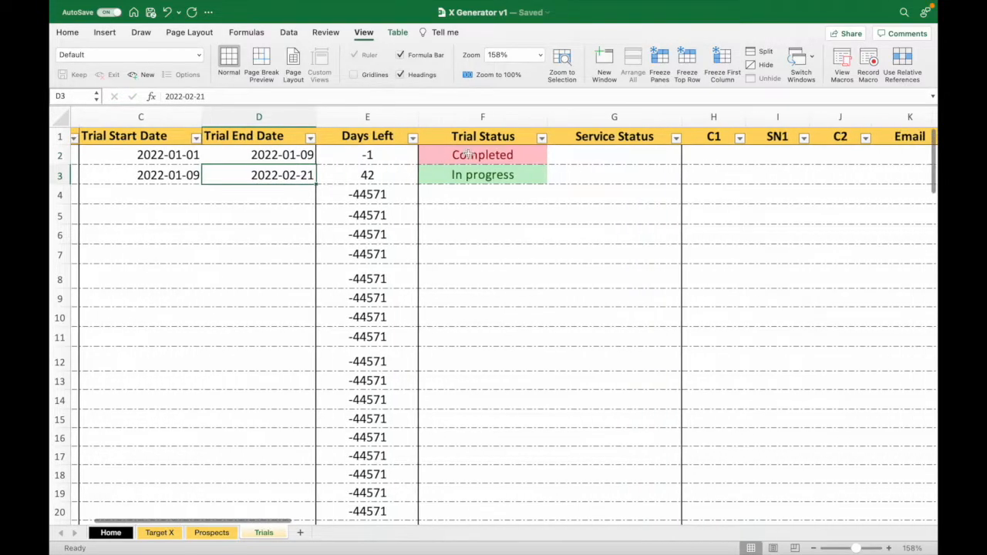
scroll(385, 155, right, 10)
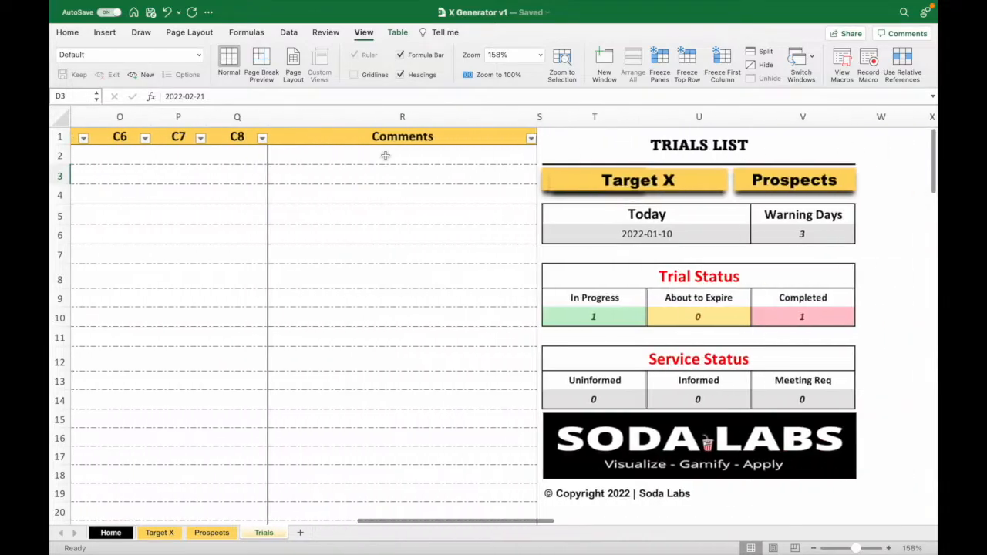
click(613, 220)
click(617, 235)
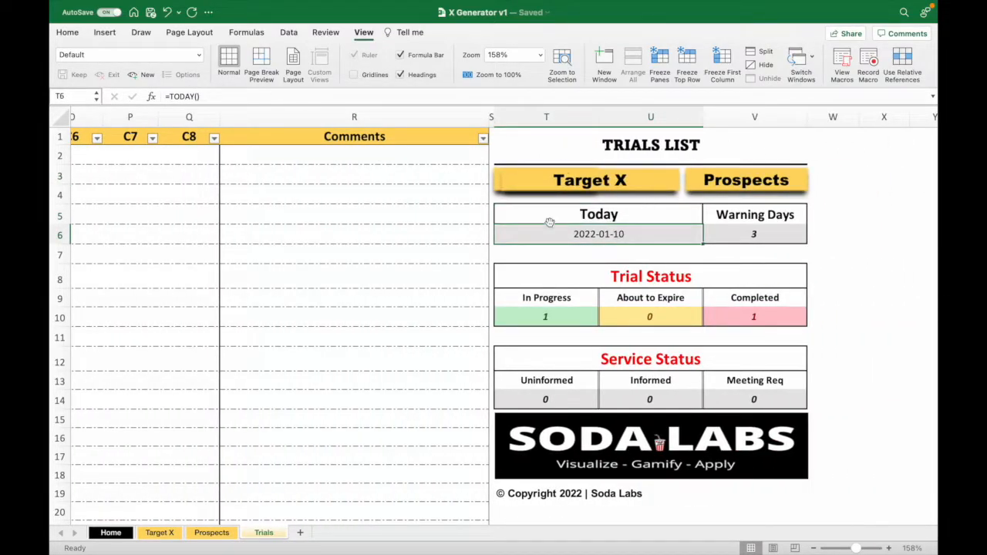
click(758, 228)
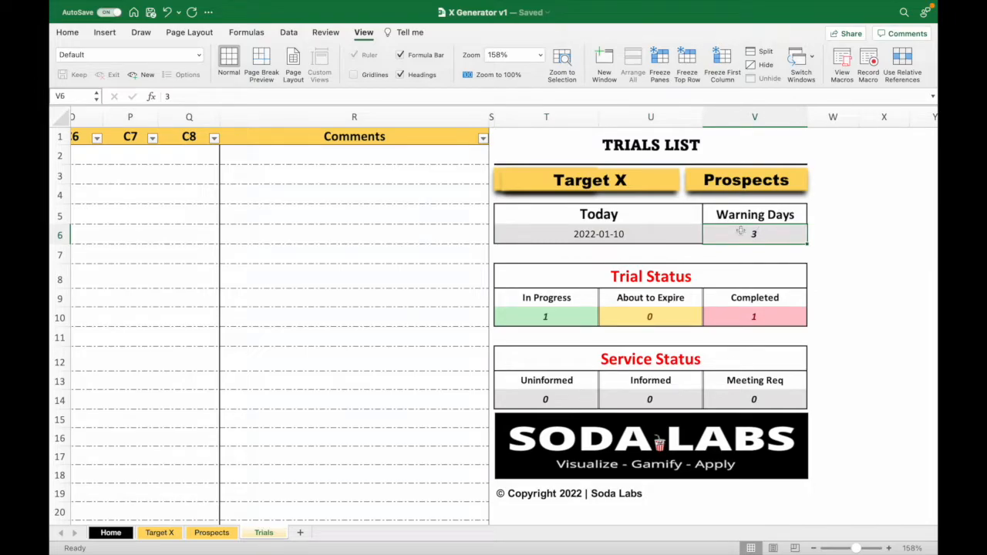
- Set the Trial End Date of row 0 in D2 to 2022-01-13
scroll(543, 248, left, 10)
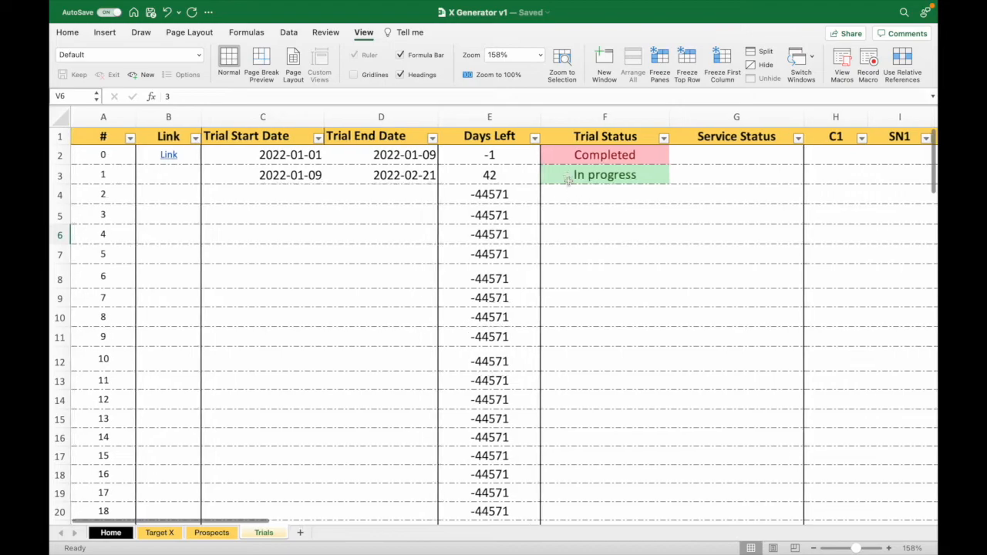
double_click(434, 155)
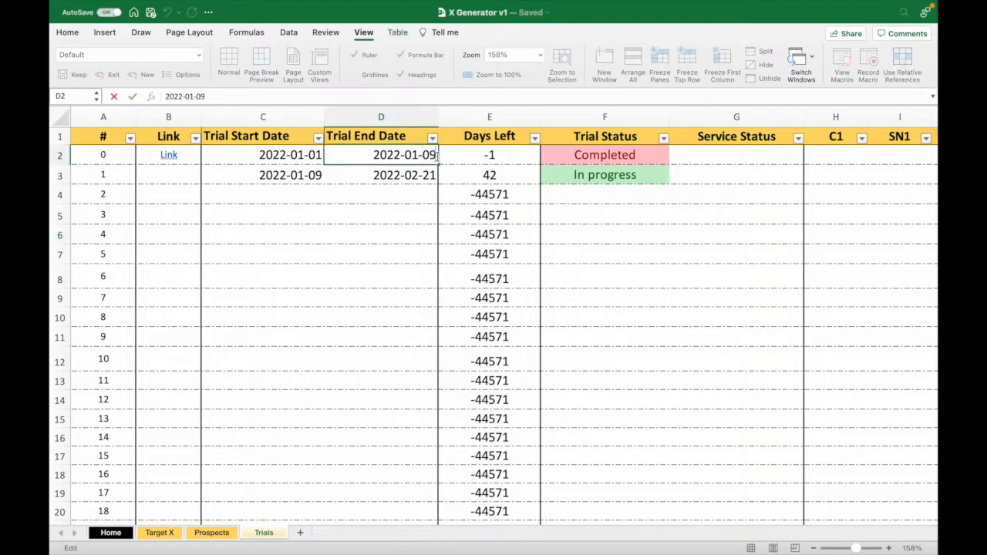
key(BackSpace)
key(BackSpace)
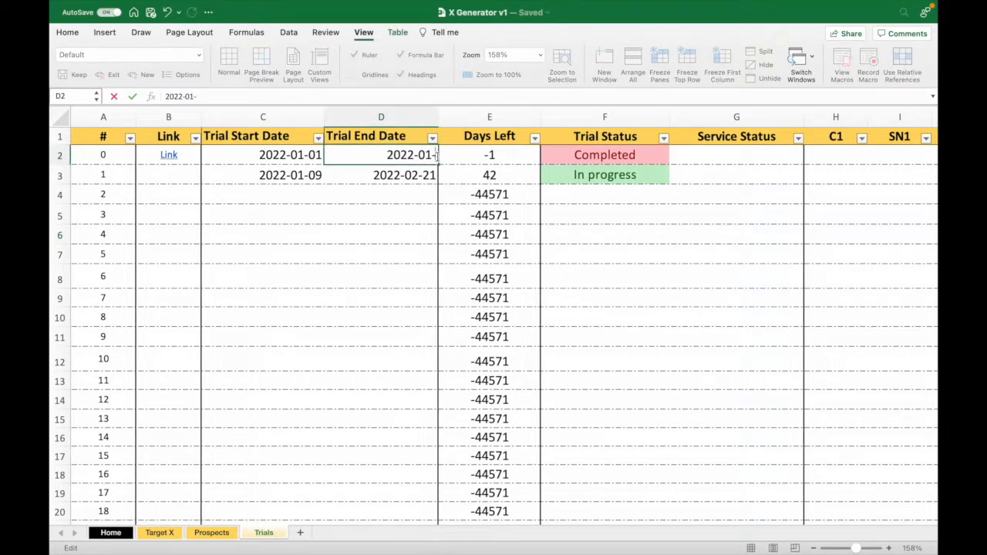
text(13)
key(Return)
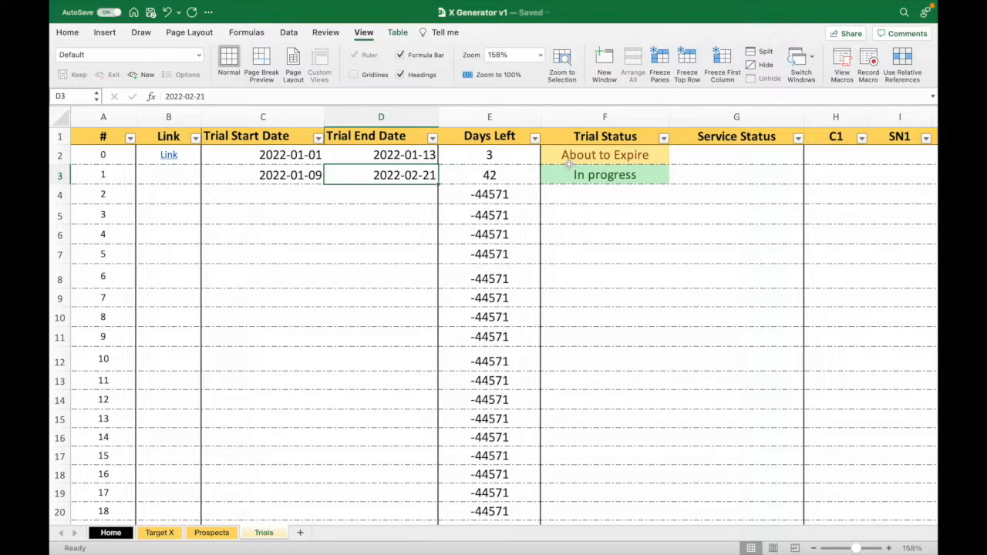
- Check the Trial Status counts in the Trials List summary and inspect the Warning Days cell
scroll(569, 163, right, 15)
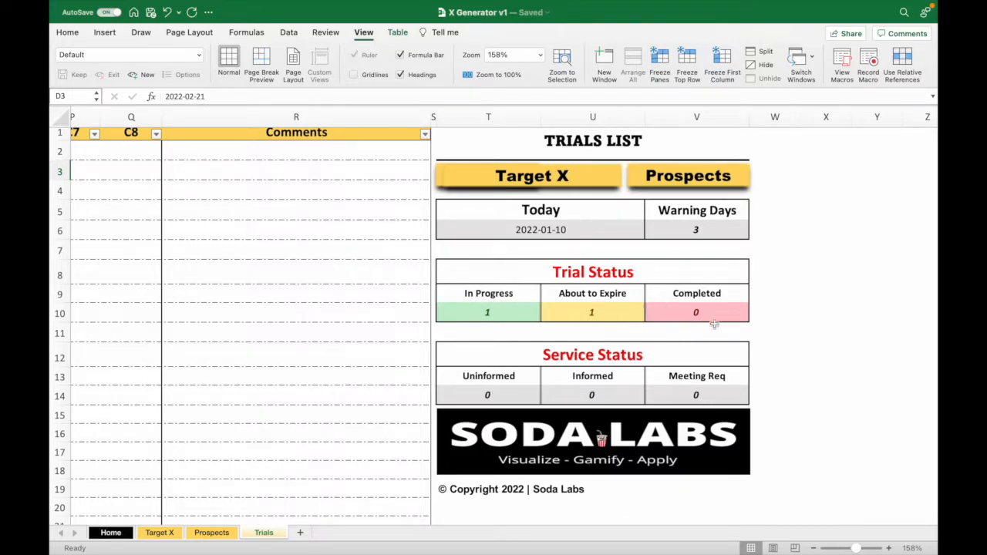
scroll(718, 293, left, 15)
scroll(717, 293, right, 15)
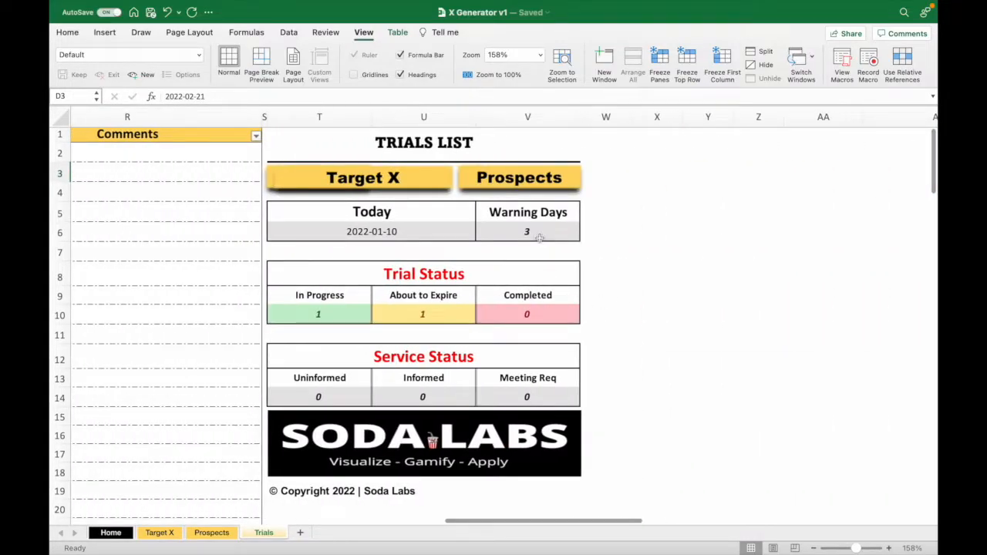
click(537, 234)
scroll(533, 231, left, 15)
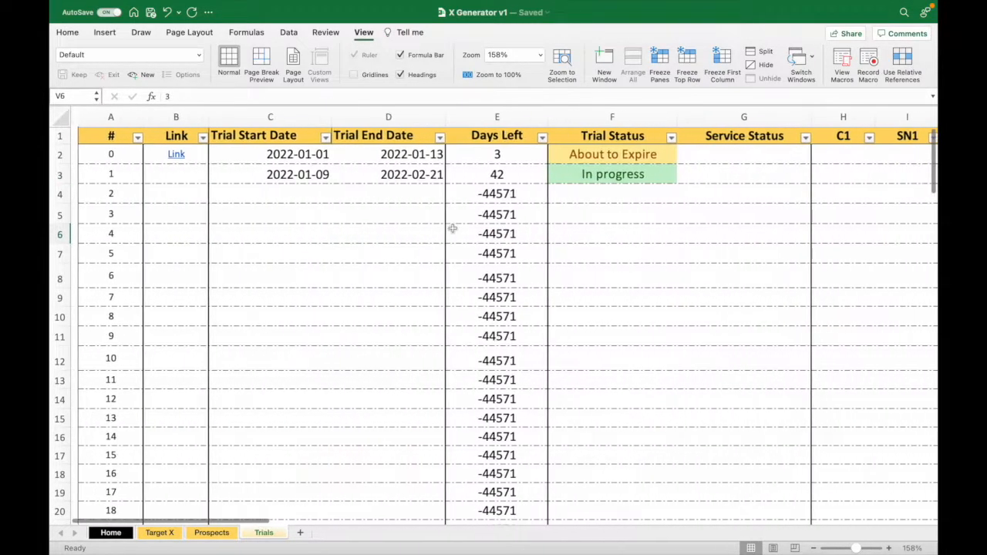
- Inspect row 0's start date, end date, Days Left and Trial Status formula on the Trials sheet
scroll(586, 201, right, 4)
click(629, 153)
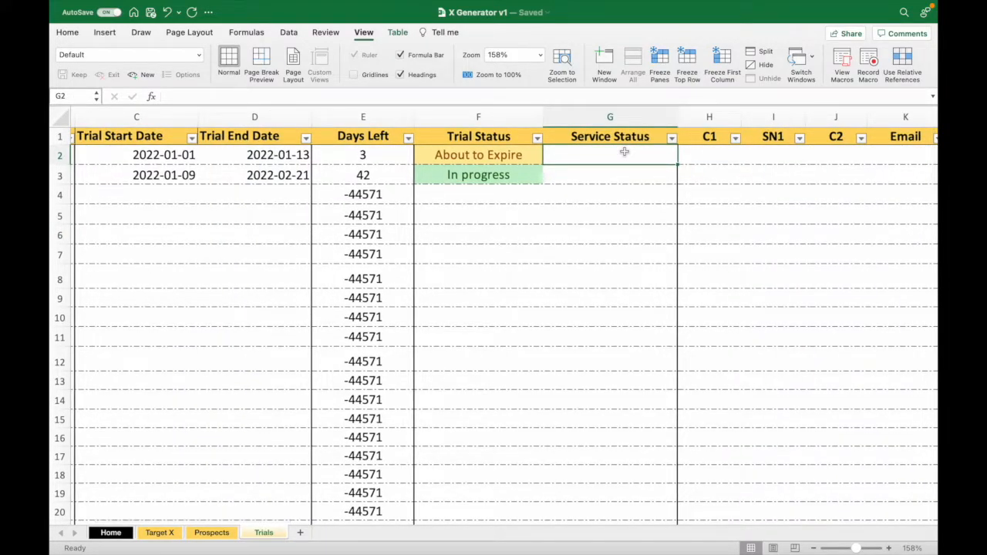
scroll(118, 173, left, 1)
click(215, 155)
click(330, 156)
scroll(330, 156, right, 1)
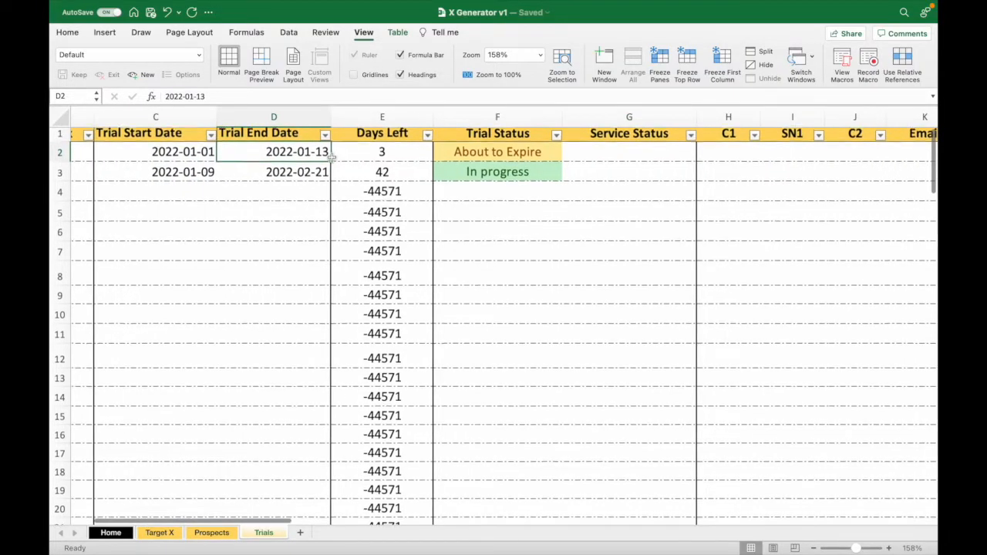
scroll(330, 155, right, 1)
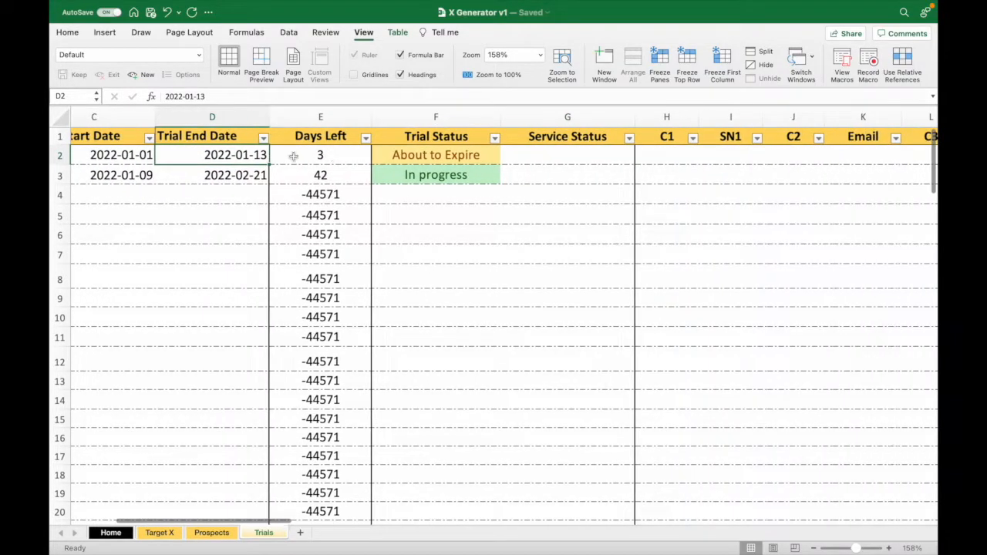
click(293, 156)
click(444, 161)
scroll(445, 162, right, 2)
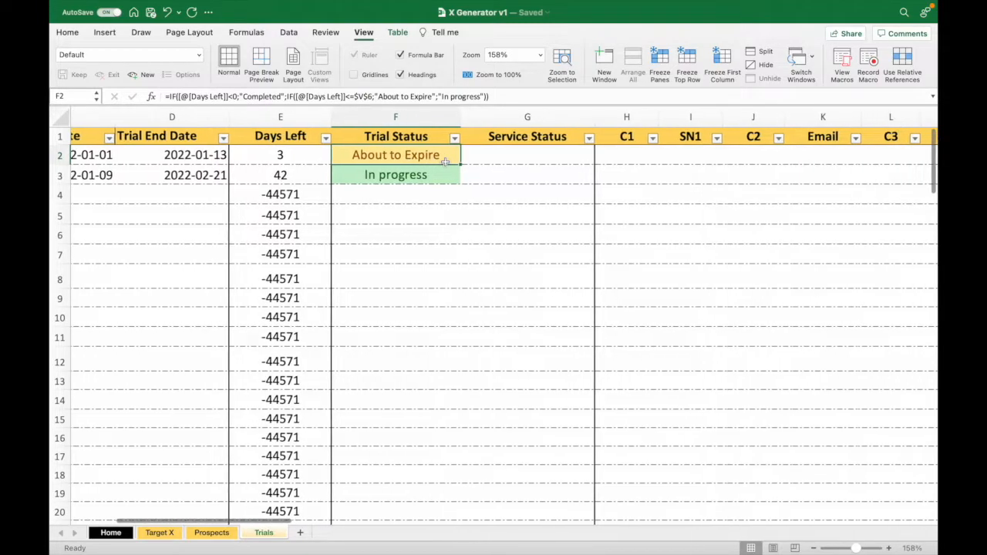
- Enter "informed" as the Service Status of row 0 in G2
click(491, 161)
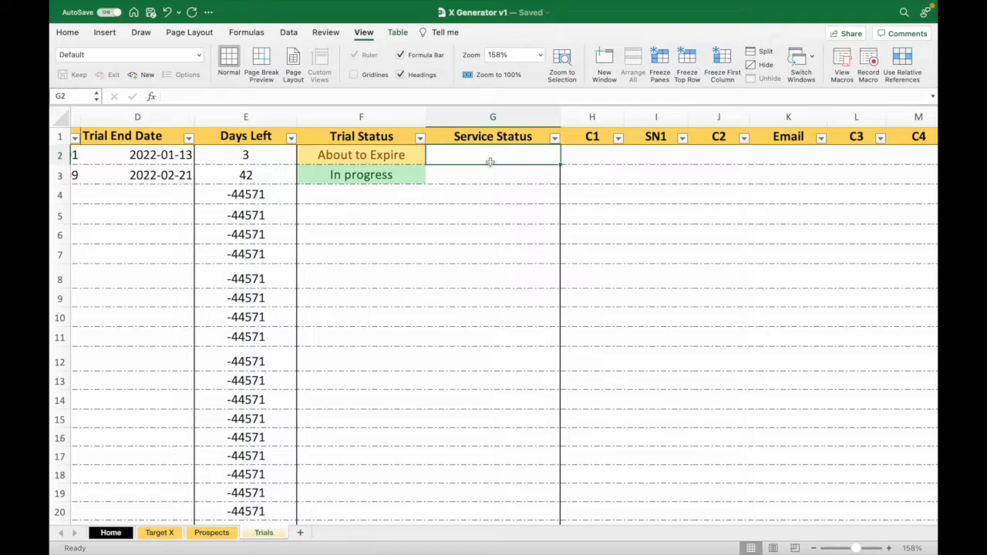
text(informed)
key(Return)
- Examine the Informed count formula and its header in the Service Status summary against the entry in G2
click(509, 155)
scroll(507, 154, right, 10)
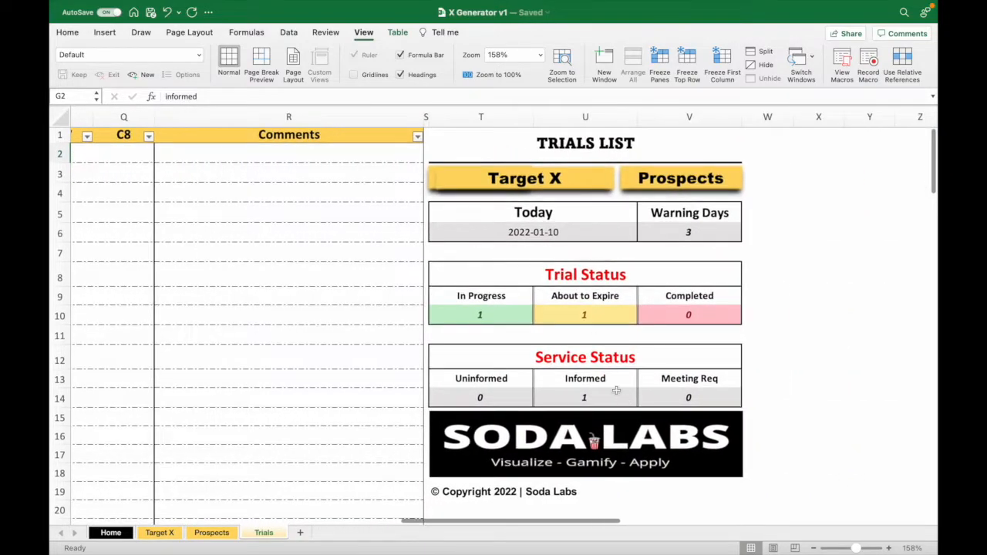
click(606, 398)
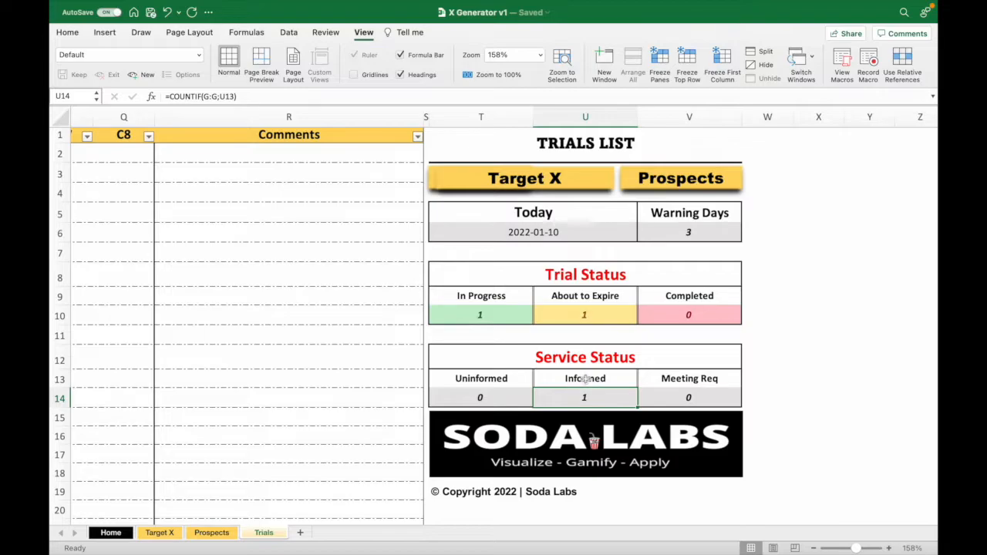
click(595, 378)
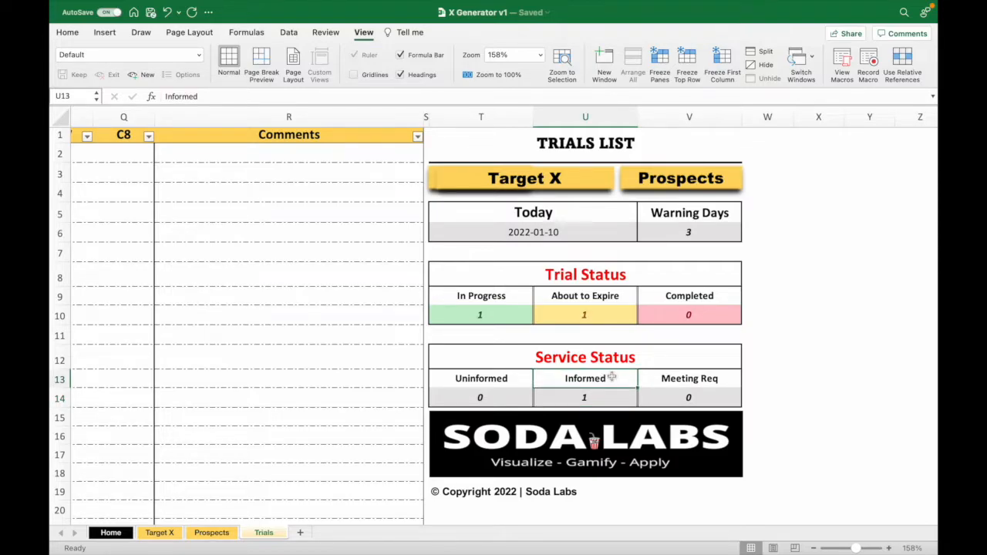
click(592, 378)
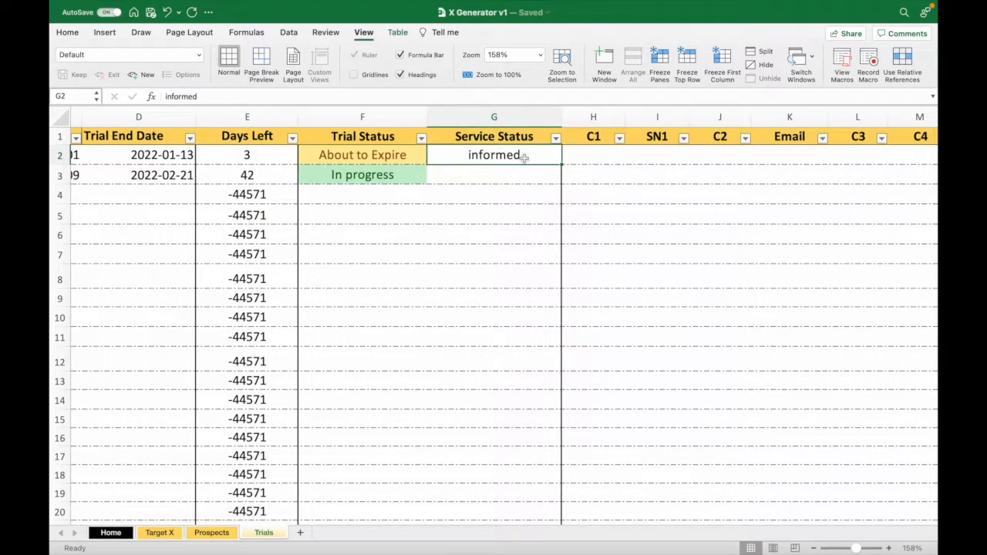
scroll(525, 158, right, 15)
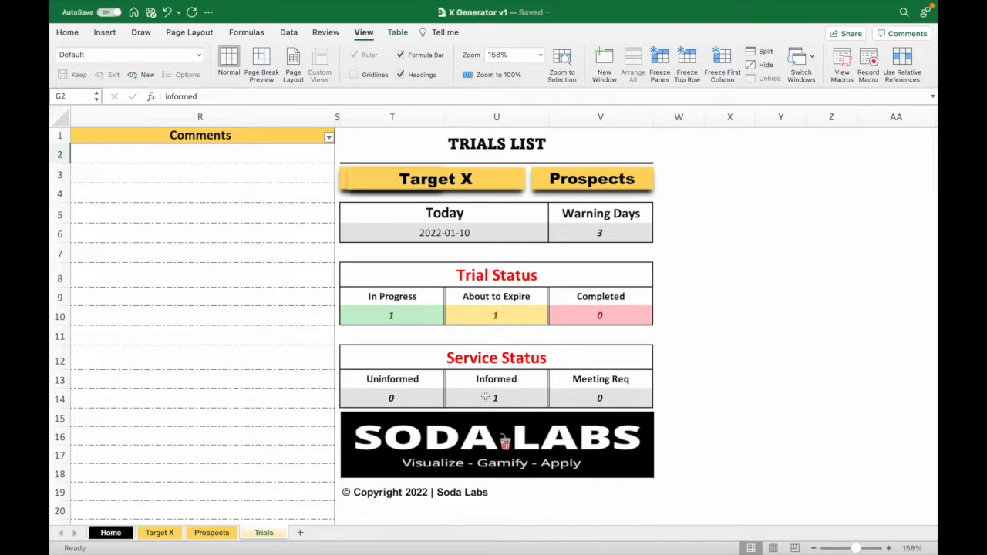
- Change the Service Status of row 0 in G2 to "uninformed"
scroll(483, 397, left, 15)
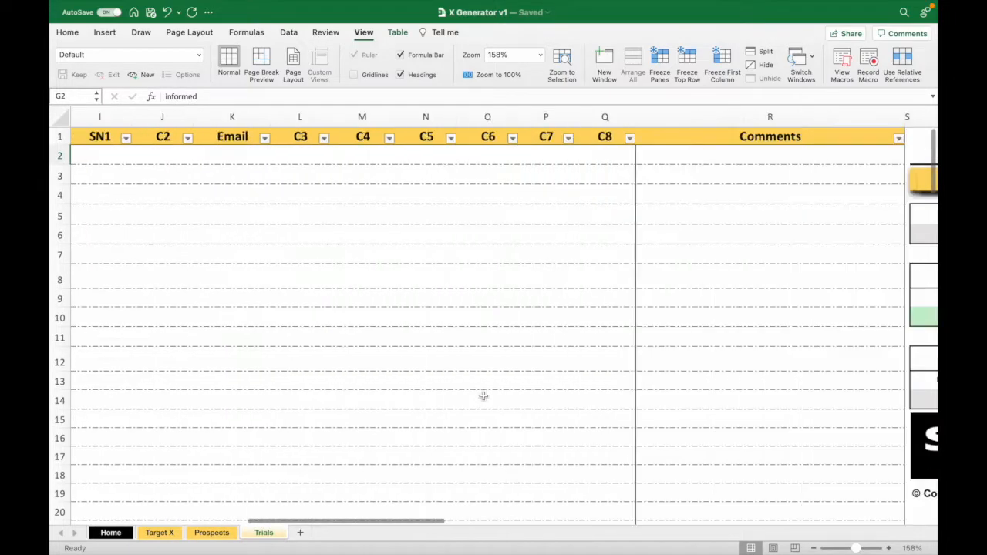
scroll(665, 180, right, 3)
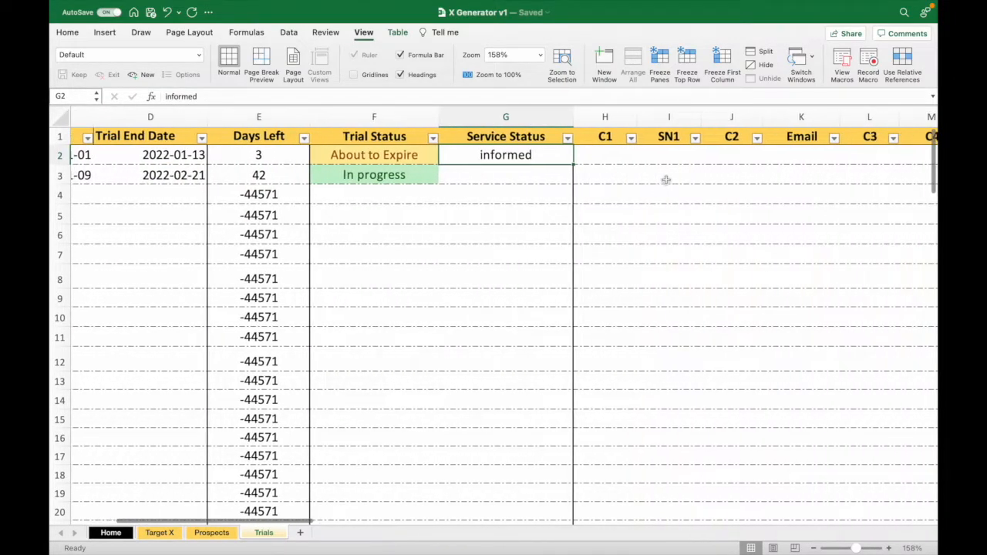
text(unfir)
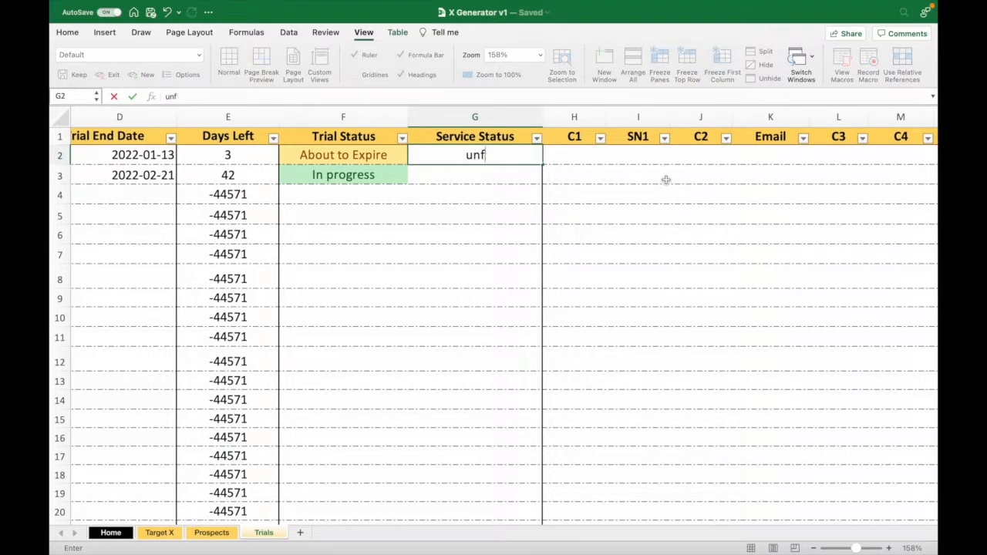
text(orme)
text(ed)
key(Return)
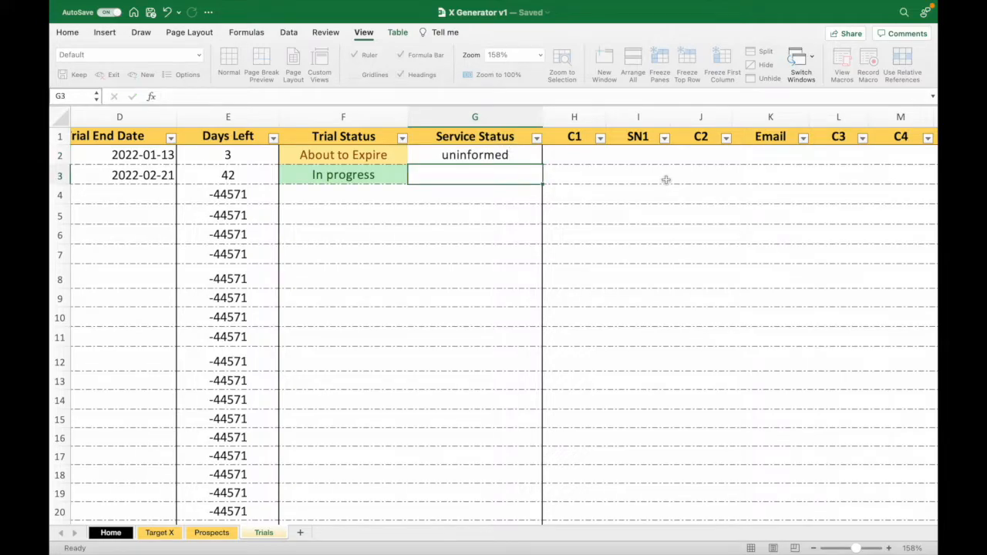
- Compare the Service Status counts in the Trials List summary with the Service Status entry of row 0
scroll(665, 179, right, 5)
scroll(668, 231, right, 2)
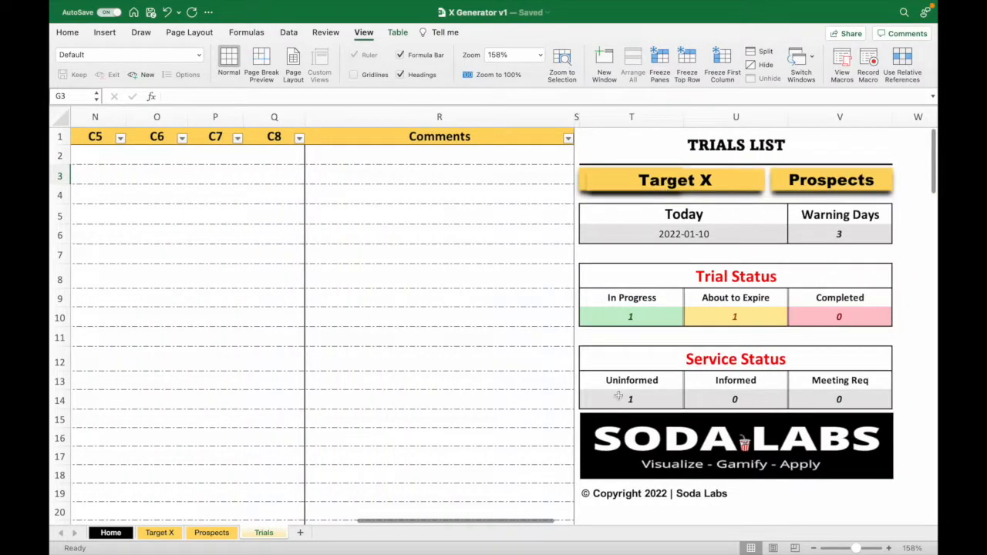
scroll(619, 398, left, 10)
scroll(676, 203, right, 4)
click(409, 153)
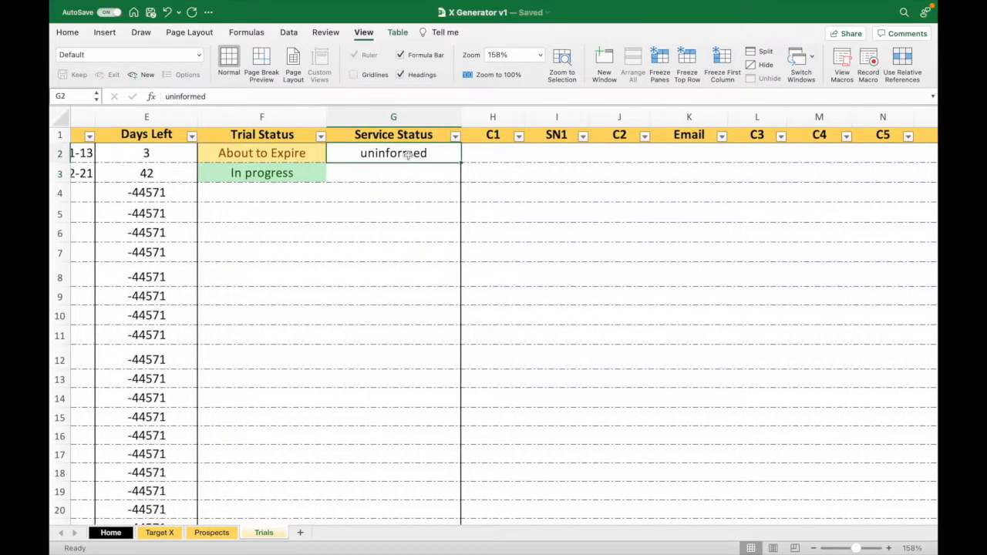
scroll(409, 154, right, 6)
scroll(528, 388, left, 10)
scroll(585, 227, right, 5)
- Look through the C1, SN1, C2, Email and C3 to C5 columns of row 0, starting at H2
click(592, 155)
scroll(596, 154, right, 1)
scroll(596, 153, right, 4)
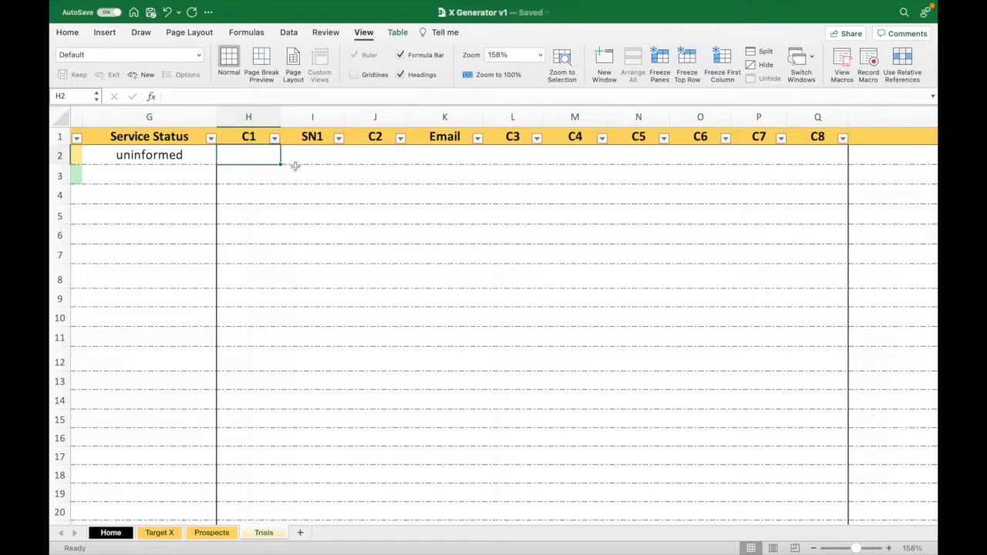
scroll(363, 238, right, 2)
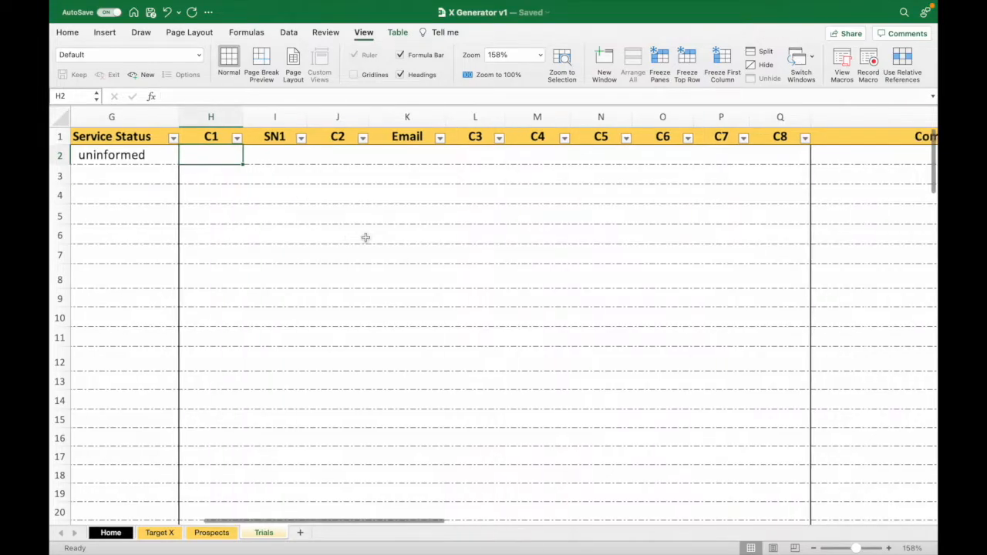
ctrl+scroll(357, 215, down, 5)
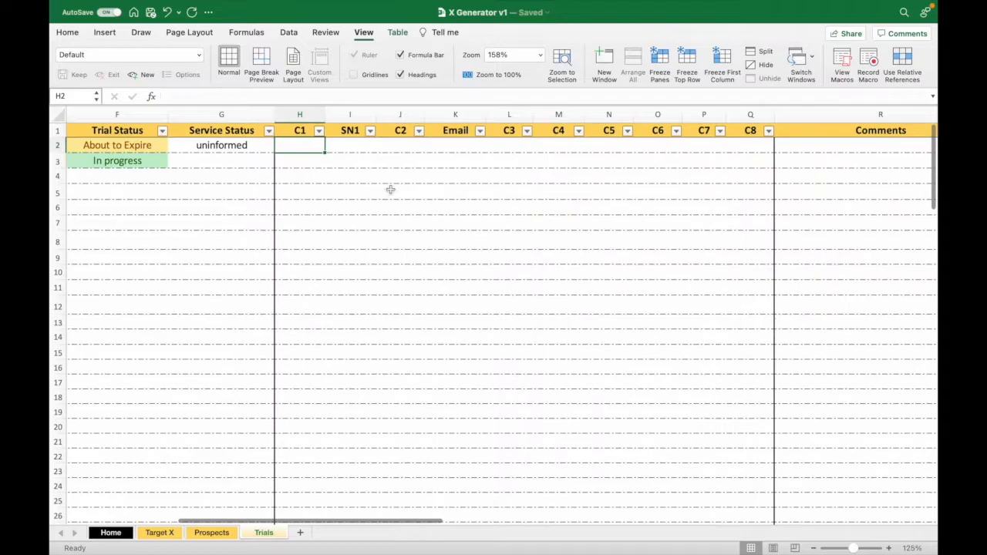
scroll(398, 182, right, 1)
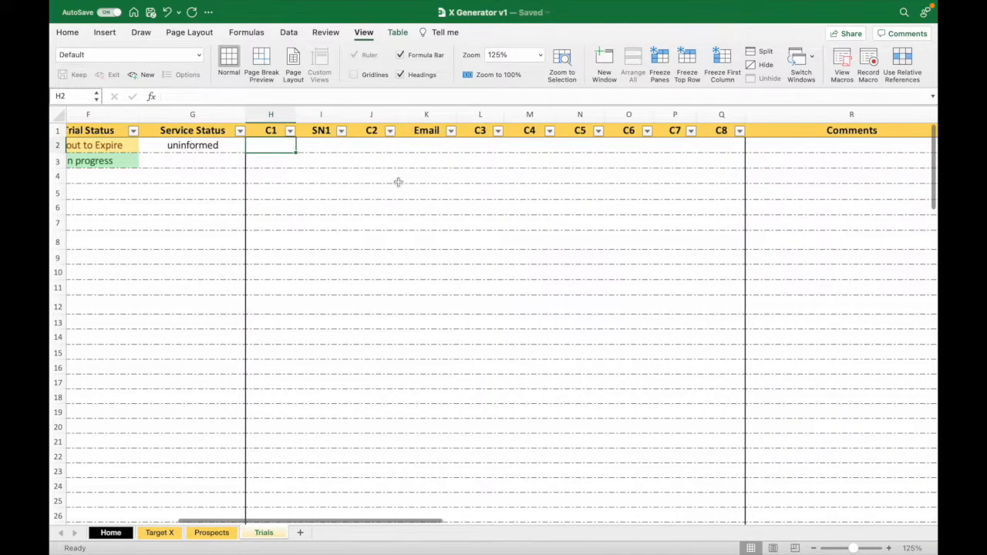
scroll(397, 182, right, 2)
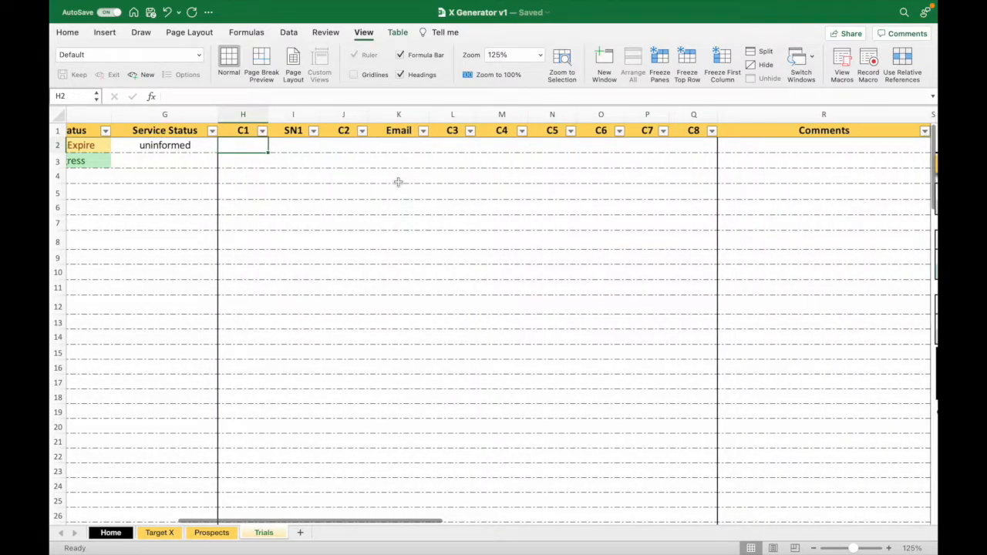
key(Right)
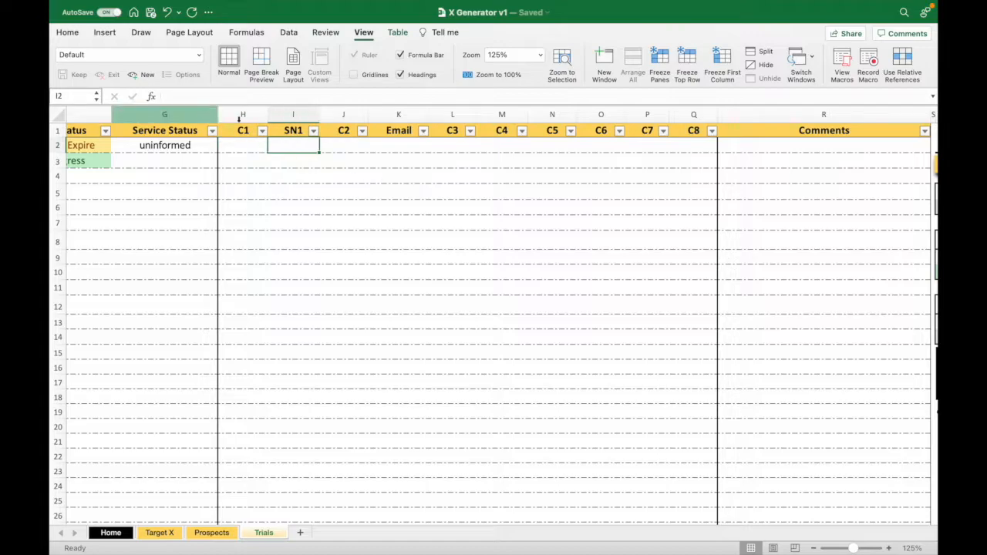
click(290, 134)
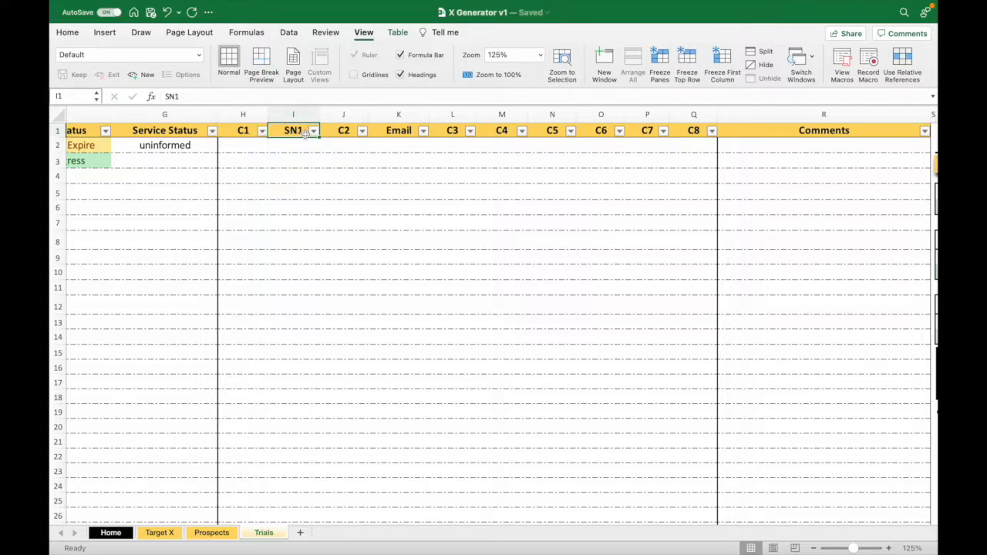
click(300, 145)
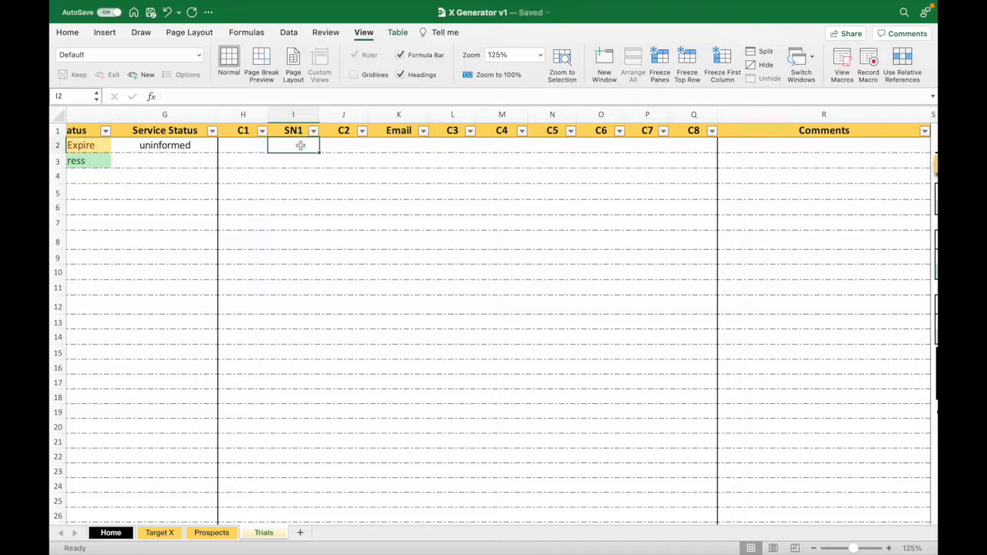
click(336, 149)
click(399, 151)
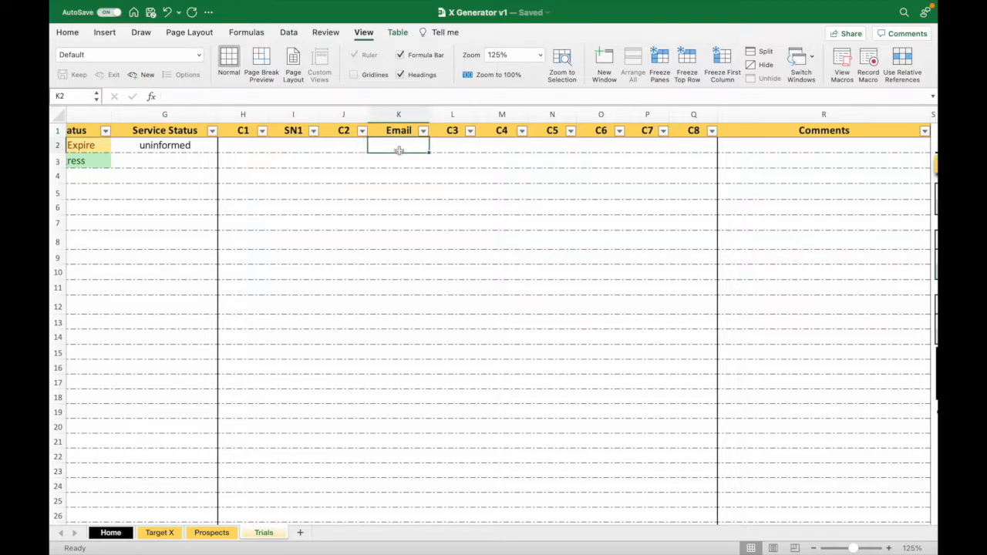
click(446, 145)
click(513, 144)
click(554, 147)
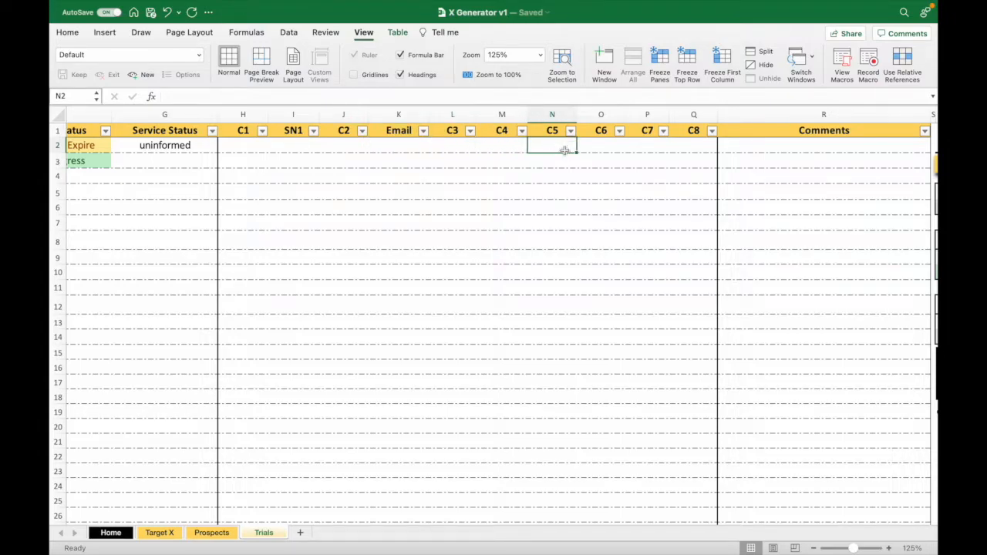
- Select the range H2:Q18 under columns C1 to C8 and view it alongside the trial rows
drag(230, 148, 670, 393)
scroll(540, 231, left, 10)
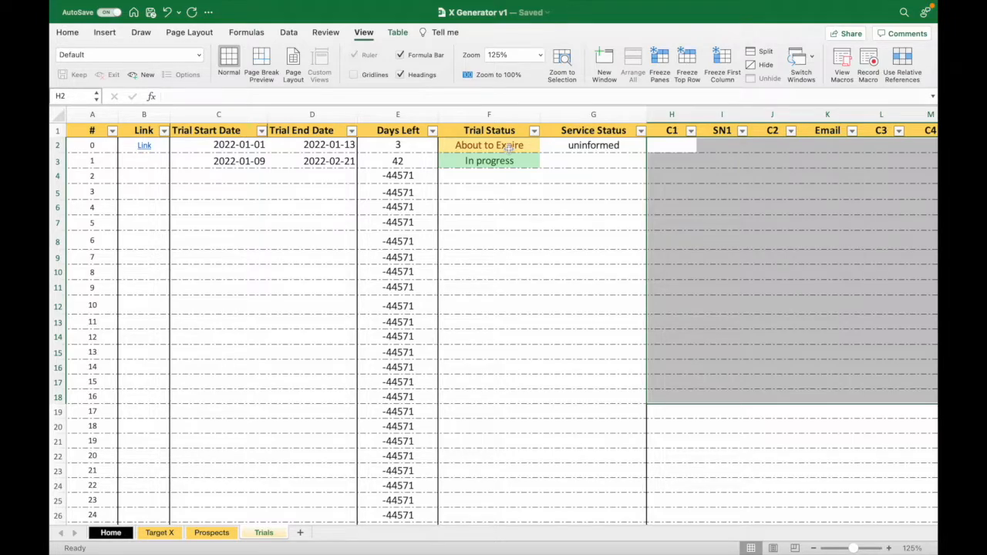
scroll(510, 149, right, 10)
scroll(502, 200, left, 3)
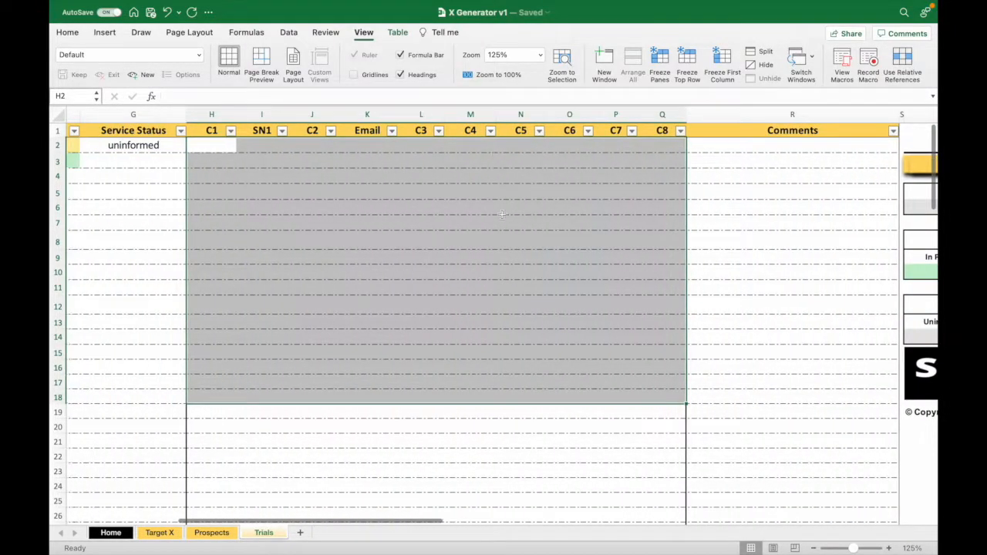
- Replace the C1 to C8 range selection with cell K18 and zoom the Trials sheet out to 81%
scroll(502, 208, left, 2)
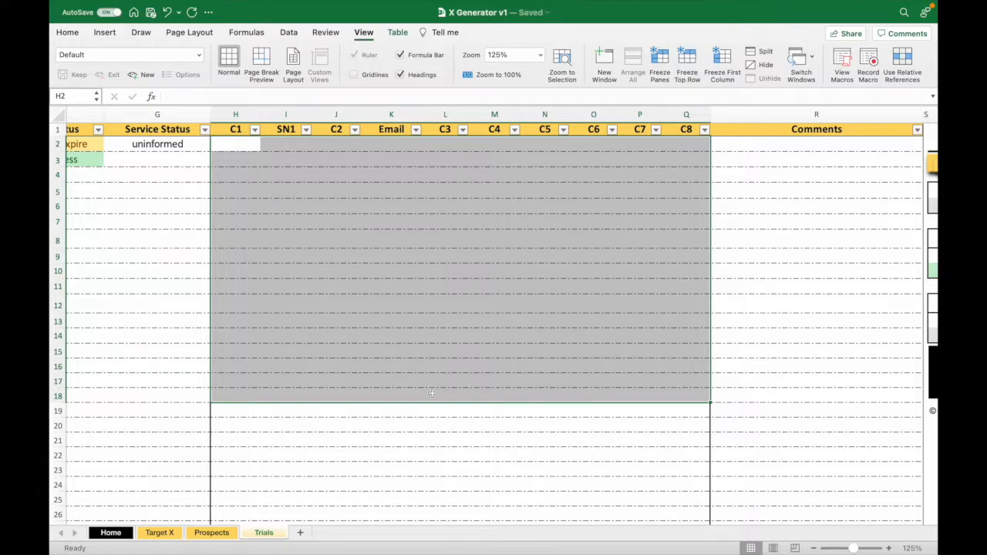
scroll(432, 393, left, 2)
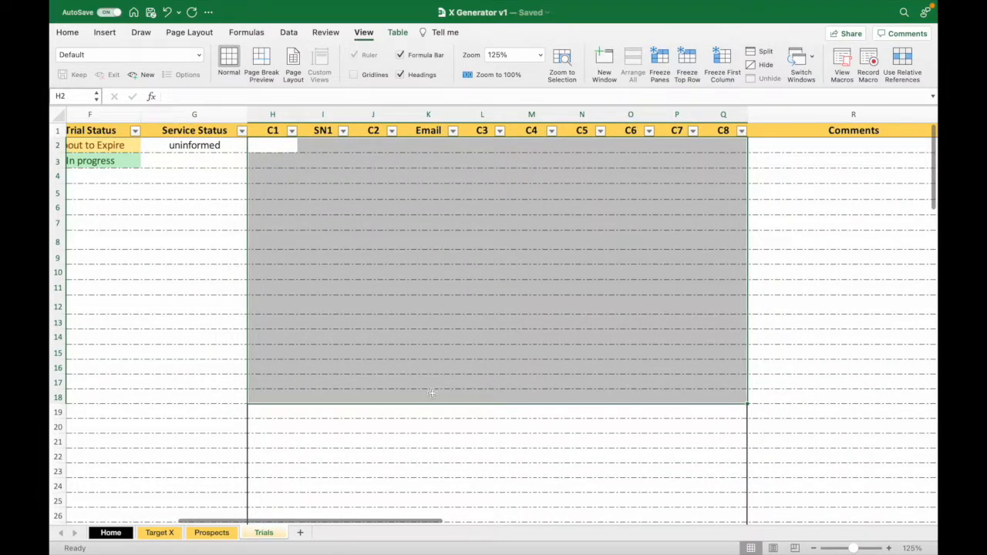
scroll(432, 393, right, 1)
scroll(432, 393, left, 1)
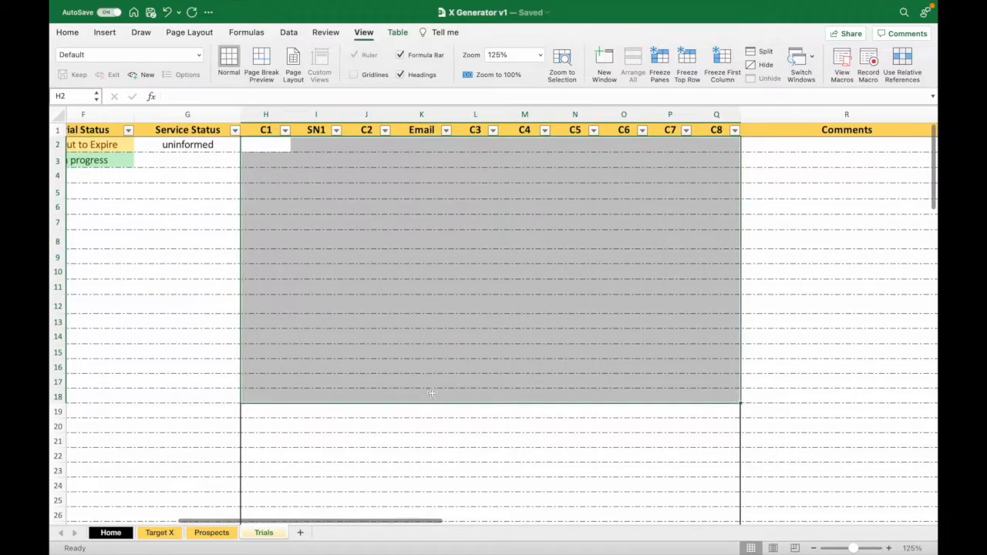
scroll(432, 393, left, 2)
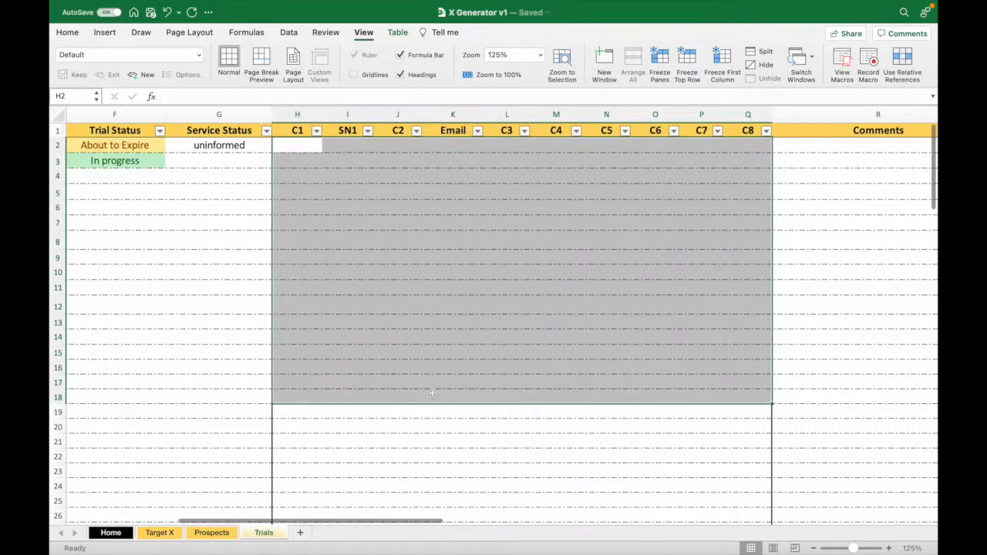
click(432, 393)
scroll(432, 393, down, 1)
scroll(432, 393, left, 3)
scroll(432, 393, down, 5)
scroll(433, 394, down, 2)
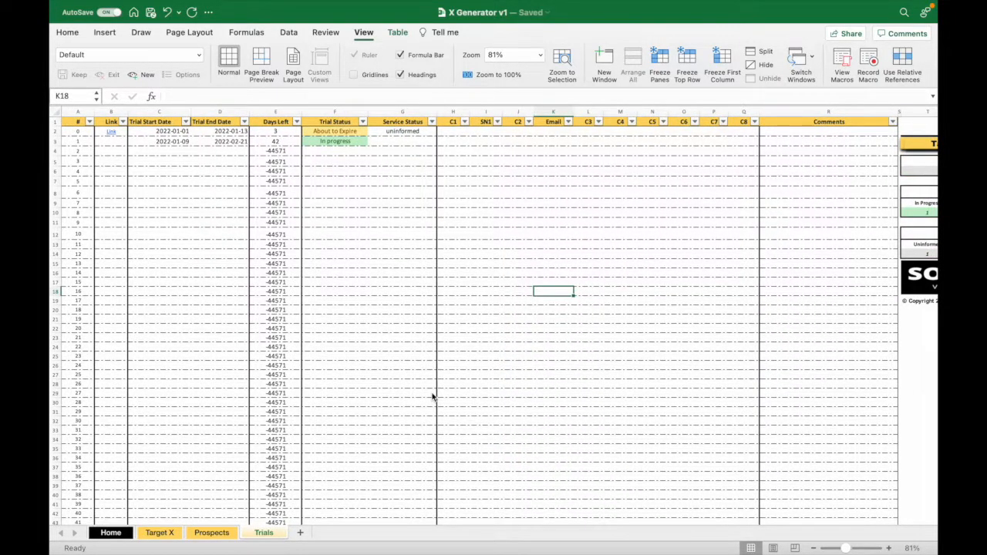
scroll(432, 397, right, 5)
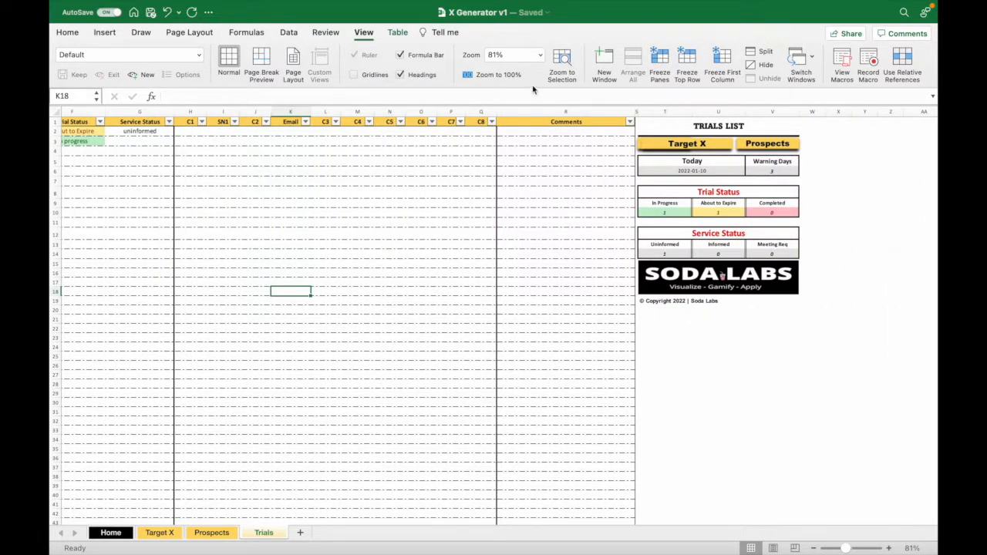
- Hide the formula bar and the row and column headings, and collapse the ribbon for a cleaner view of the Trials sheet
click(420, 56)
click(417, 74)
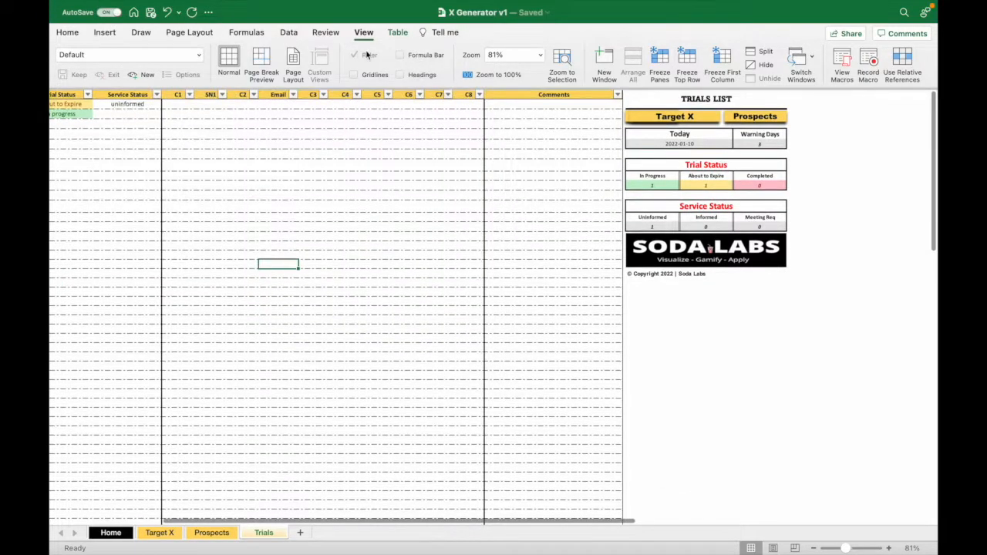
click(63, 33)
click(63, 33)
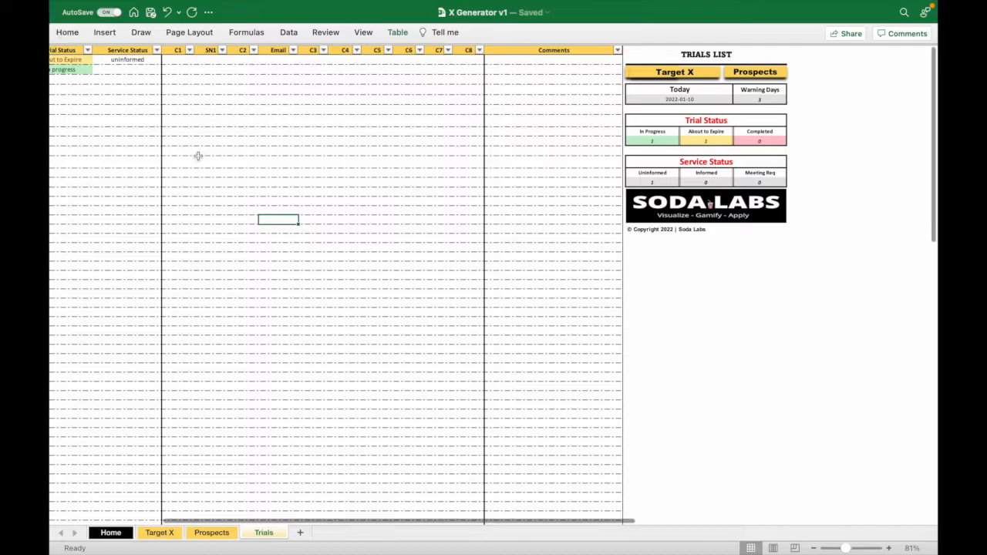
scroll(198, 155, left, 5)
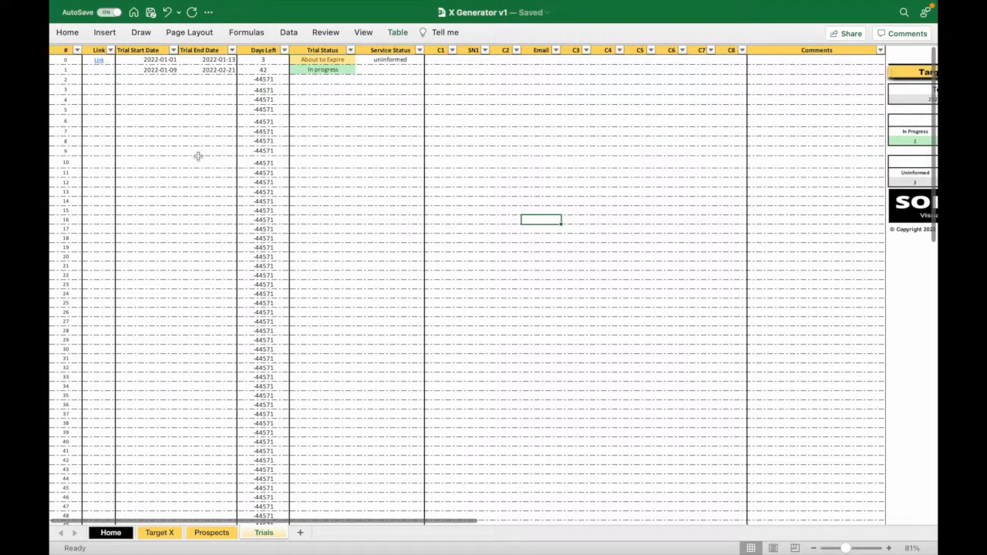